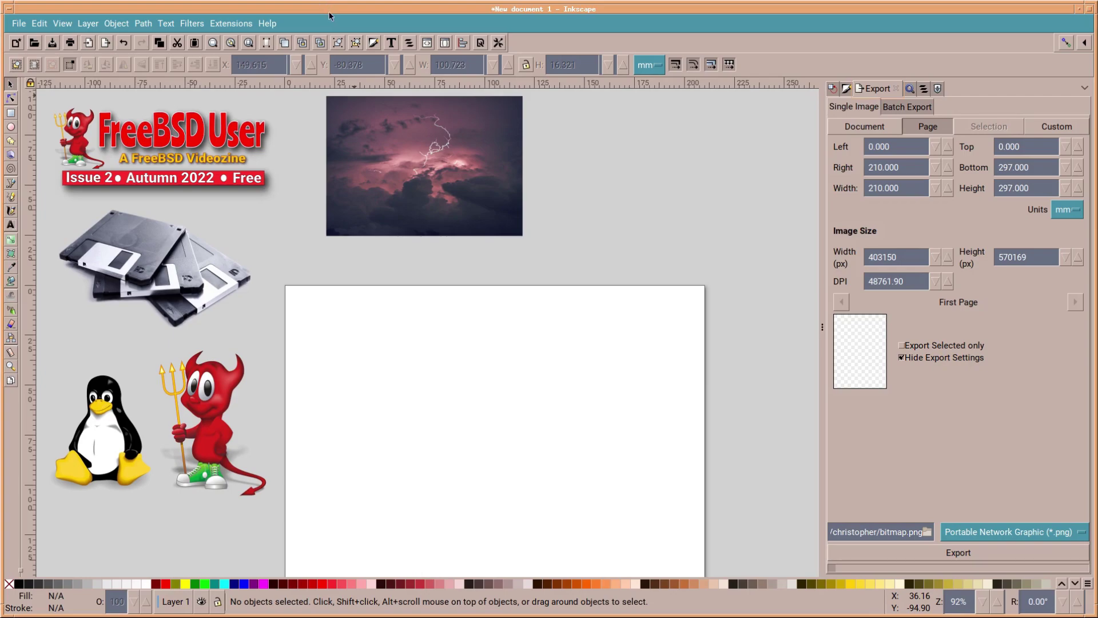
Move the storm photo down onto the page corner
scroll(719, 424, down, 10)
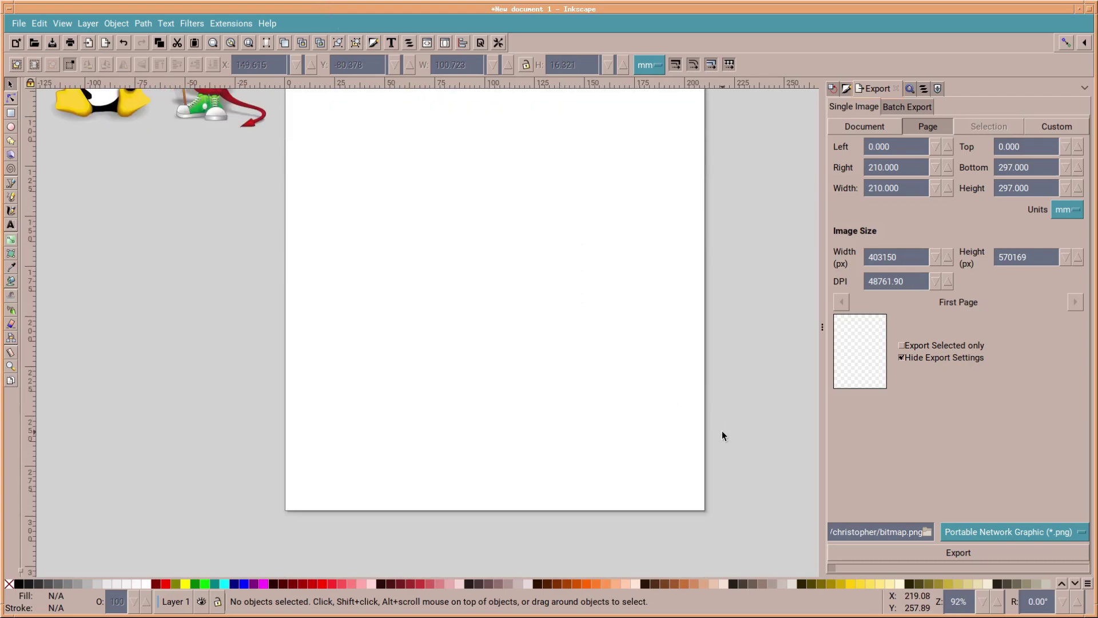
scroll(722, 430, up, 7)
scroll(721, 427, up, 6)
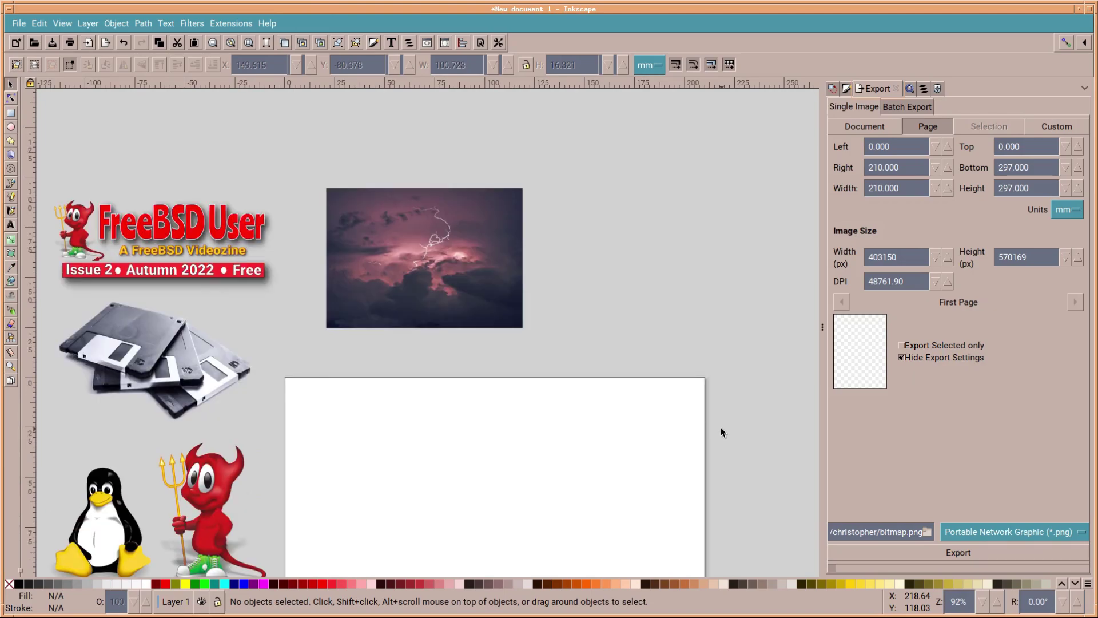
scroll(721, 428, down, 3)
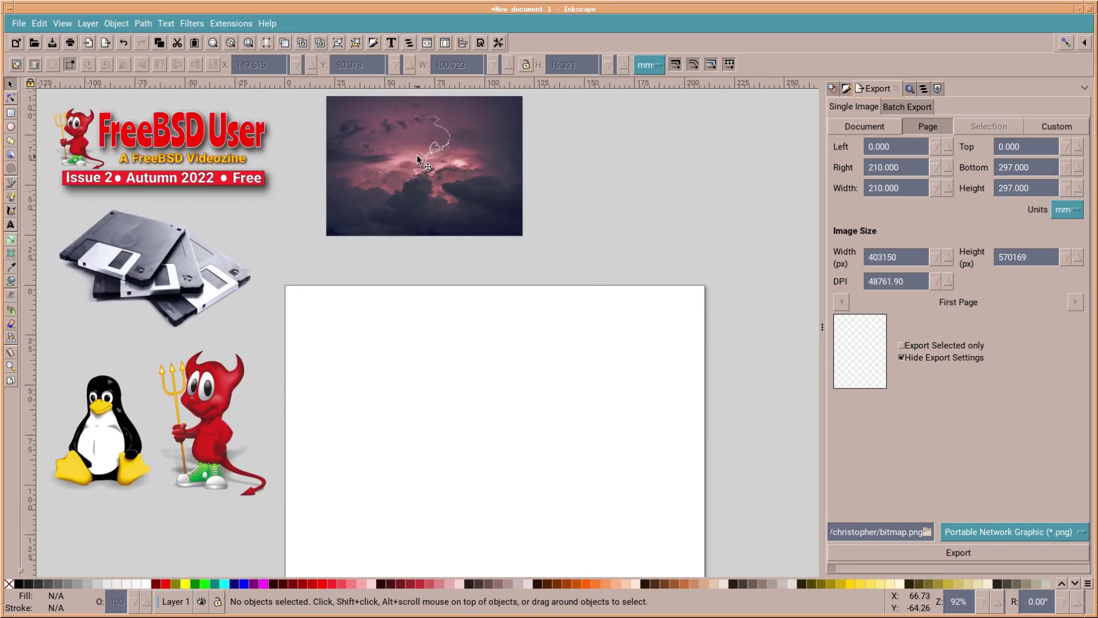
drag(416, 154, 377, 347)
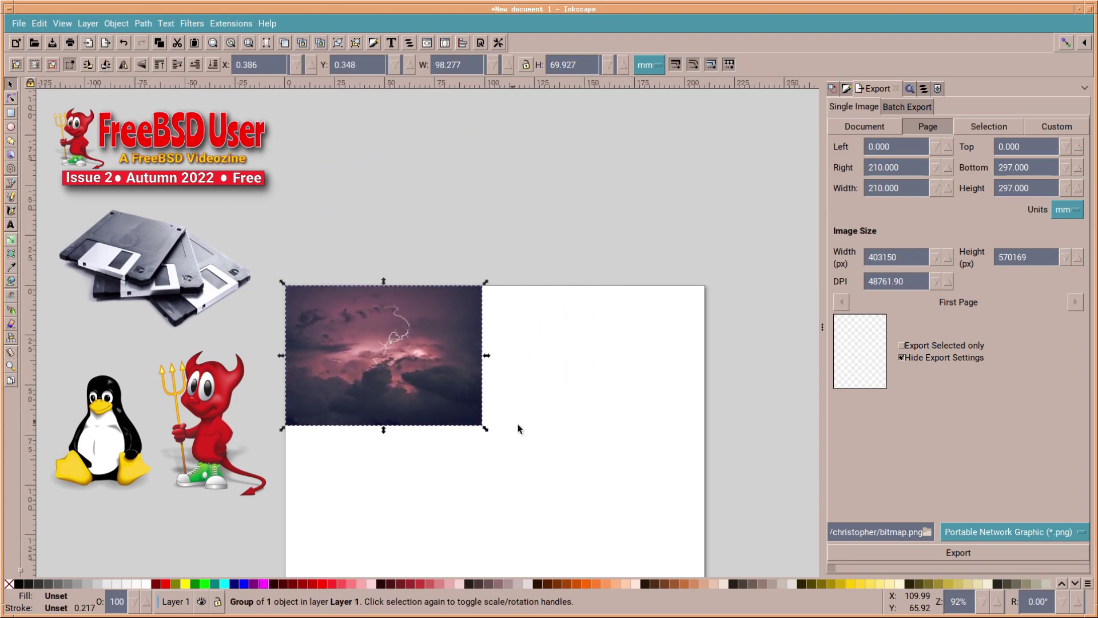
Stretch the storm photo to about 209.8 × 297.2 mm so it fills the page
scroll(739, 489, down, 5)
scroll(672, 409, down, 4)
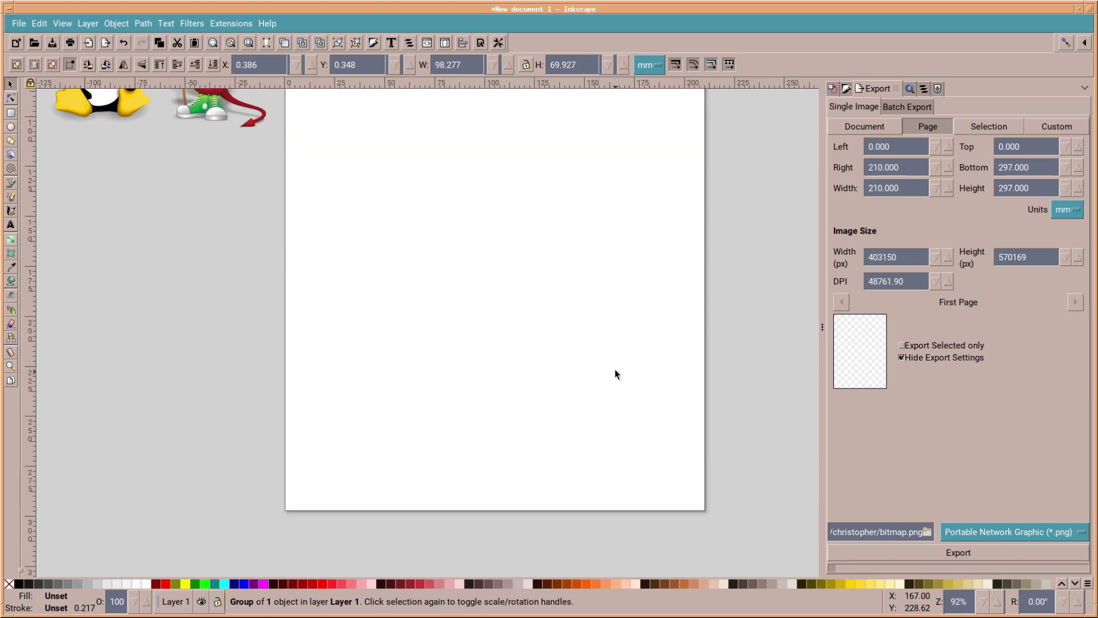
scroll(572, 320, up, 1)
drag(483, 106, 707, 558)
scroll(742, 520, up, 5)
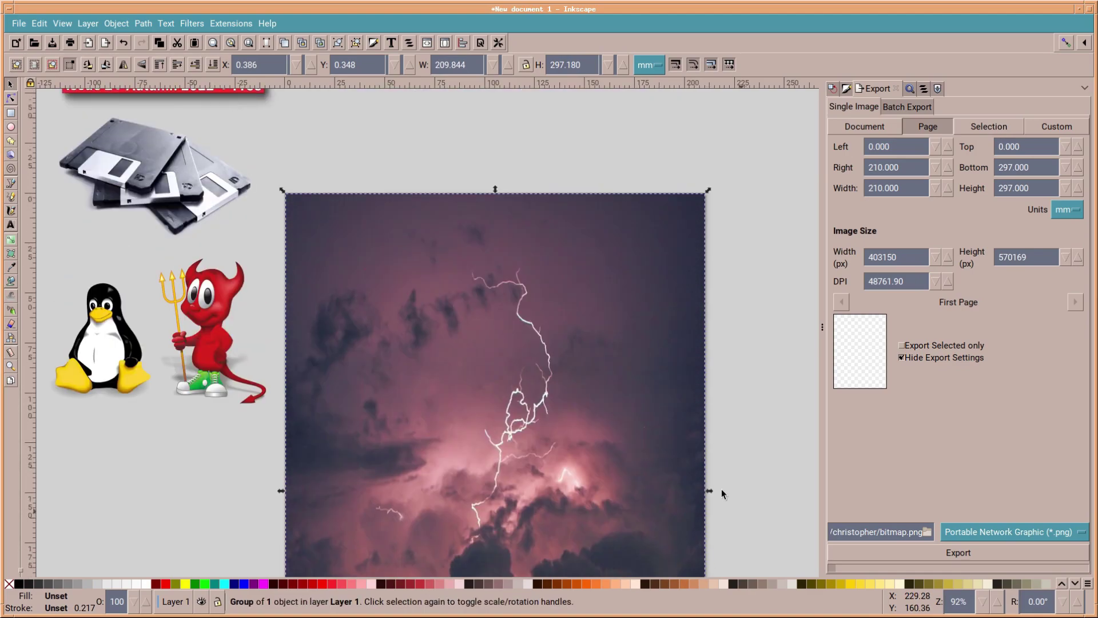
Move the FreeBSD User logo group to Layer 1 and place it at the page's top-left corner
drag(226, 97, 366, 160)
right_click(366, 161)
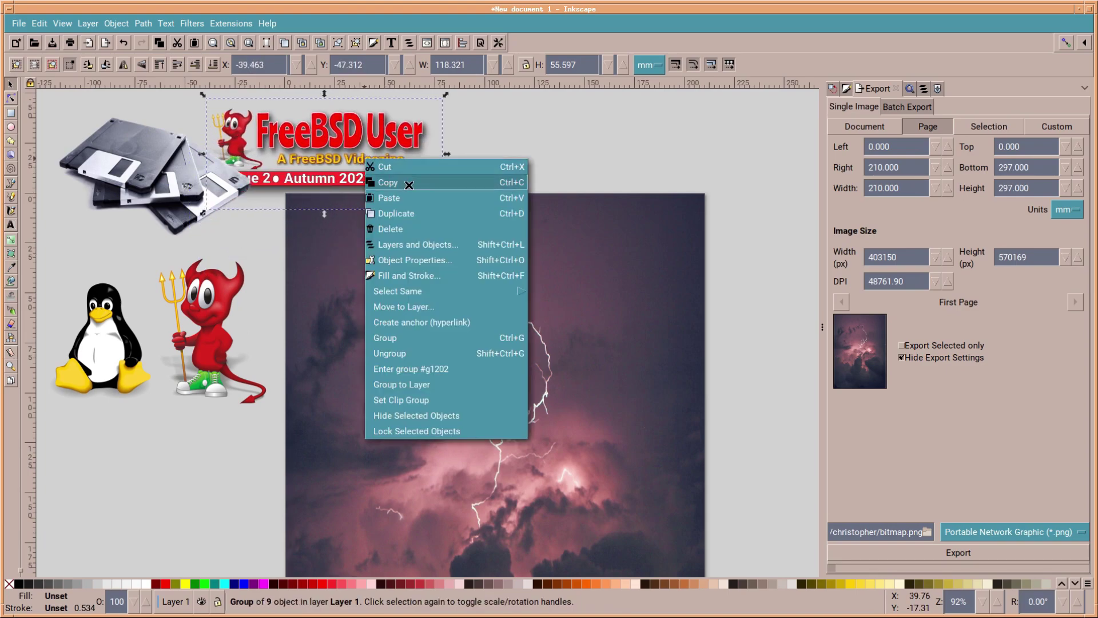
click(412, 308)
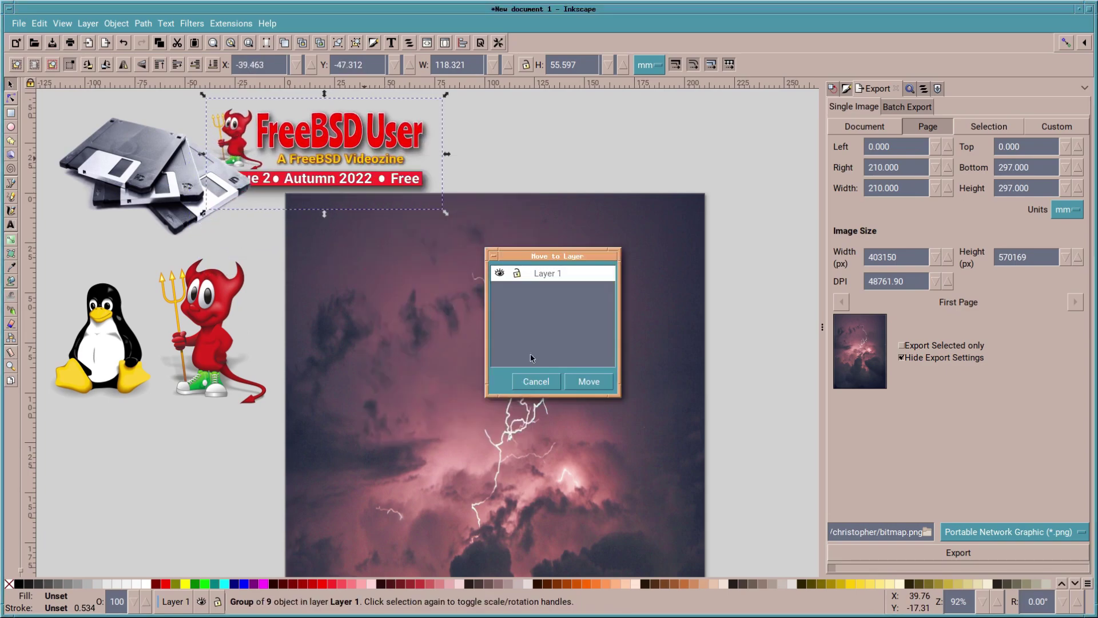
click(584, 382)
drag(339, 139, 421, 235)
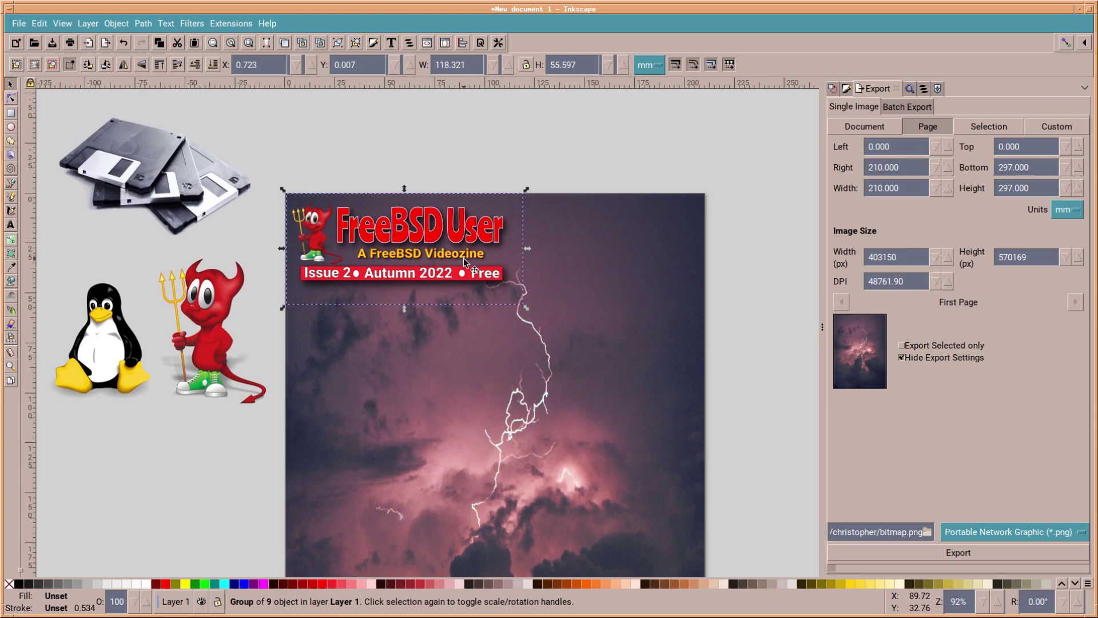
Move the floppy-disk image to Layer 1, center it on the cover and enlarge it to about 135.1 × 94.5 mm
scroll(769, 362, down, 2)
click(178, 140)
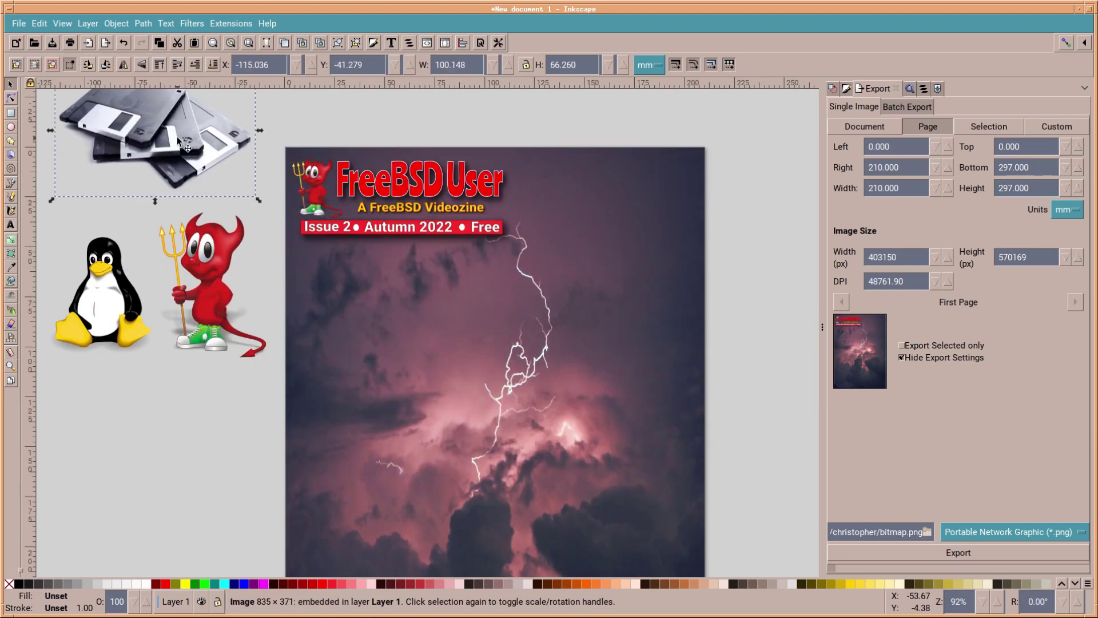
right_click(178, 140)
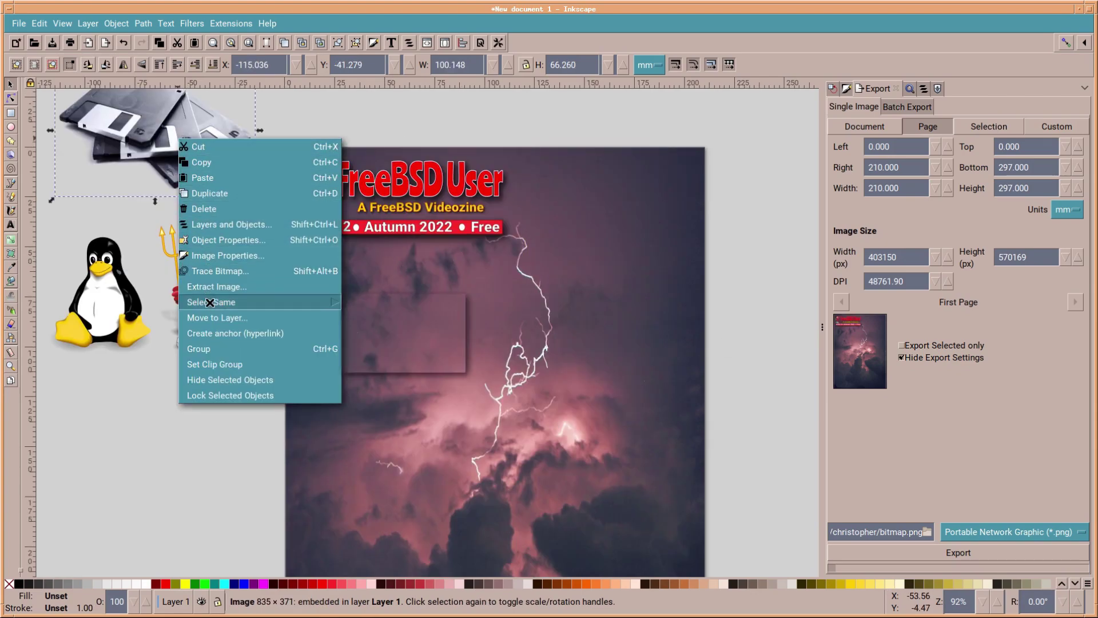
click(209, 318)
click(588, 382)
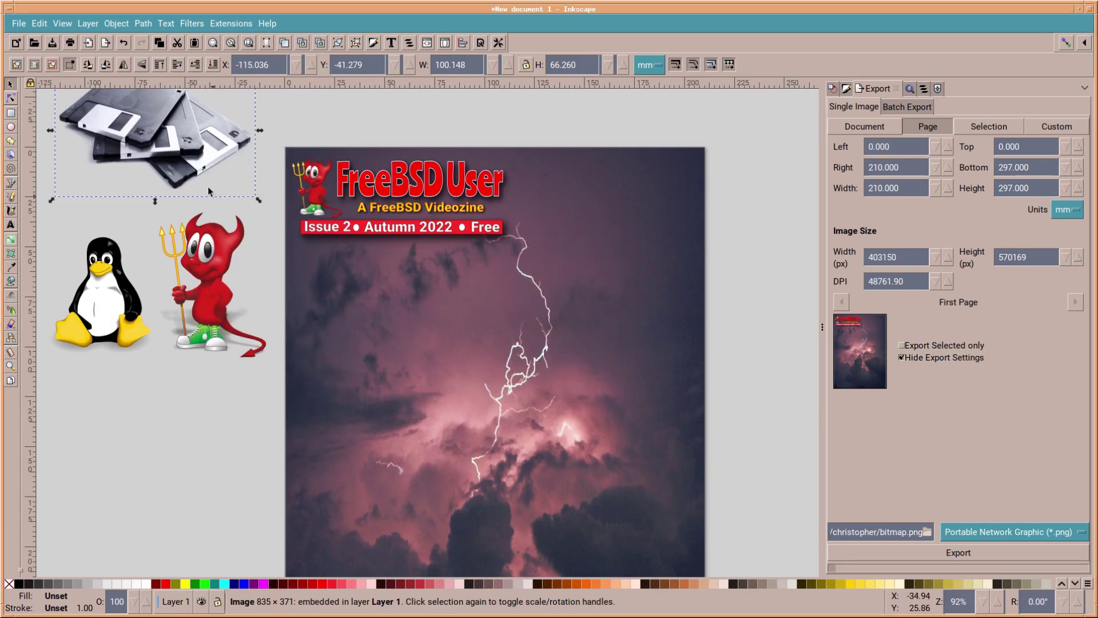
drag(181, 141, 505, 409)
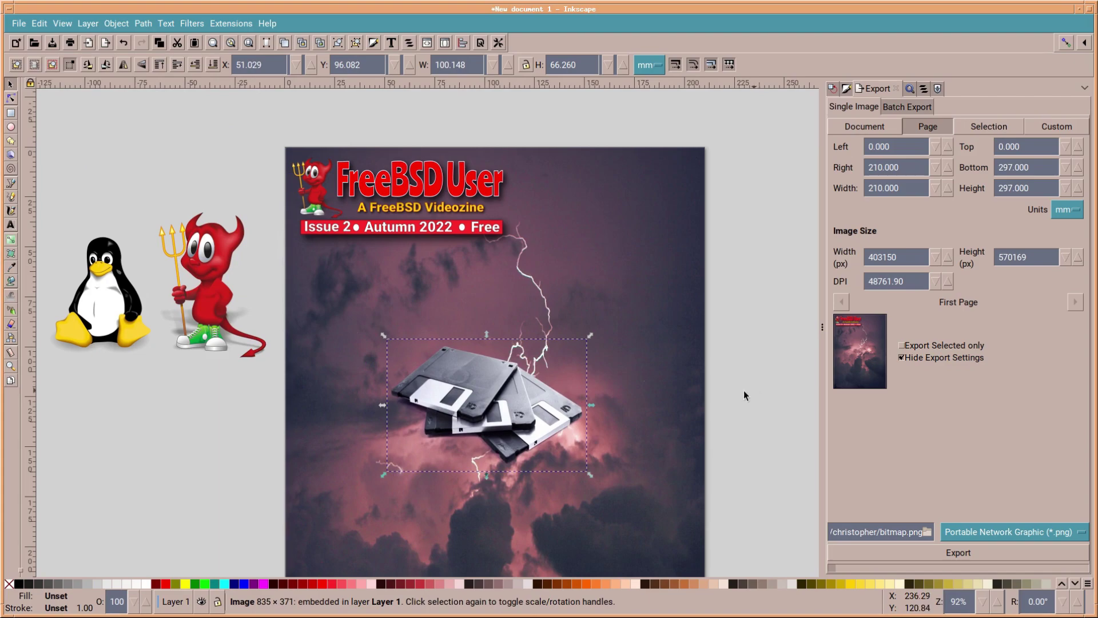
drag(595, 476, 659, 529)
drag(544, 437, 507, 428)
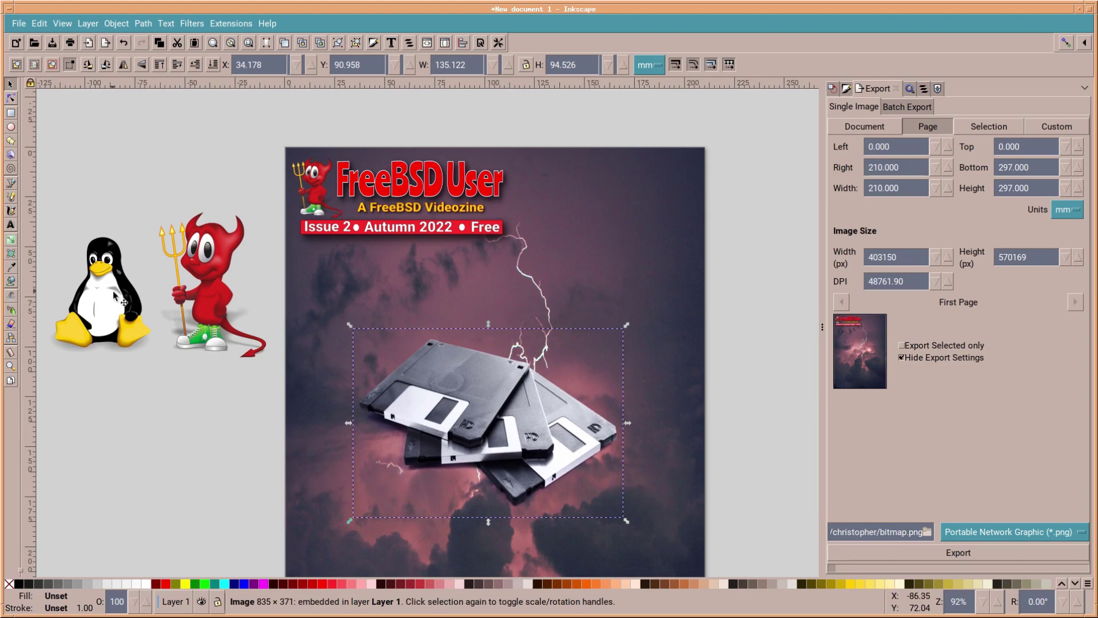
Shrink the Tux penguin and sit it on the top floppy disk
click(131, 312)
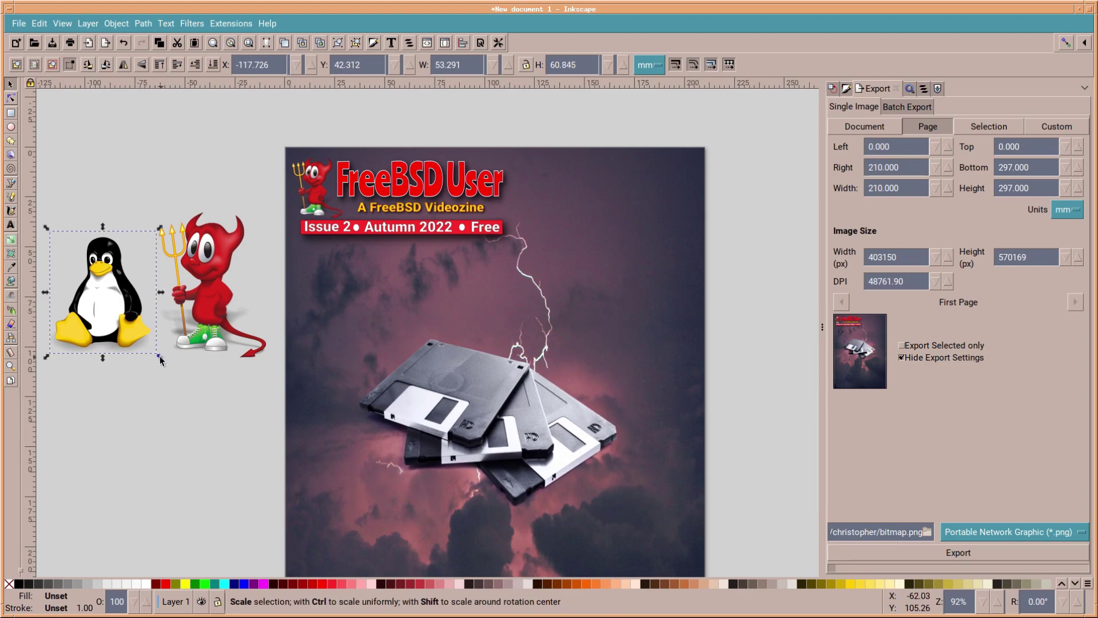
drag(157, 350, 447, 380)
right_click(340, 302)
key(Escape)
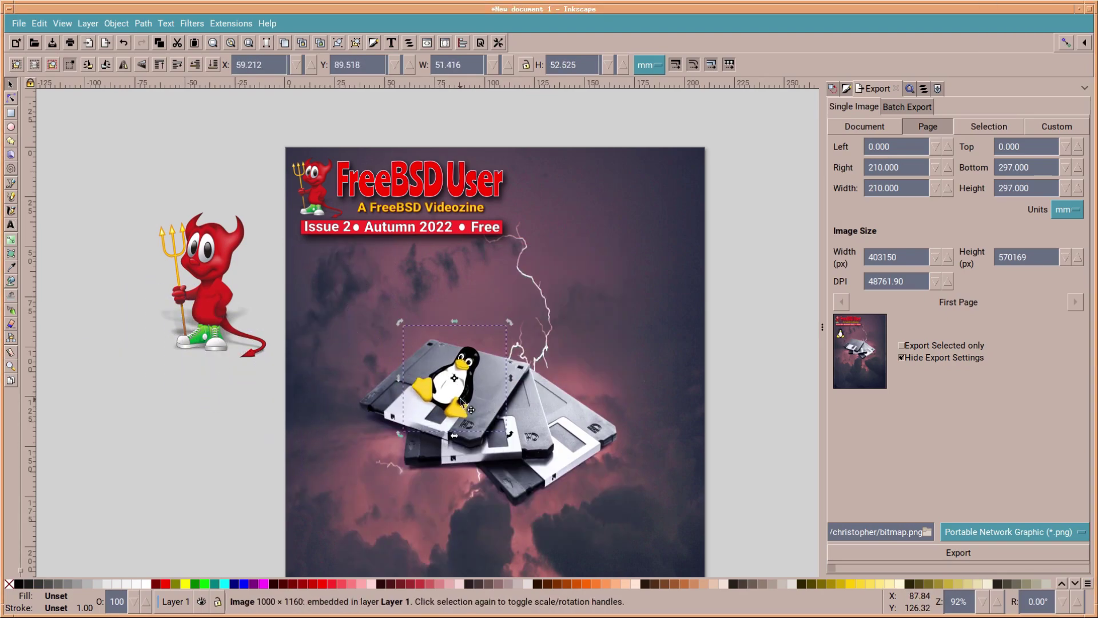
drag(508, 432, 466, 389)
Move the Beastie devil image to the cover's lower right beside the floppies
alt+click(440, 366)
click(325, 318)
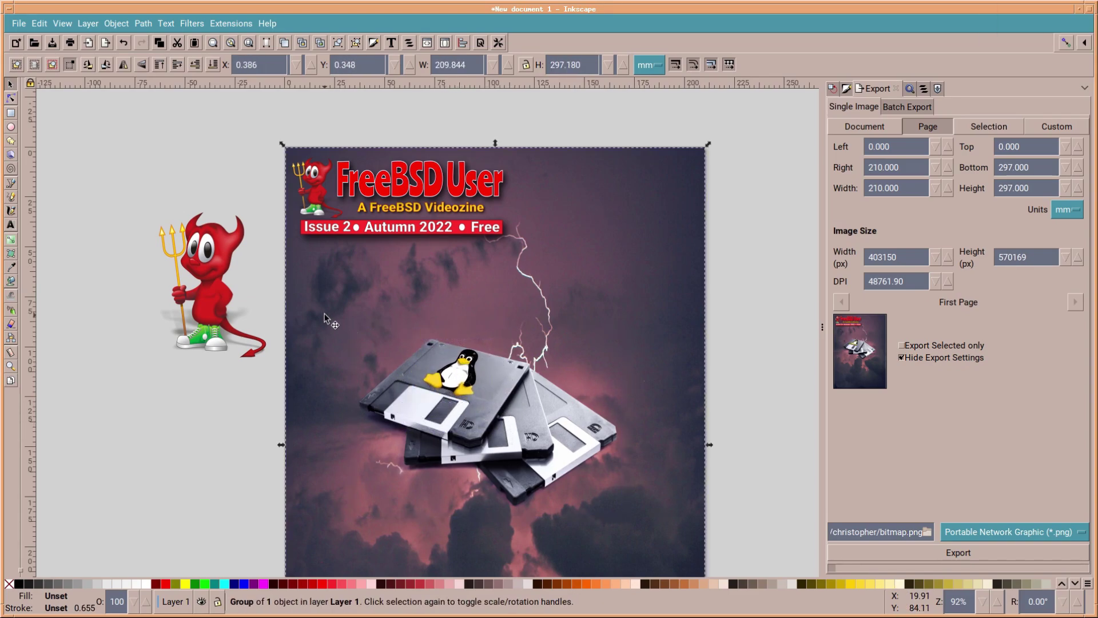
click(241, 276)
drag(242, 276, 644, 486)
scroll(764, 430, down, 2)
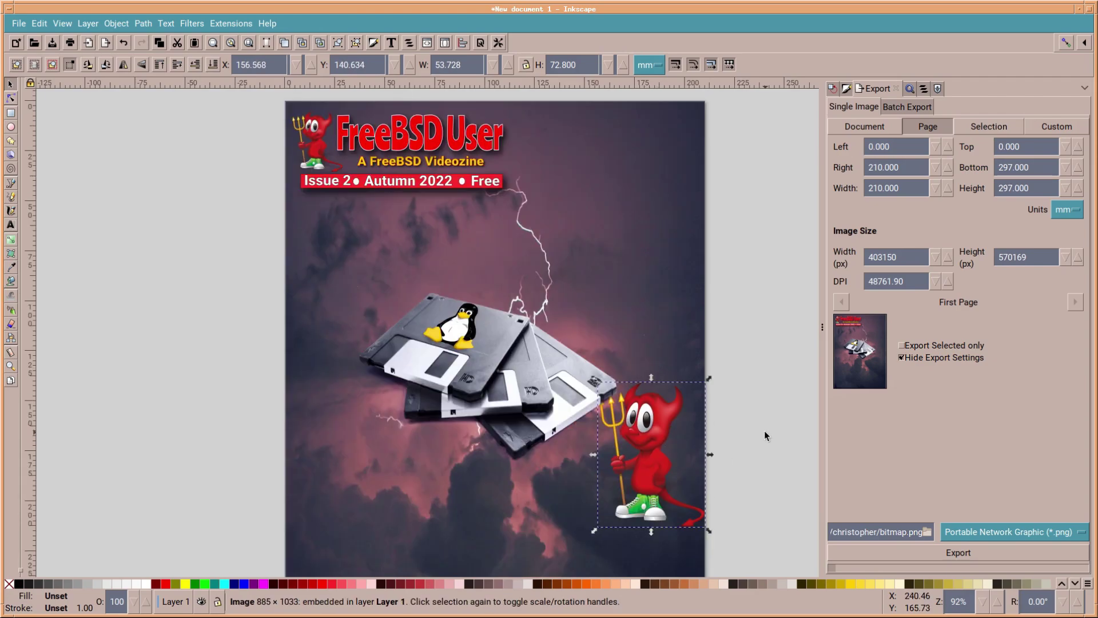
scroll(765, 435, down, 4)
drag(681, 391, 655, 429)
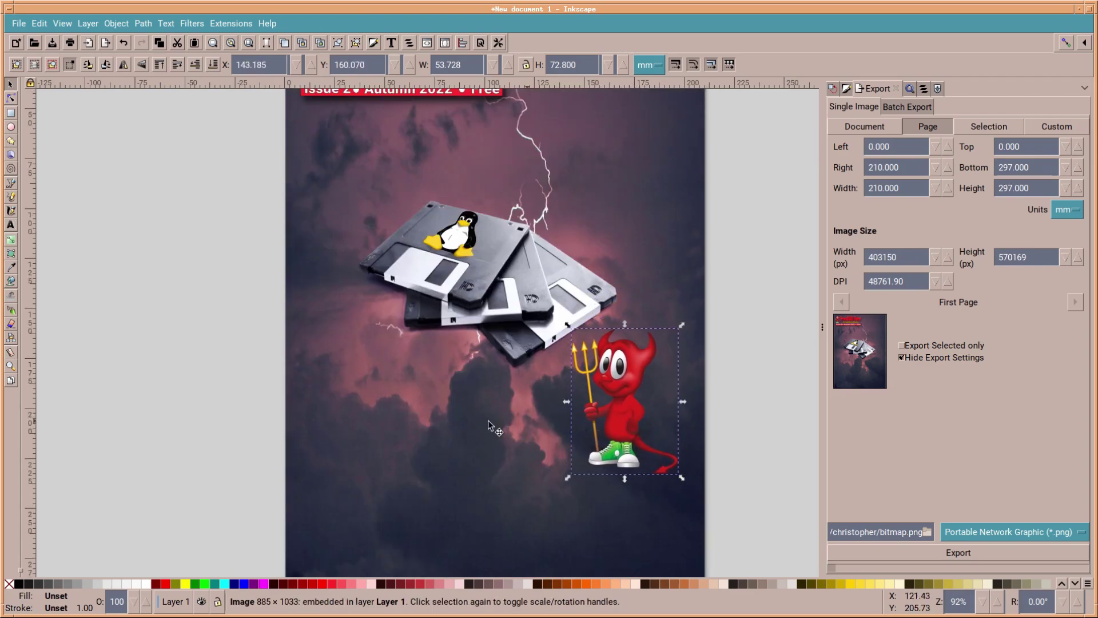
Add a 'Zap those' text line to the left of the devil
click(10, 224)
click(315, 369)
text(Z)
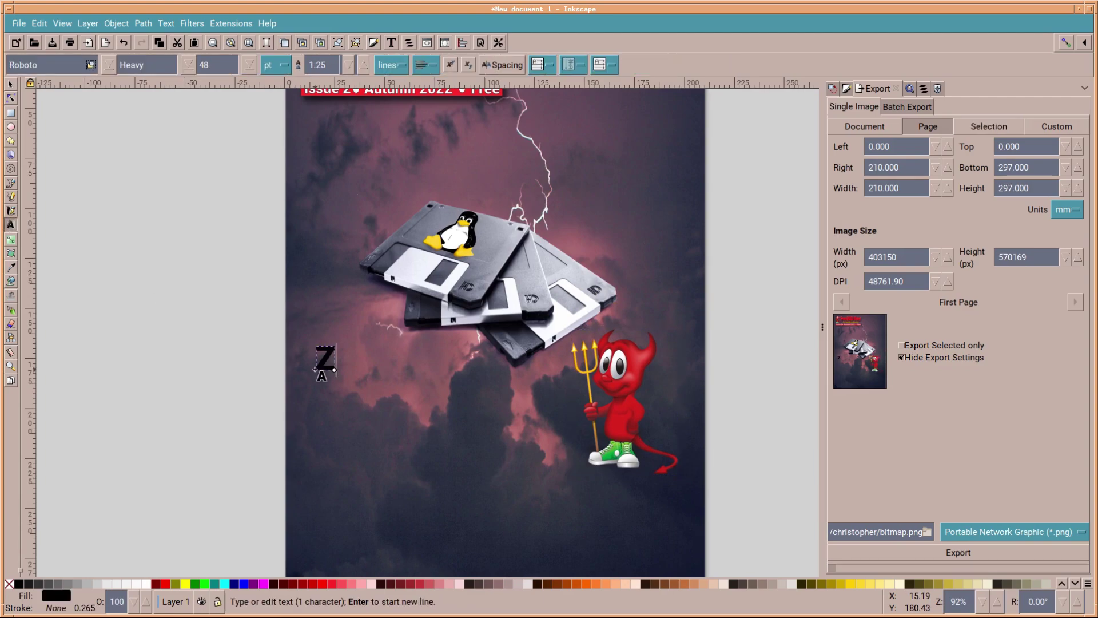
text(ap)
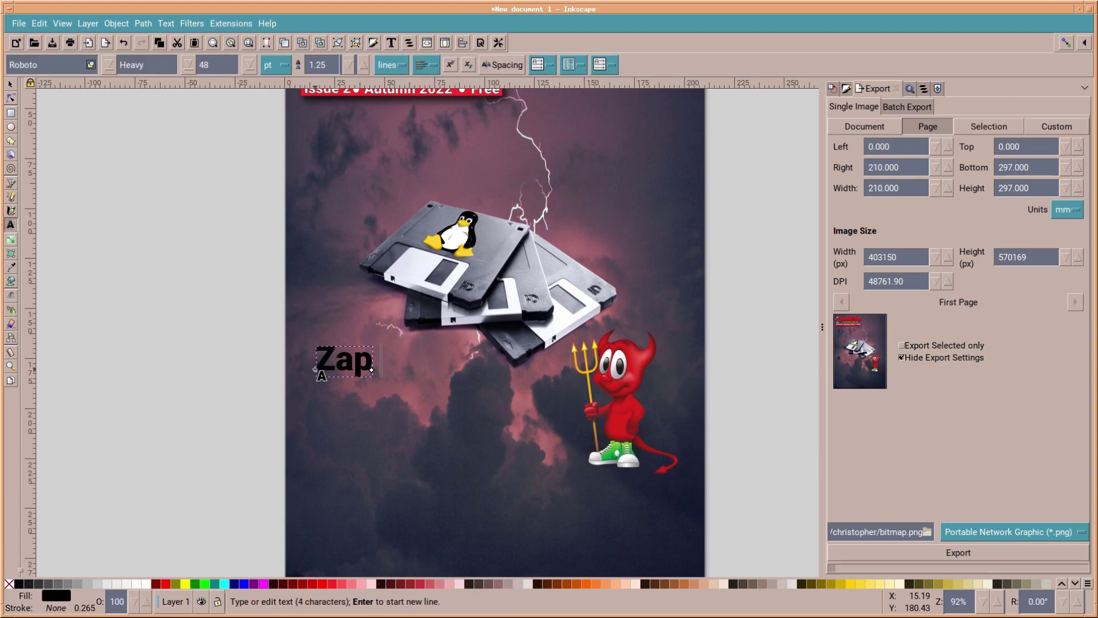
text( those)
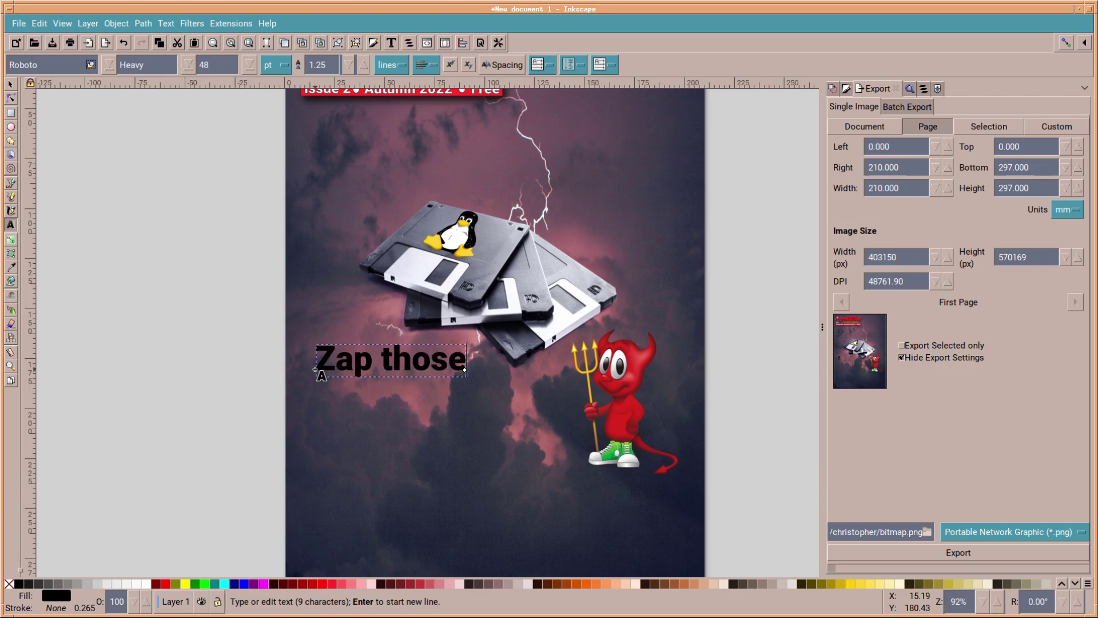
key(Escape)
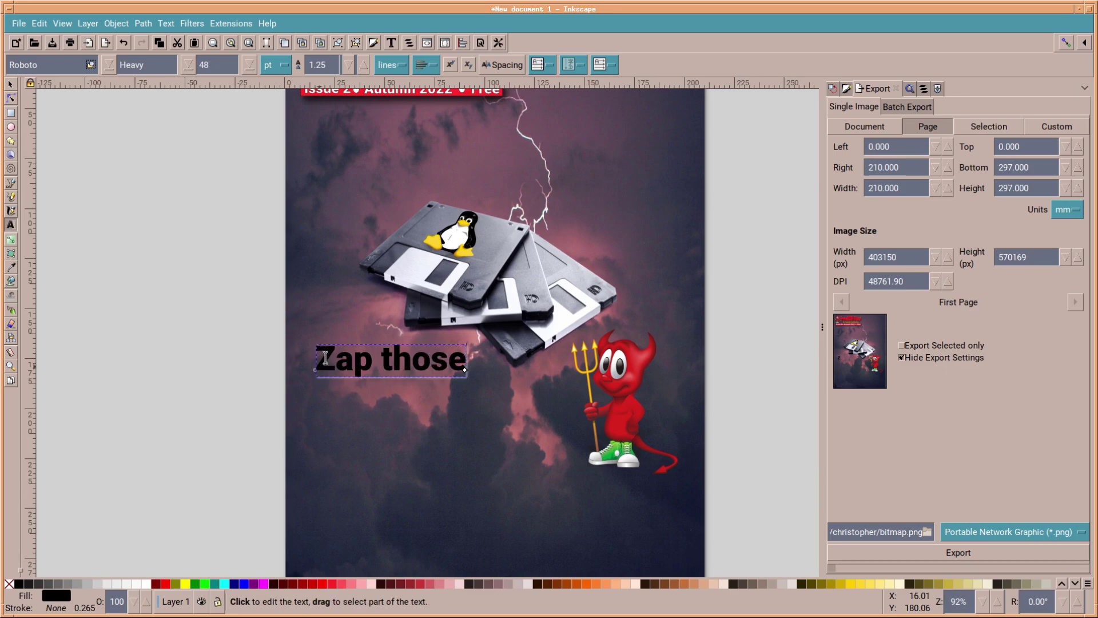
Colour the 'Zap those' text yellow and enlarge it into a headline
click(10, 86)
click(426, 370)
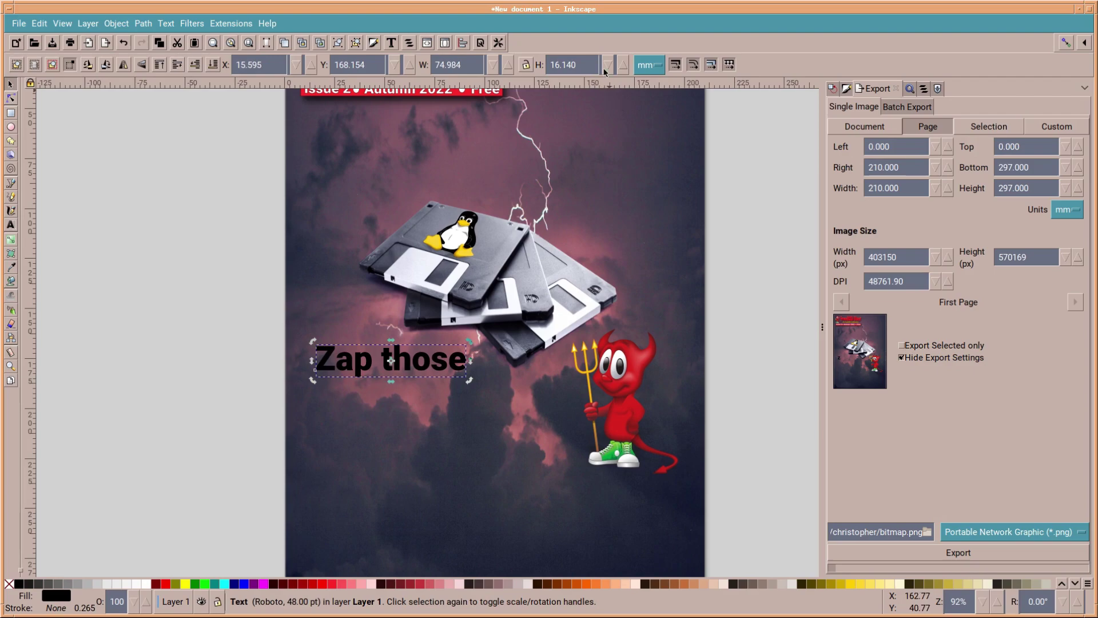
click(186, 583)
click(435, 363)
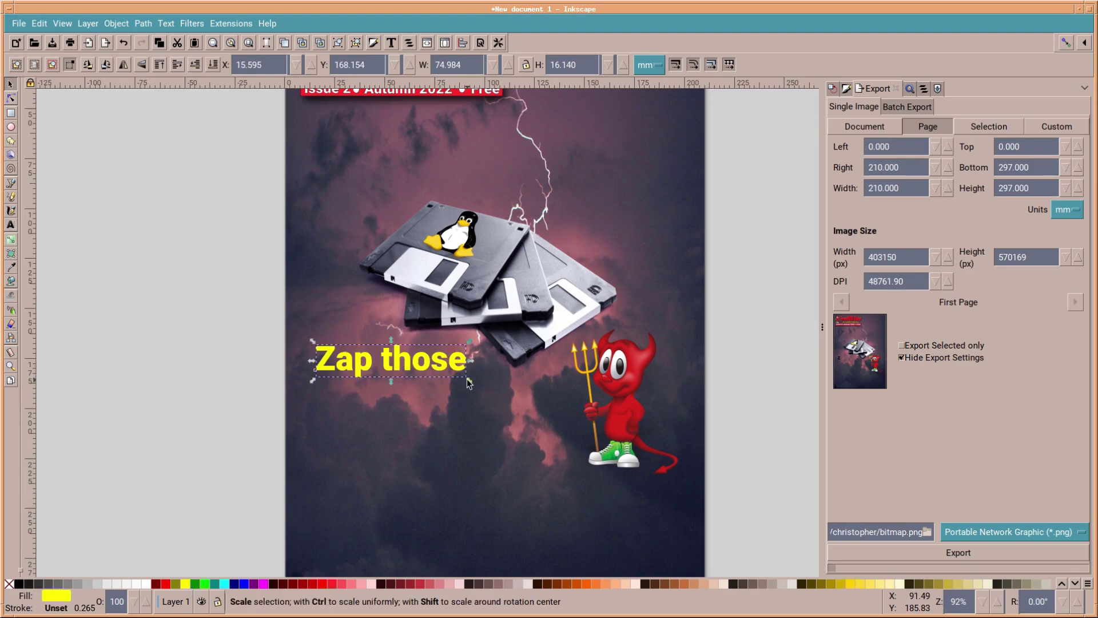
drag(469, 380, 554, 418)
drag(435, 380, 431, 393)
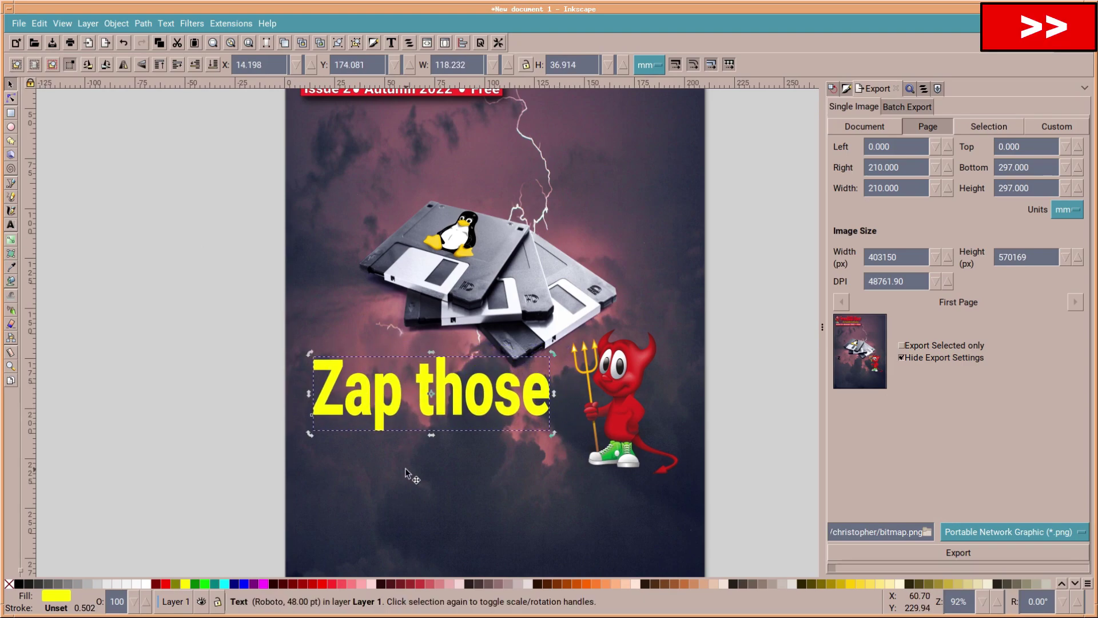
Duplicate the headline and change the copy's text to 'Linux disks'
key(ctrl+v)
double_click(437, 437)
key(ctrl+a)
text(Linux)
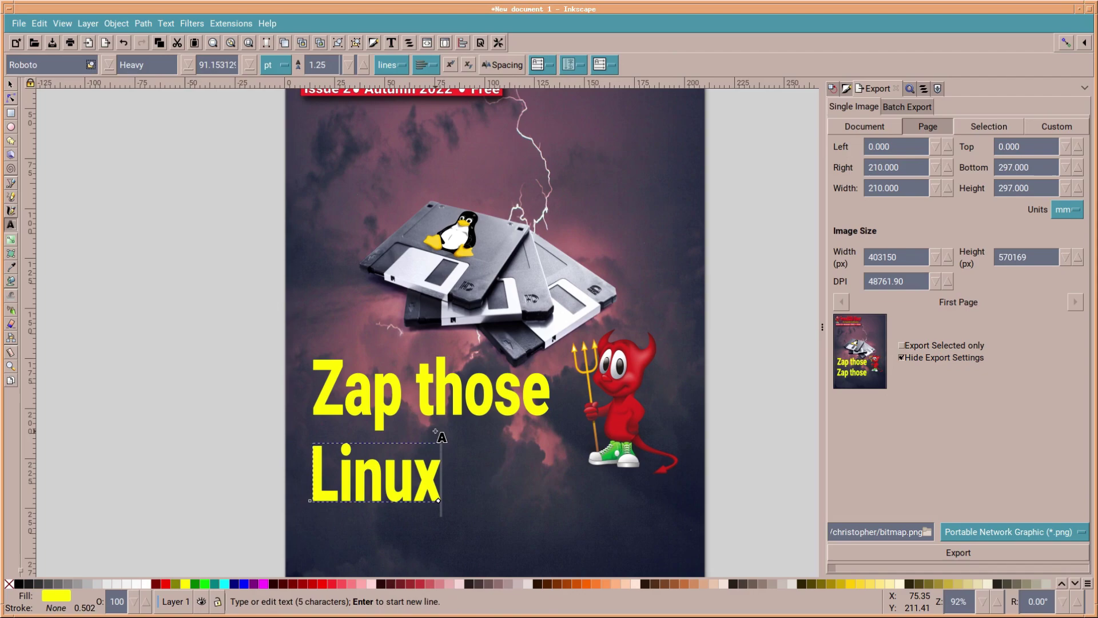
text( disks)
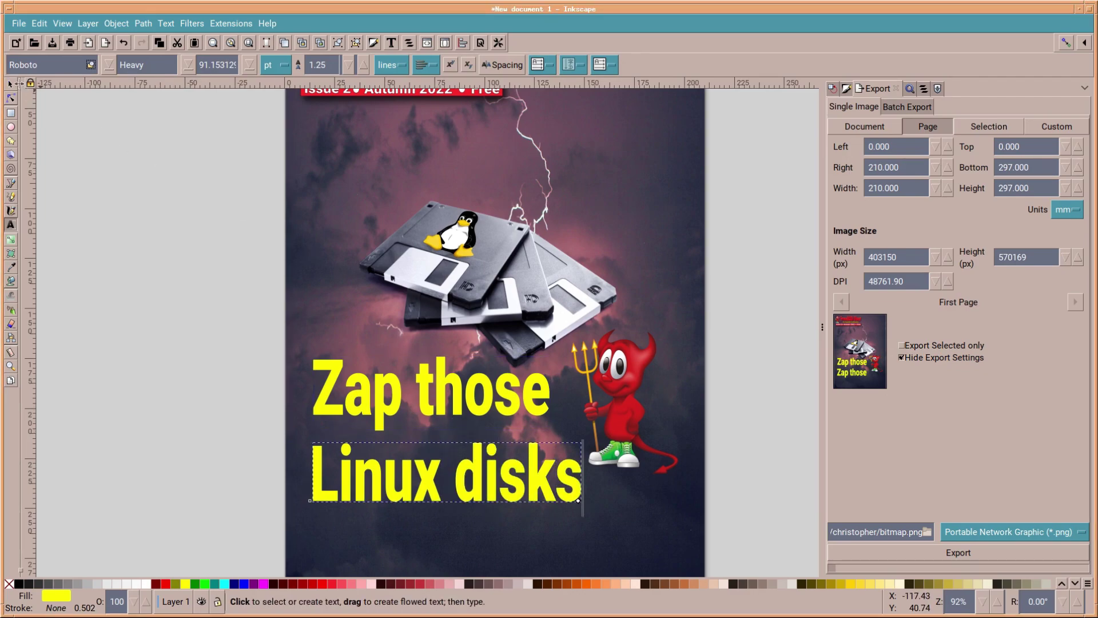
Nudge the 'Linux disks' line slightly left and up under 'Zap those'
click(13, 86)
click(417, 544)
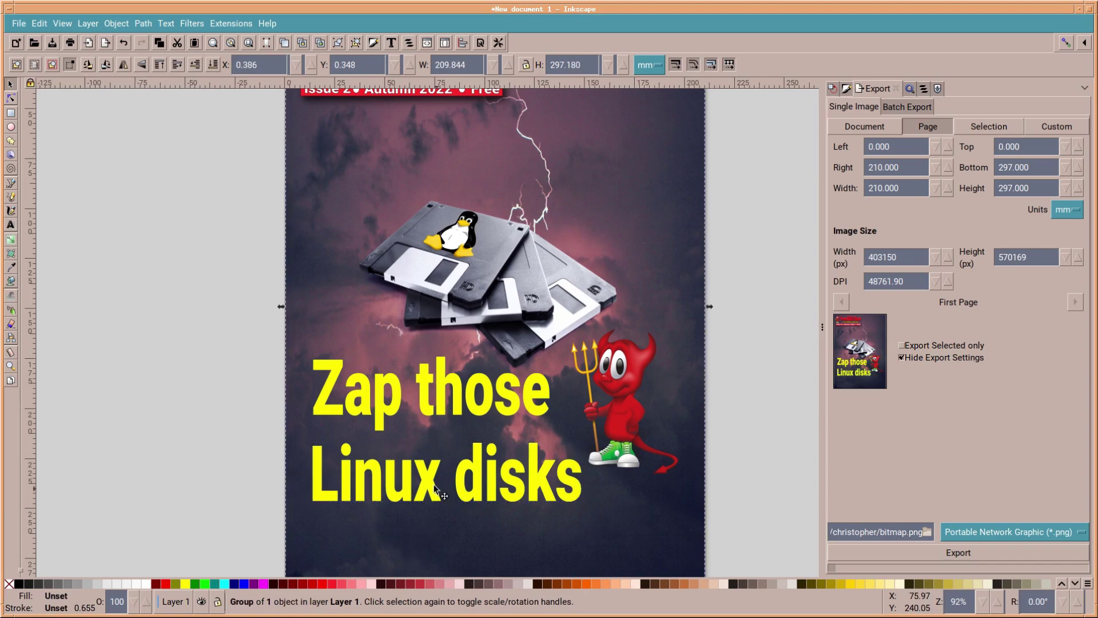
drag(437, 490, 426, 479)
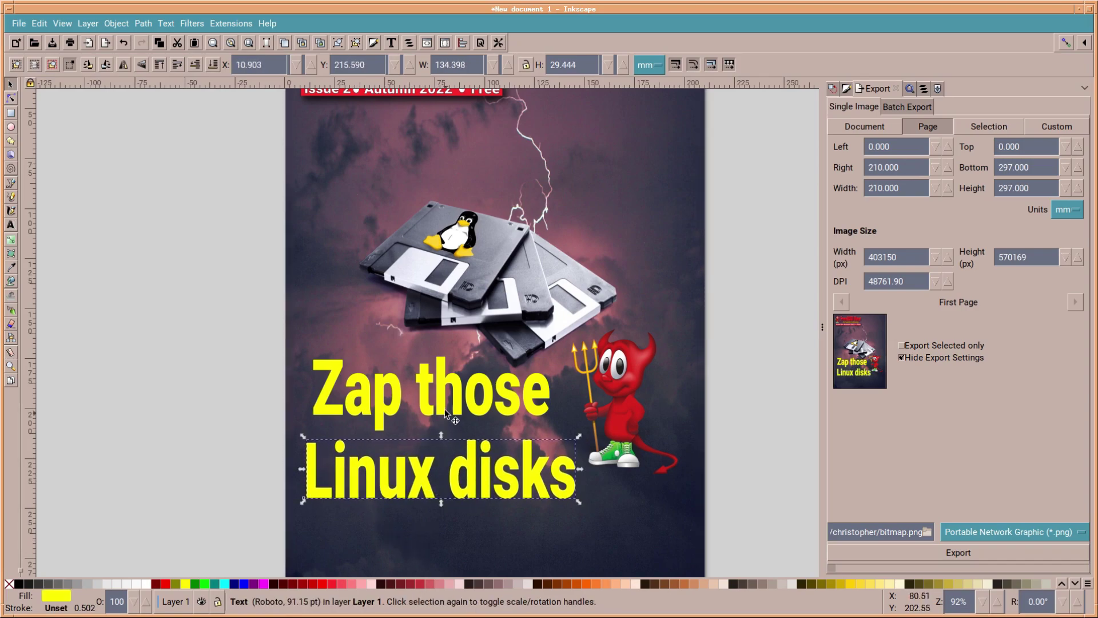
Apply the Shadows and Glows Drop Shadow filter to both headline lines
click(445, 396)
shift+click(445, 470)
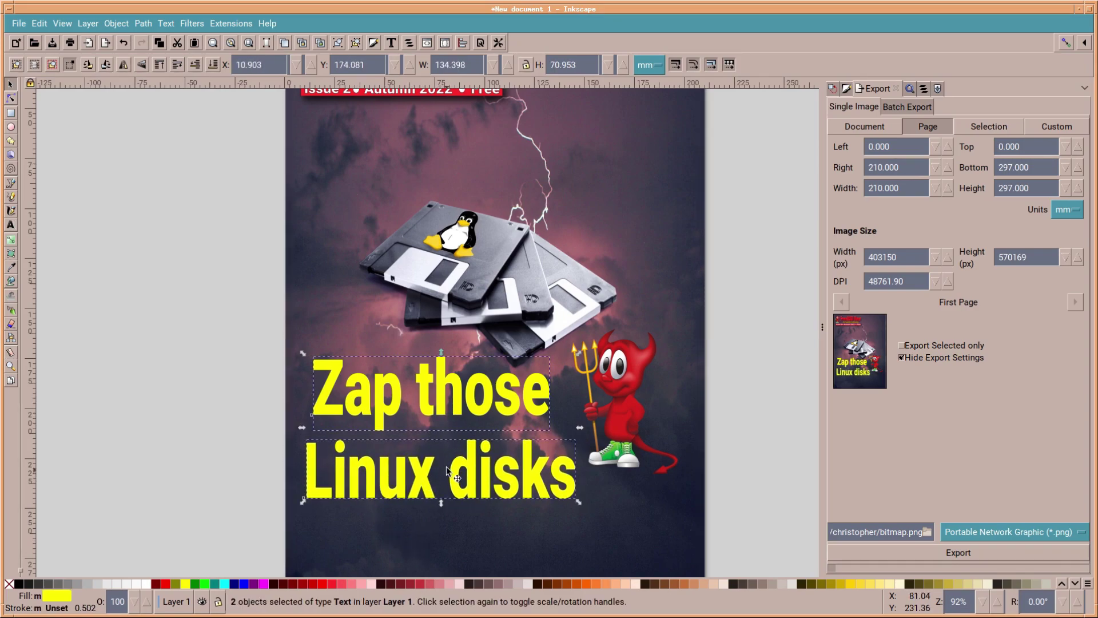
click(193, 26)
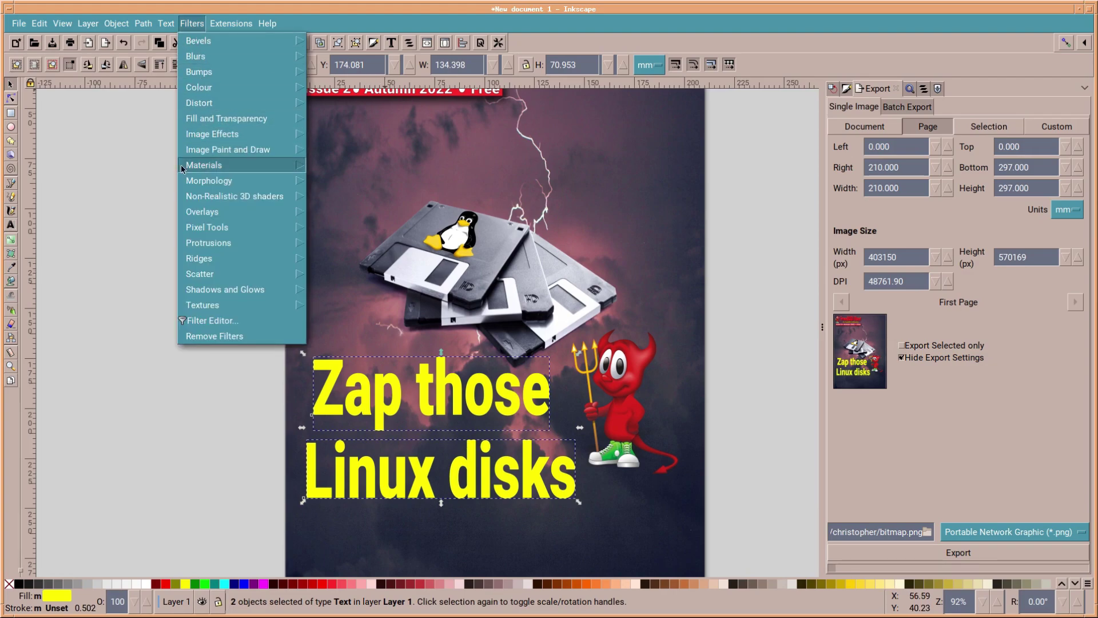
mouse_move(238, 292)
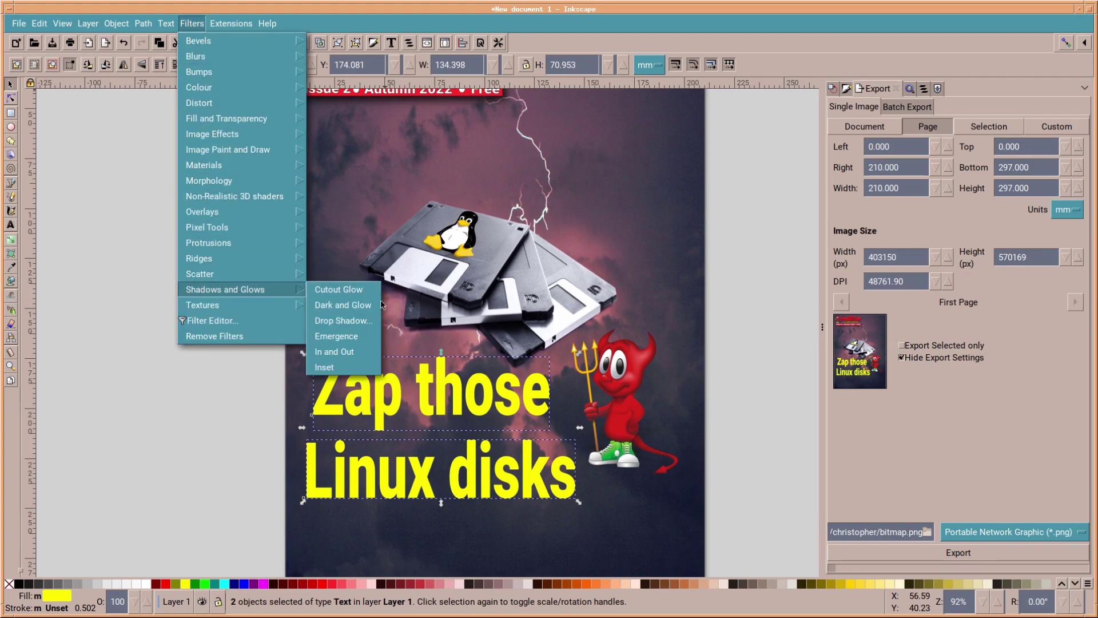
click(58, 307)
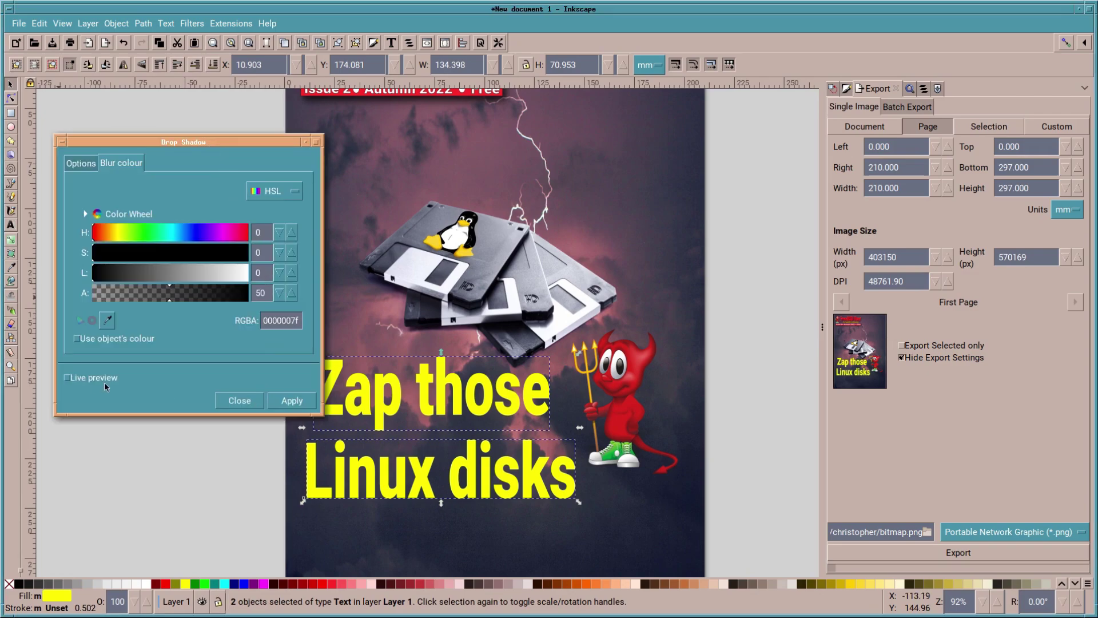
click(67, 378)
click(284, 397)
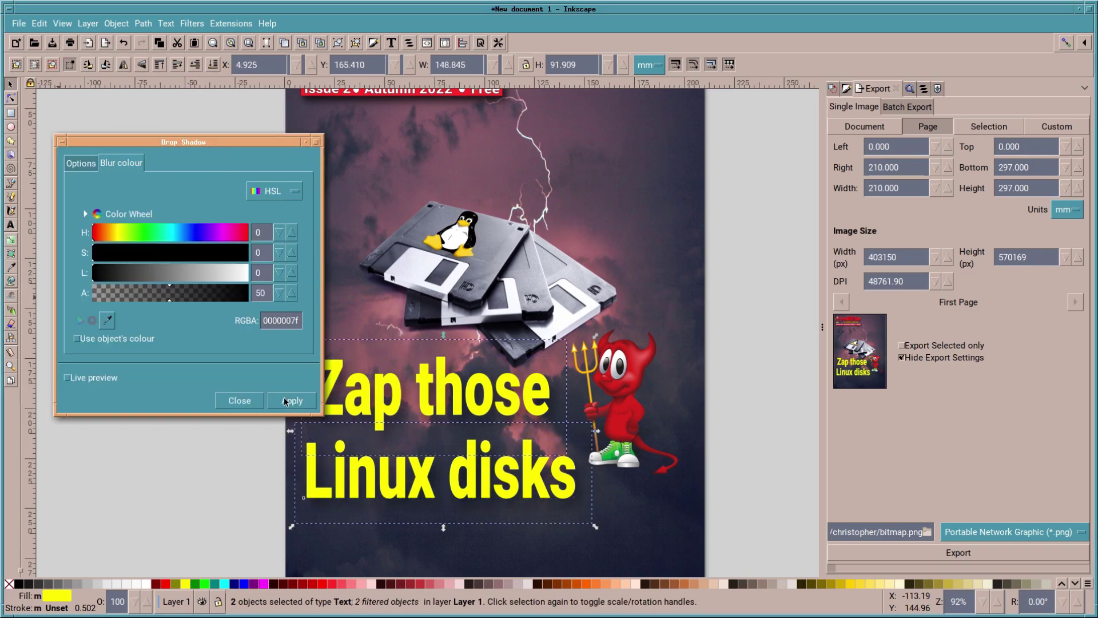
click(228, 400)
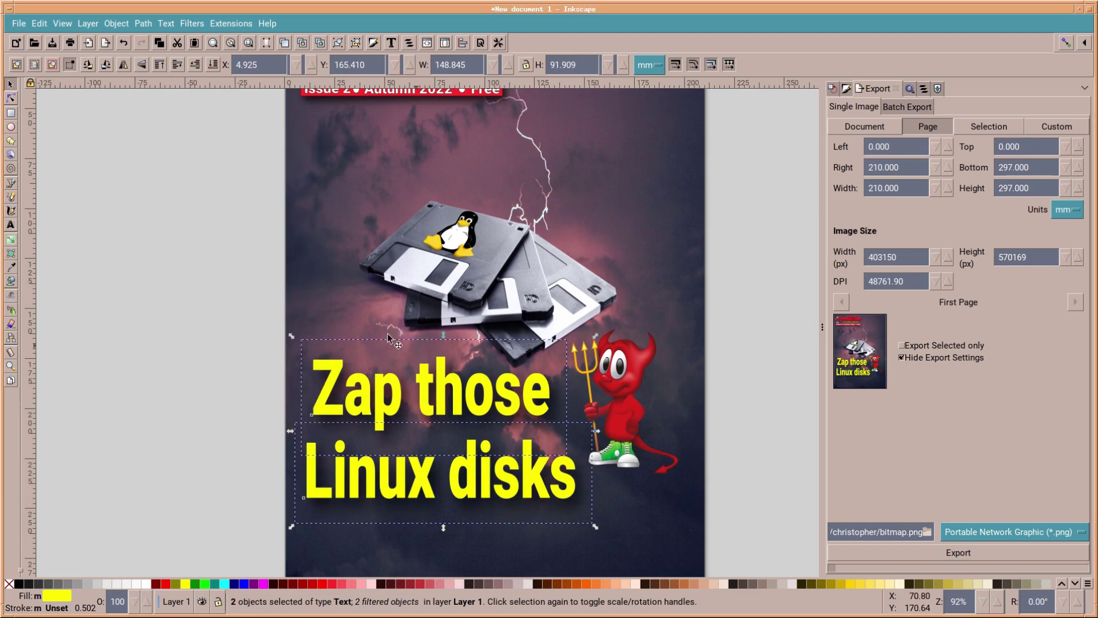
click(325, 305)
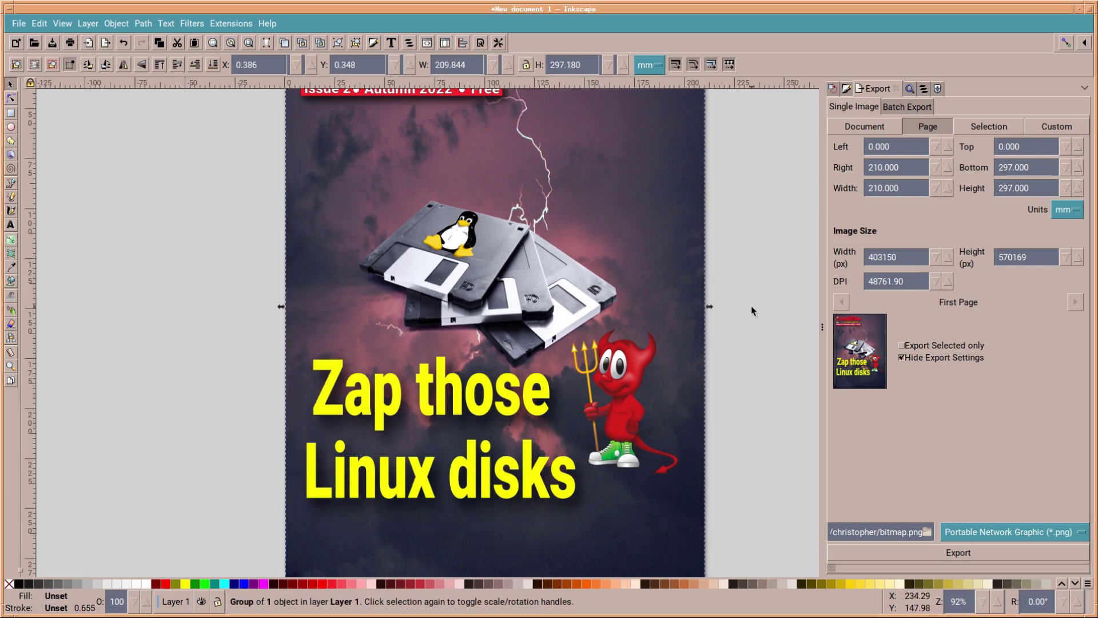
scroll(798, 331, down, 2)
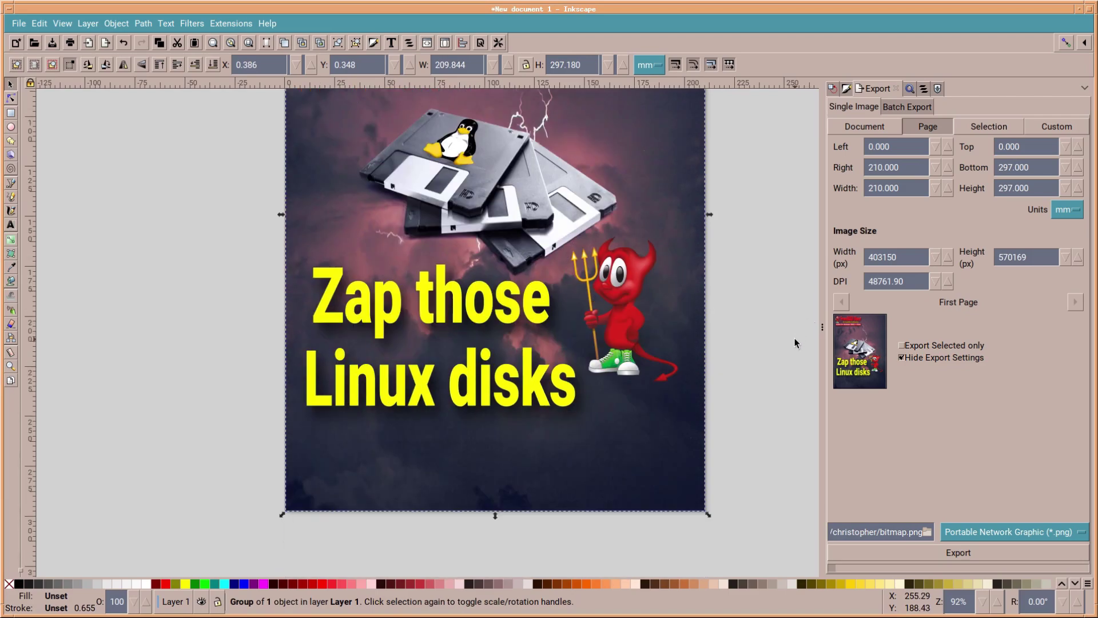
scroll(795, 339, up, 4)
scroll(788, 346, up, 1)
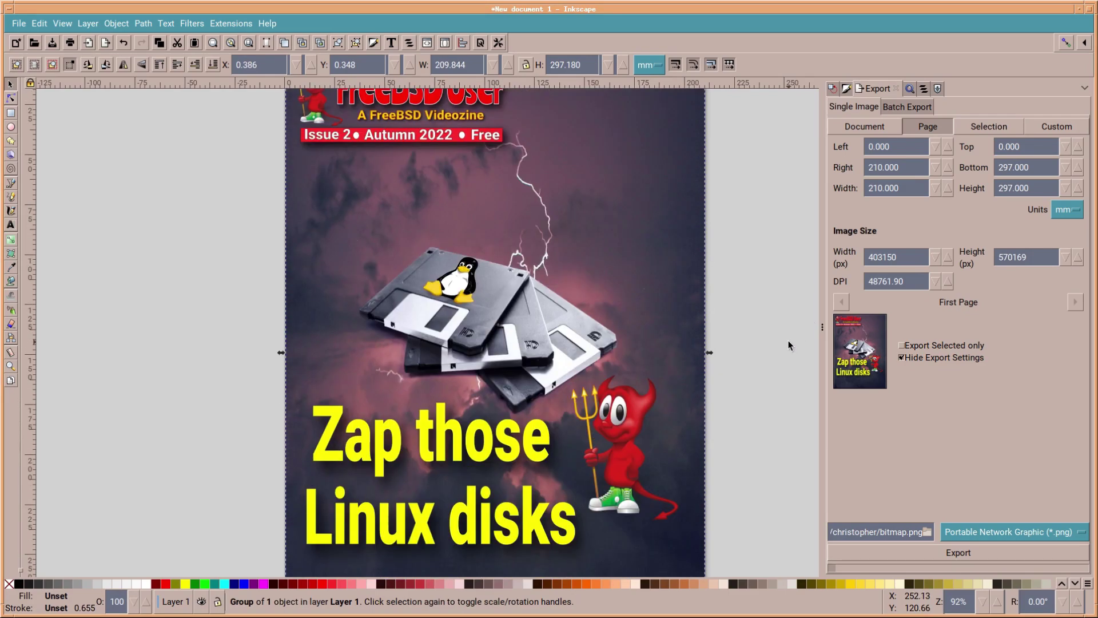
Draw a yellow five-point star near the cover's top right
scroll(789, 346, up, 1)
key(Escape)
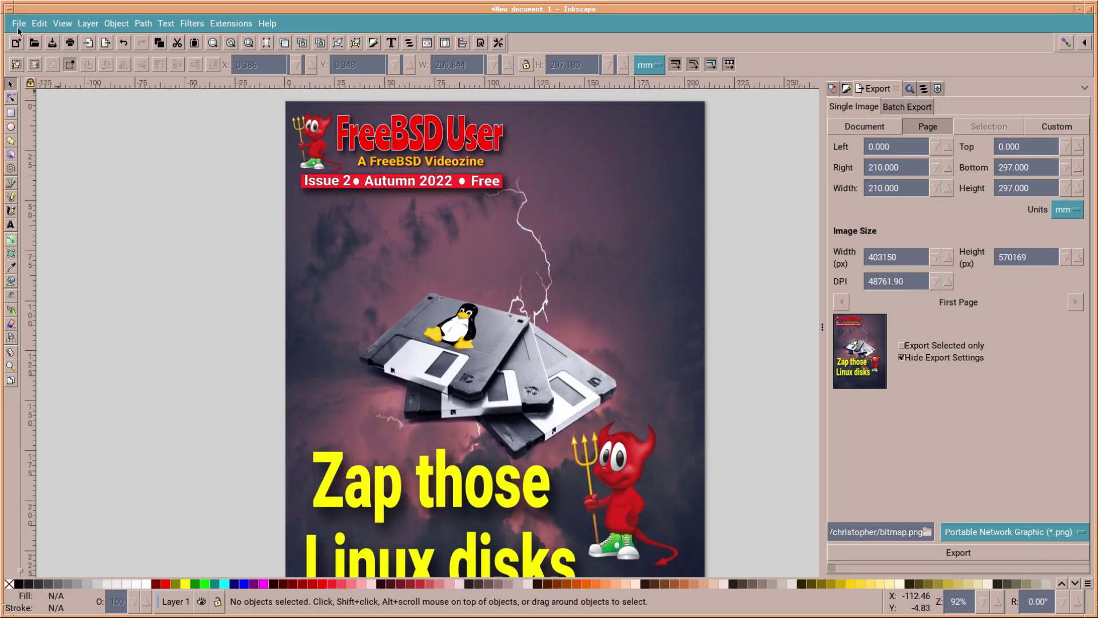
click(10, 141)
drag(594, 229, 561, 54)
Write 'Issue 2' on two lines on top of the yellow star
click(10, 224)
click(572, 211)
text(Issue)
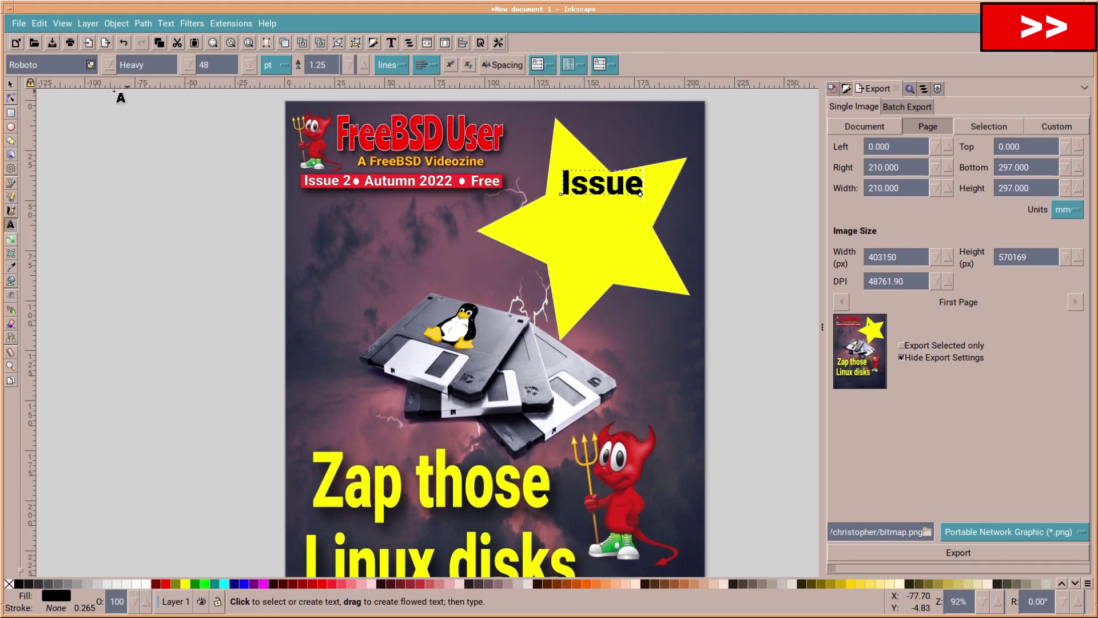
key(Return)
text(2)
click(11, 84)
click(577, 307)
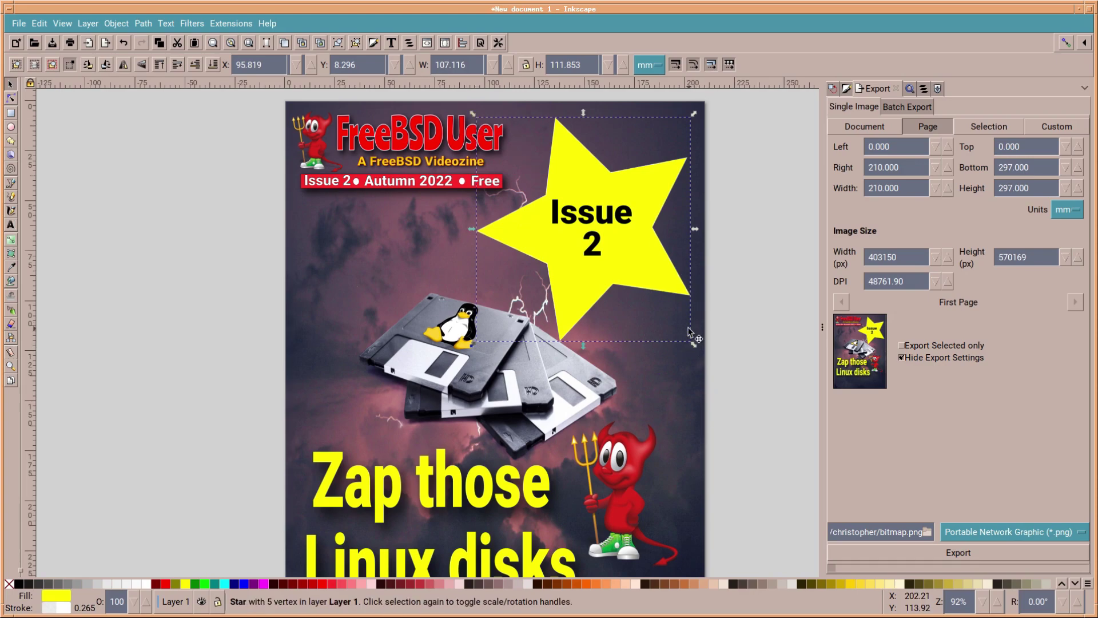
click(696, 348)
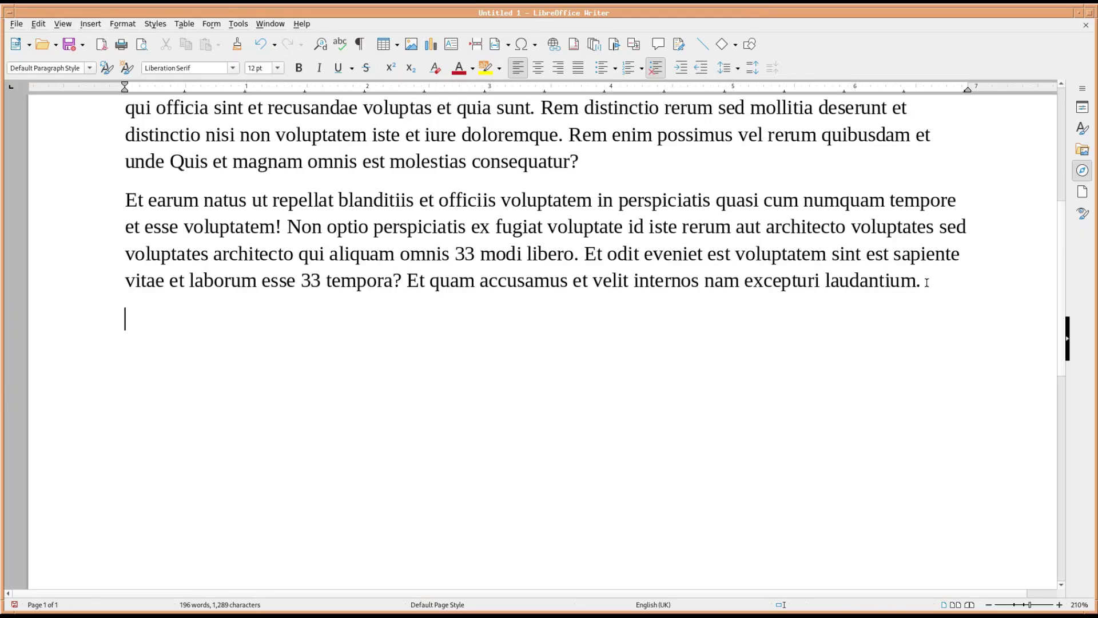
Copy the three lorem ipsum paragraphs in LibreOffice Writer
drag(927, 282, 174, 105)
right_click(128, 215)
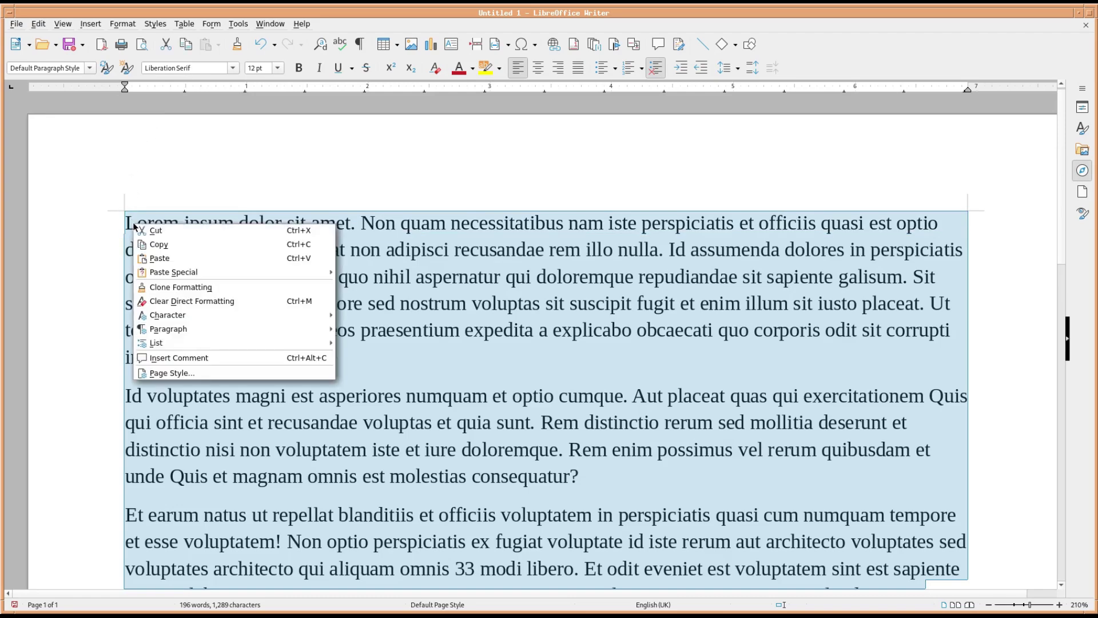
click(163, 249)
click(163, 249)
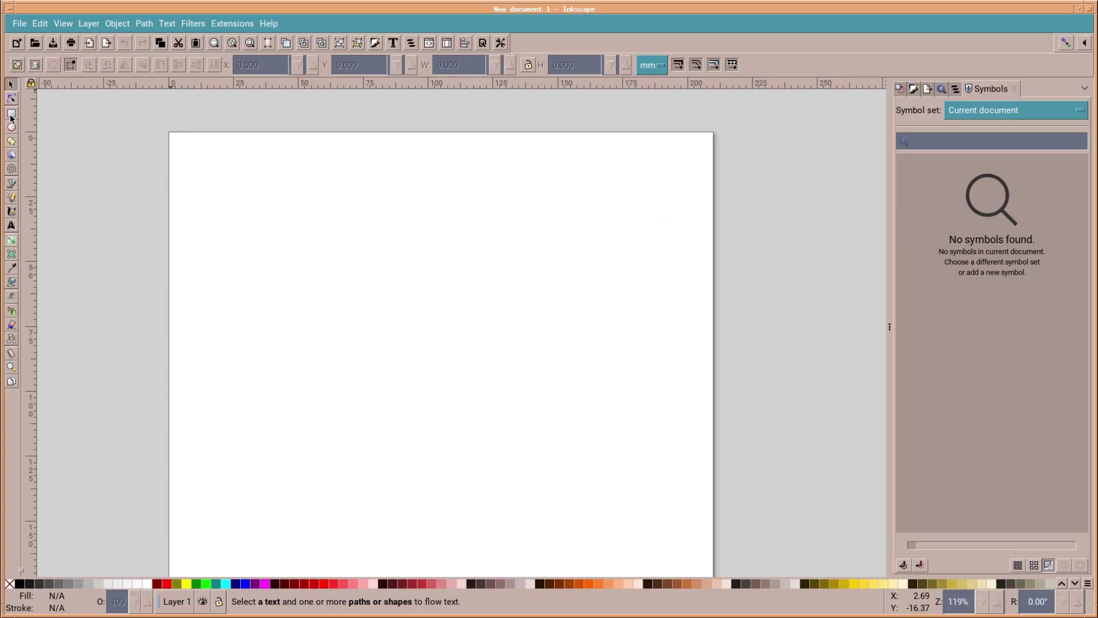
Draw a tall yellow rectangle on the left side of the new page
key(r)
drag(183, 151, 376, 523)
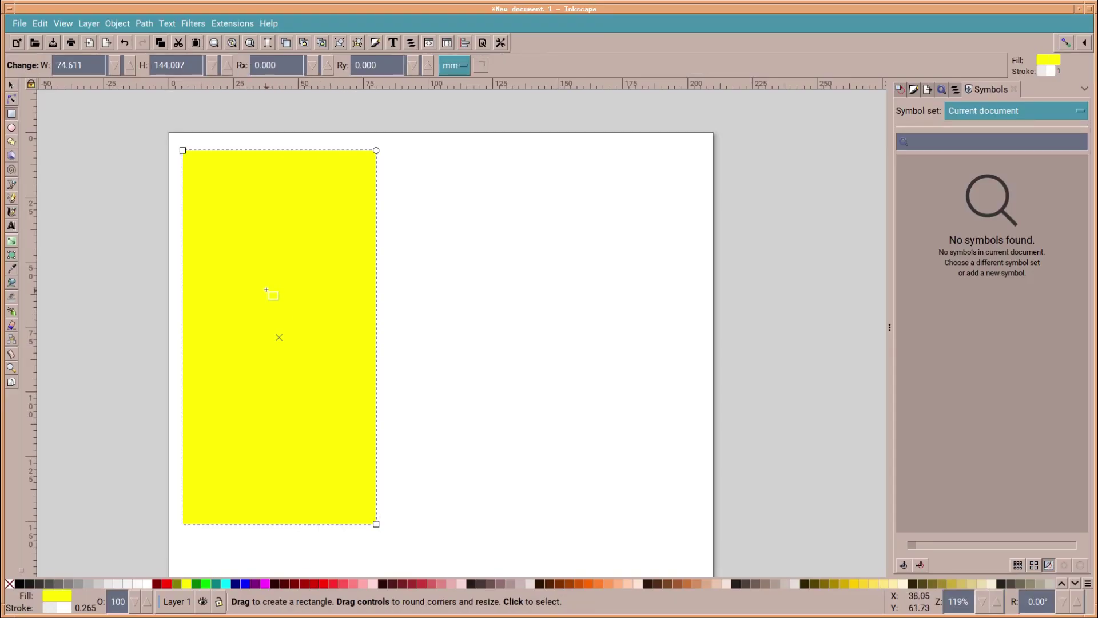
key(s)
click(113, 203)
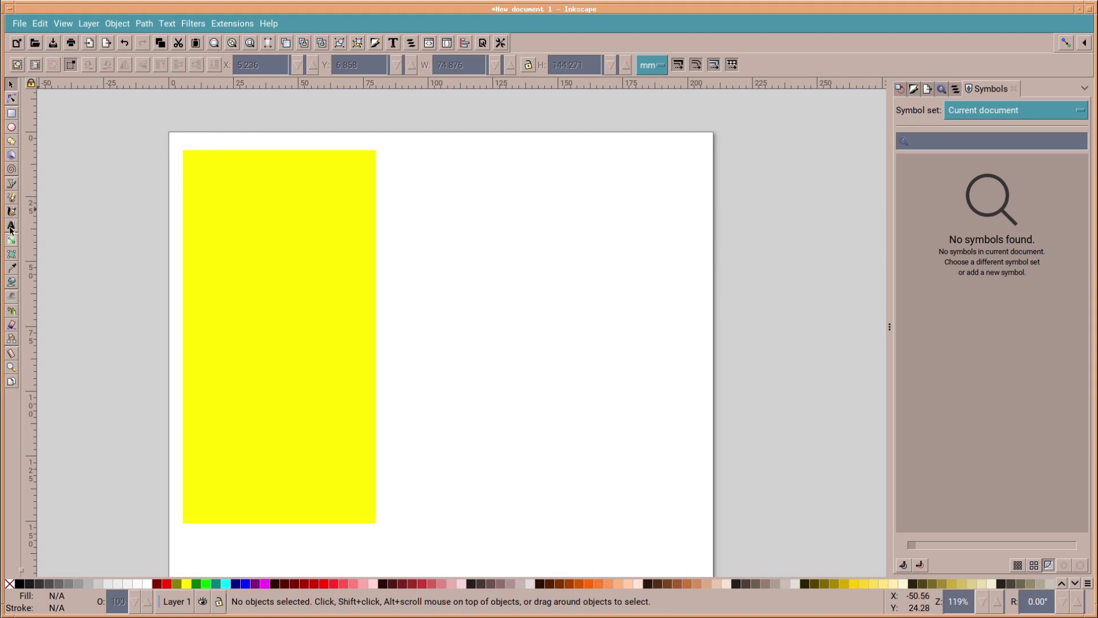
Paste the lorem ipsum text onto the page and set it to 12 pt
click(10, 226)
click(197, 170)
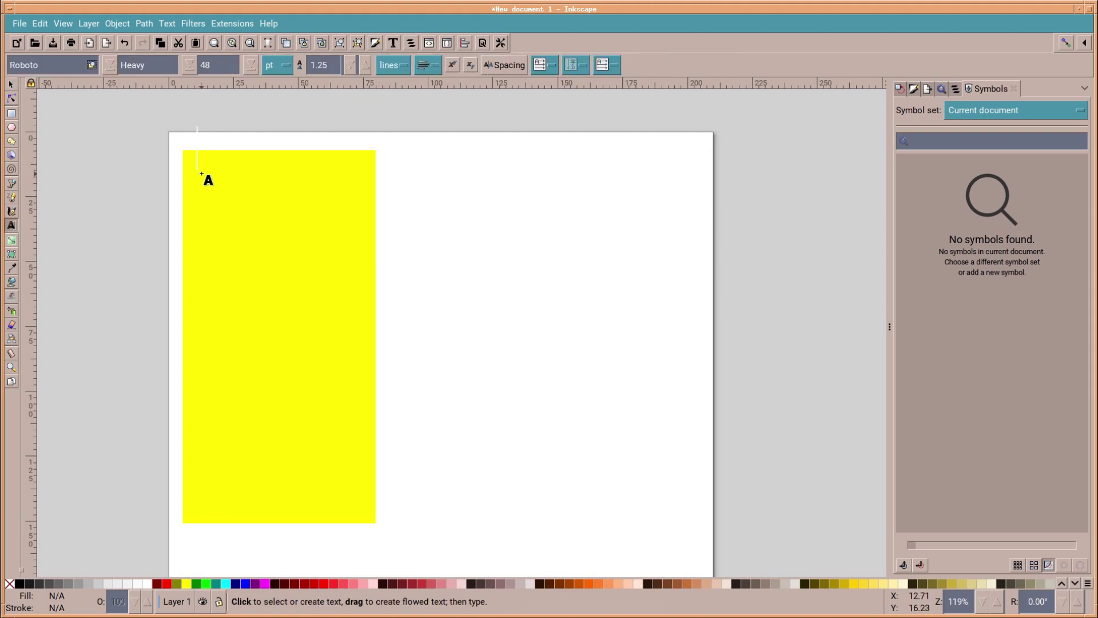
right_click(201, 173)
click(226, 212)
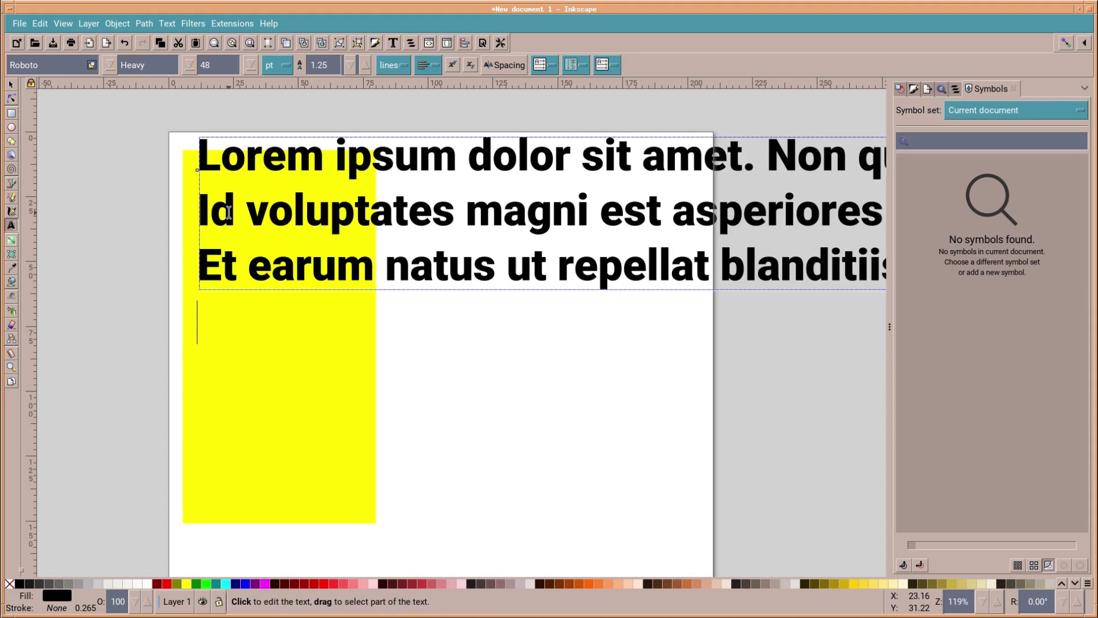
click(10, 84)
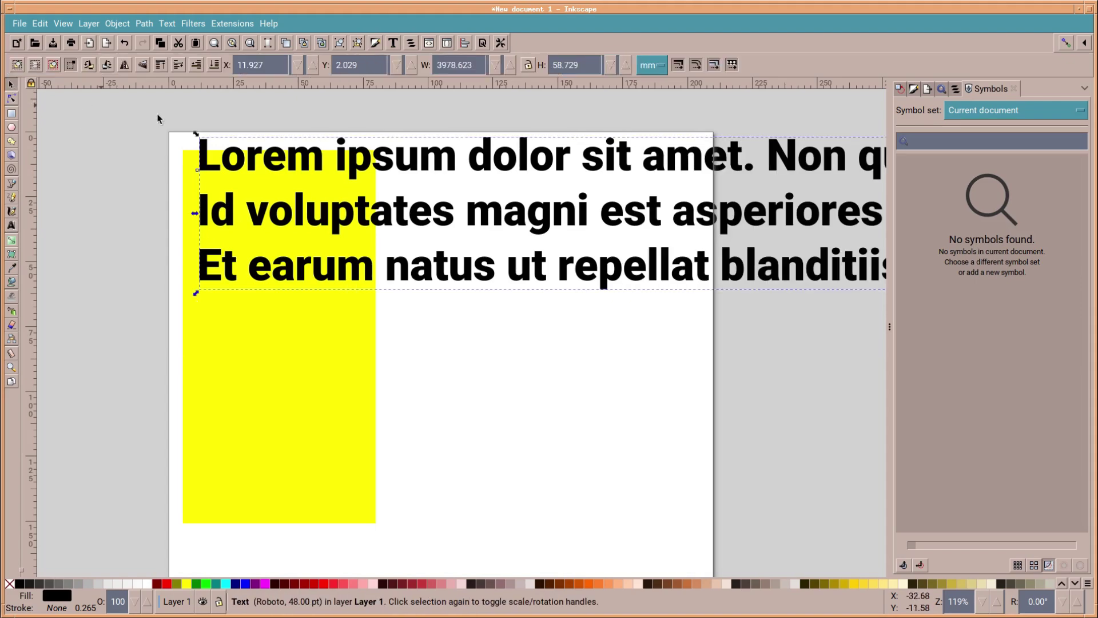
double_click(398, 166)
key(ctrl+a)
click(258, 65)
click(228, 189)
Break lines after 'optio', 'odio' and 'galisum.', condense the typeface, and move the text over the rectangle
click(167, 23)
click(218, 118)
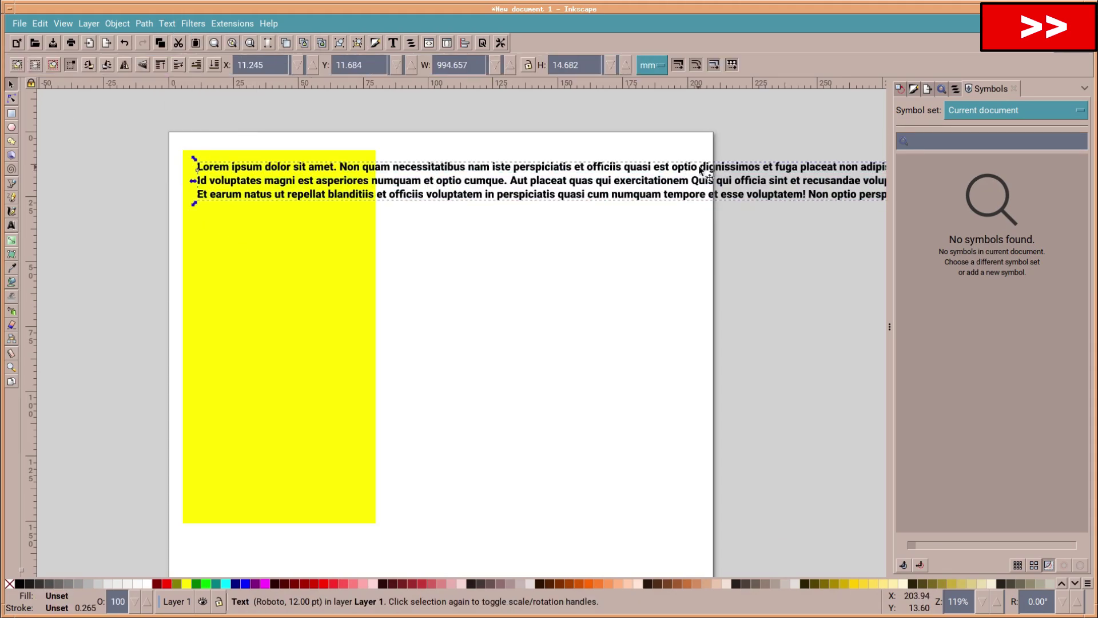
click(699, 166)
key(Return)
click(738, 181)
key(Return)
click(703, 208)
key(Return)
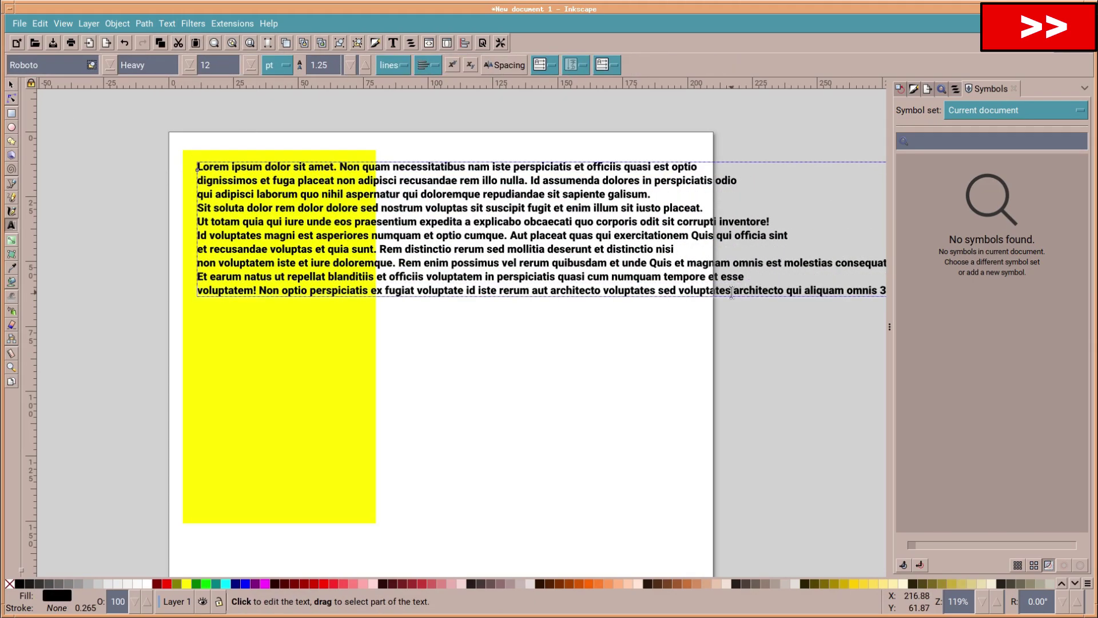
click(732, 291)
key(Return)
key(F1)
drag(609, 299, 344, 297)
click(369, 365)
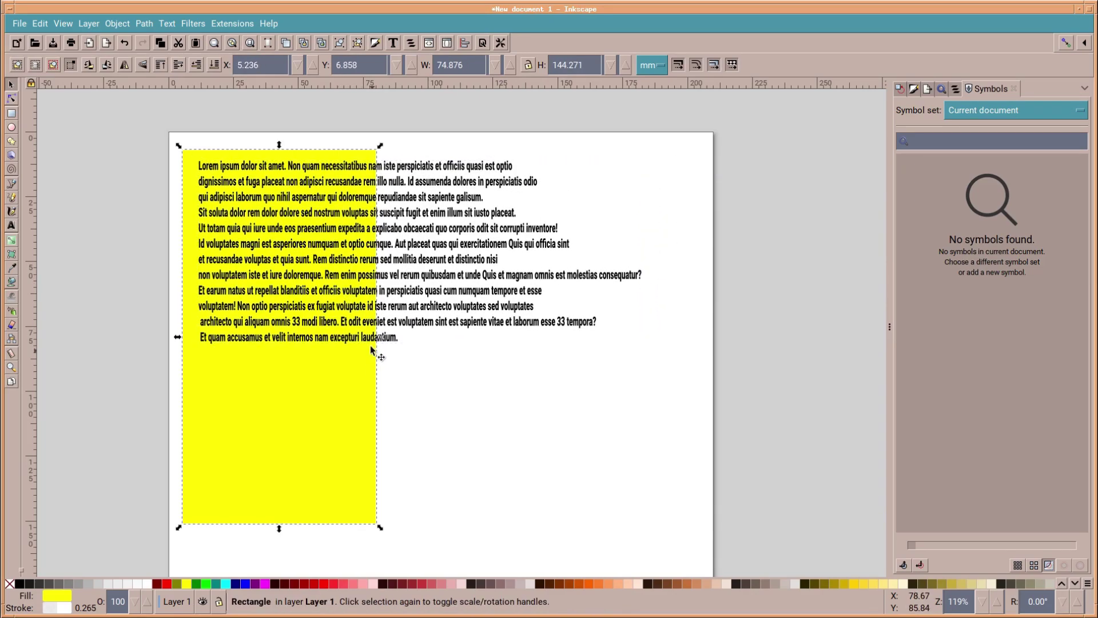
Shorten the yellow rectangle to fit the text and stretch the yellow ellipse, moving it right
drag(280, 528, 553, 576)
key(Escape)
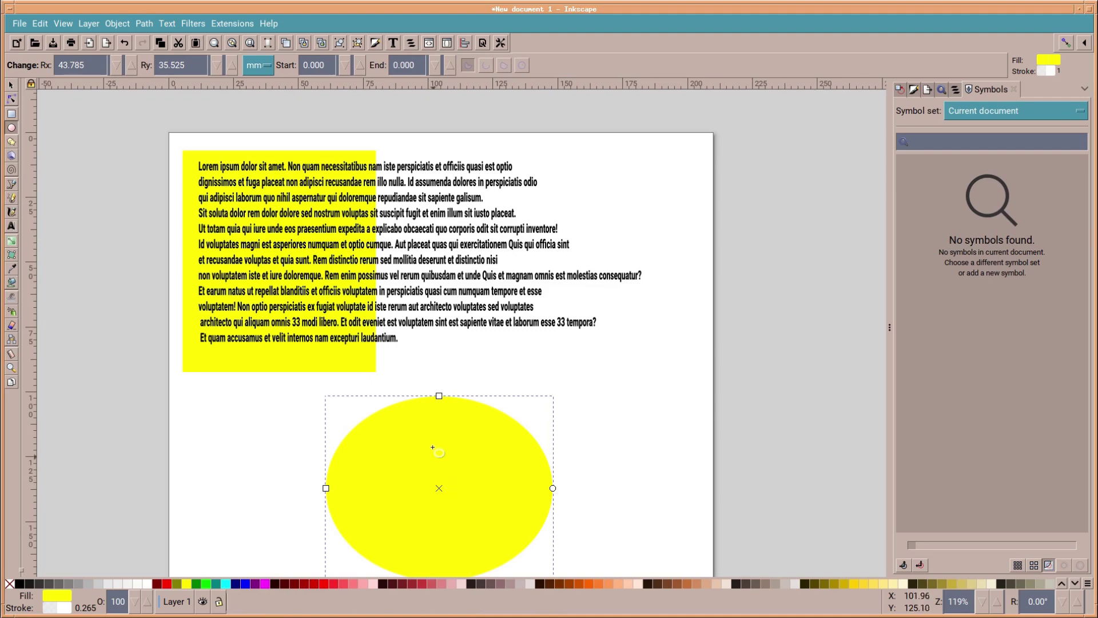
click(11, 85)
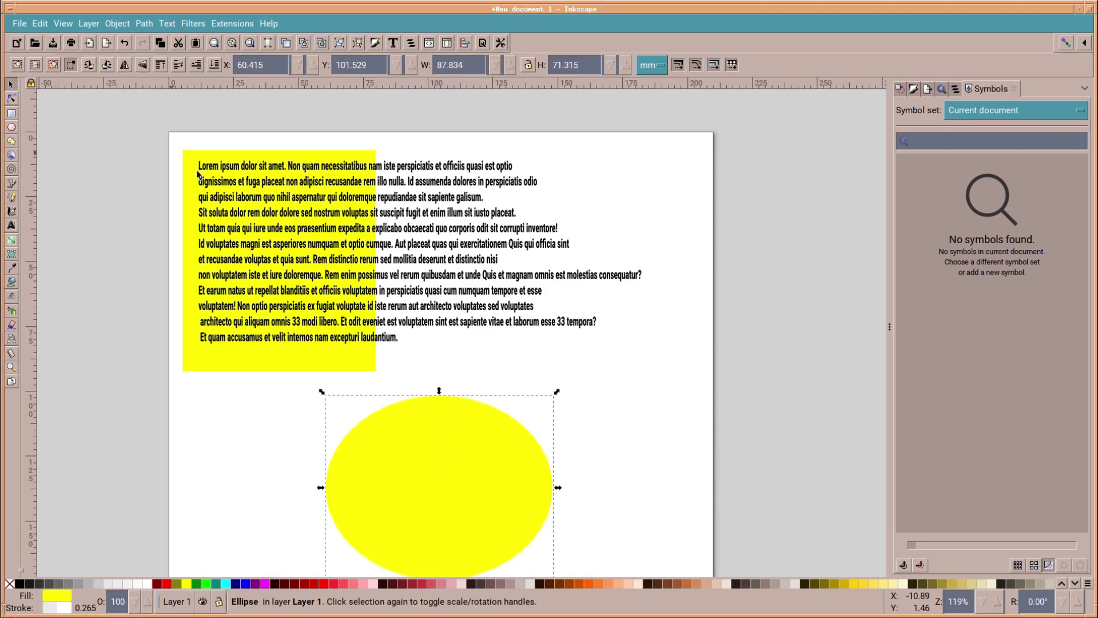
drag(438, 394, 560, 396)
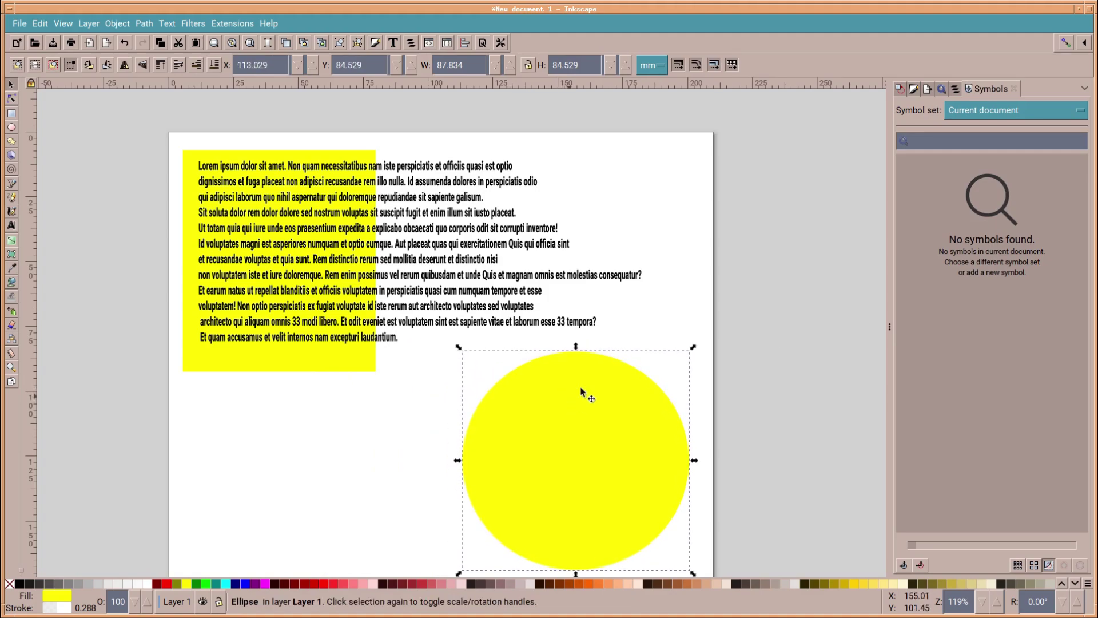
scroll(785, 348, down, 4)
scroll(784, 353, down, 2)
drag(610, 286, 590, 355)
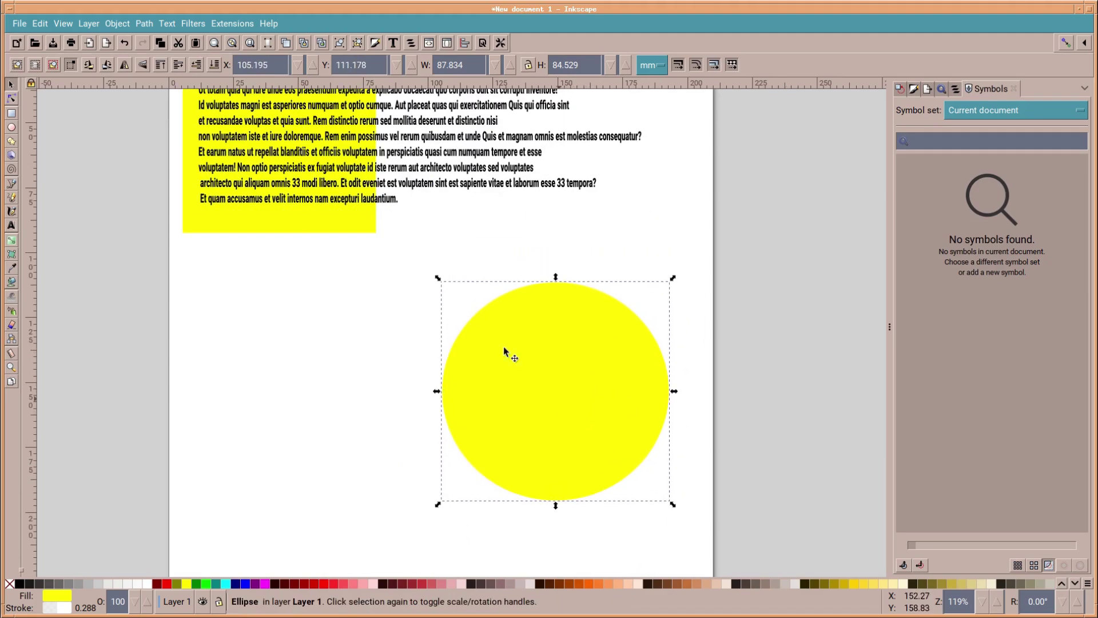
Give the yellow circle a diagonal gradient from top-left to bottom-right
click(12, 226)
click(12, 241)
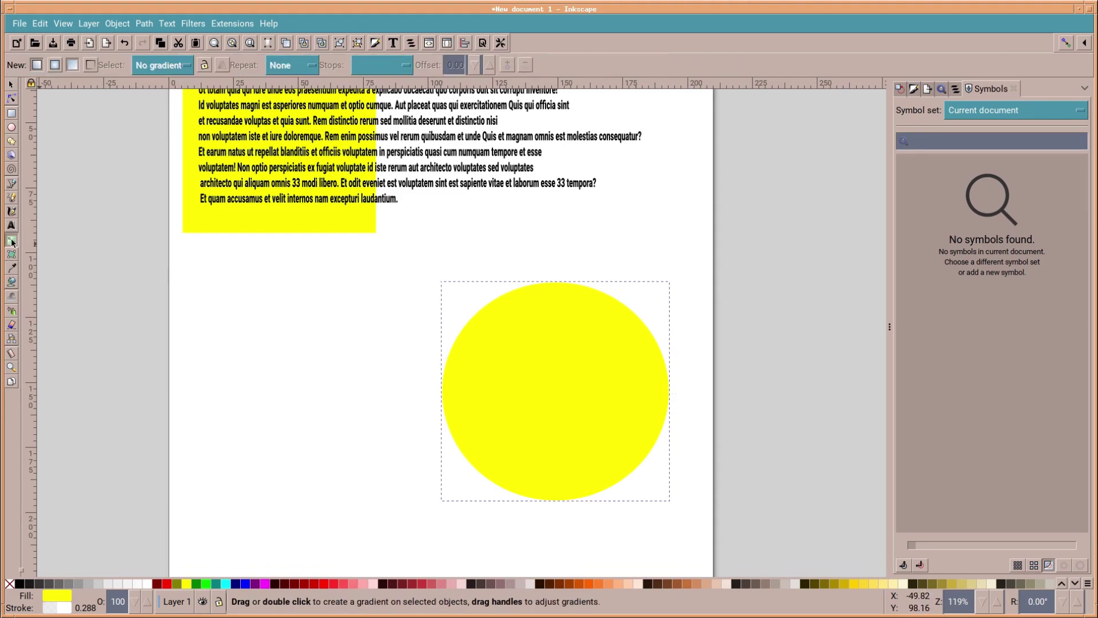
click(12, 86)
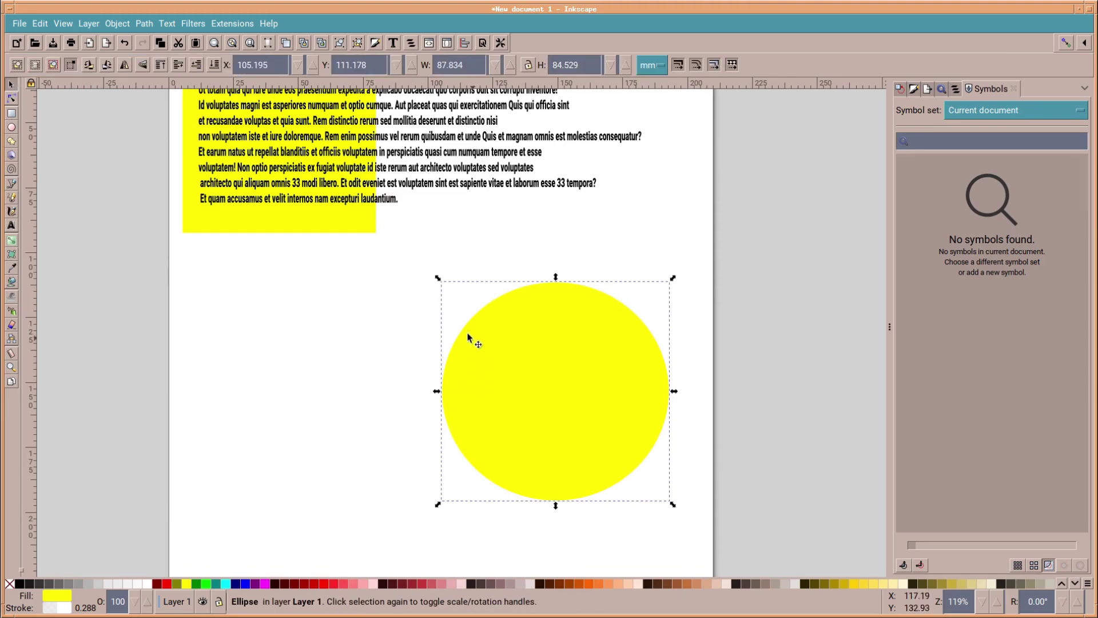
click(12, 240)
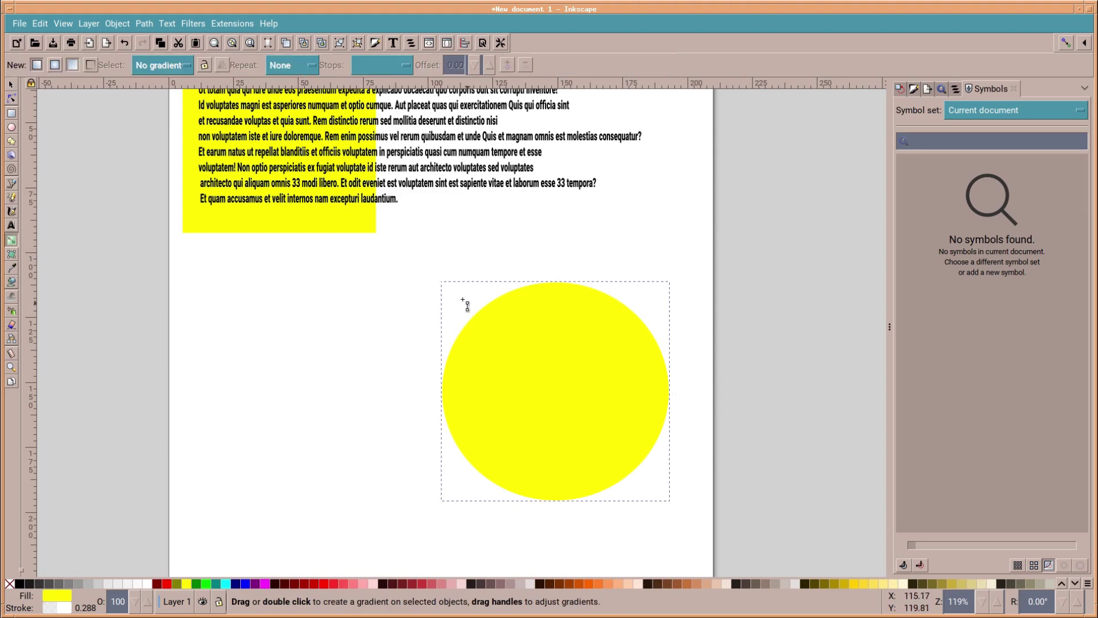
drag(456, 295, 643, 463)
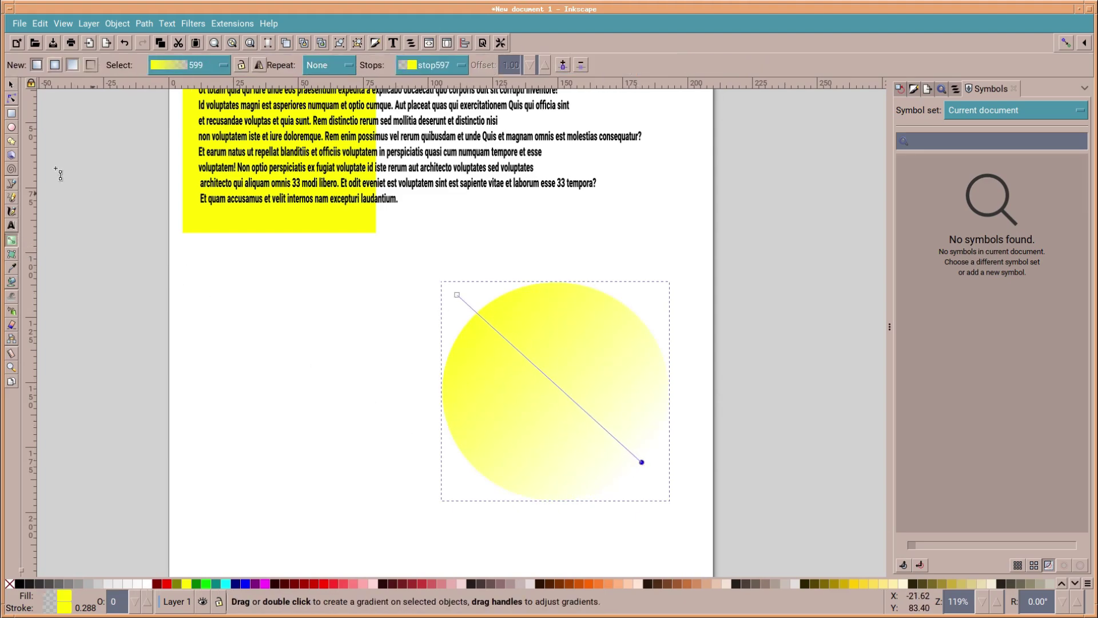
click(12, 86)
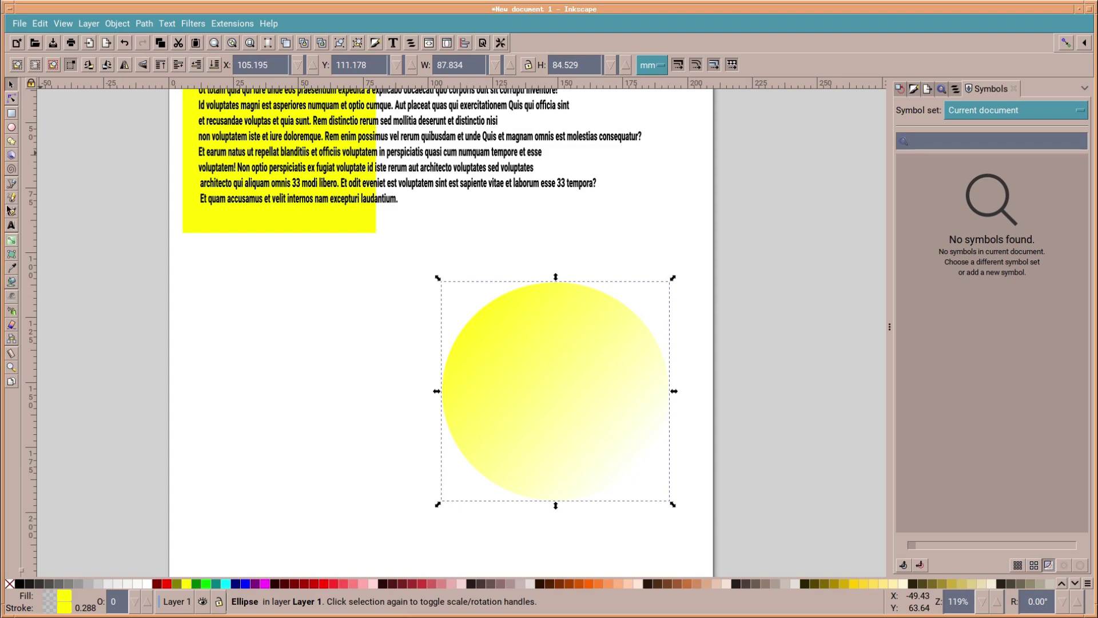
click(10, 226)
Type the heading 'FreeBSD in the News!' below the body text and nudge it slightly right and down
click(205, 276)
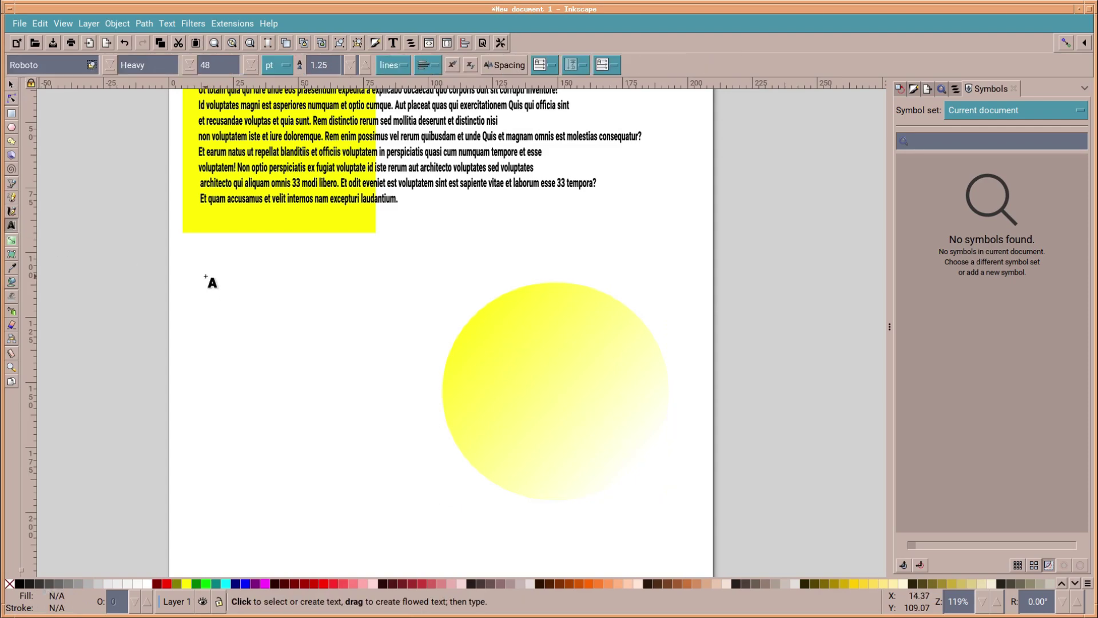
text(Free)
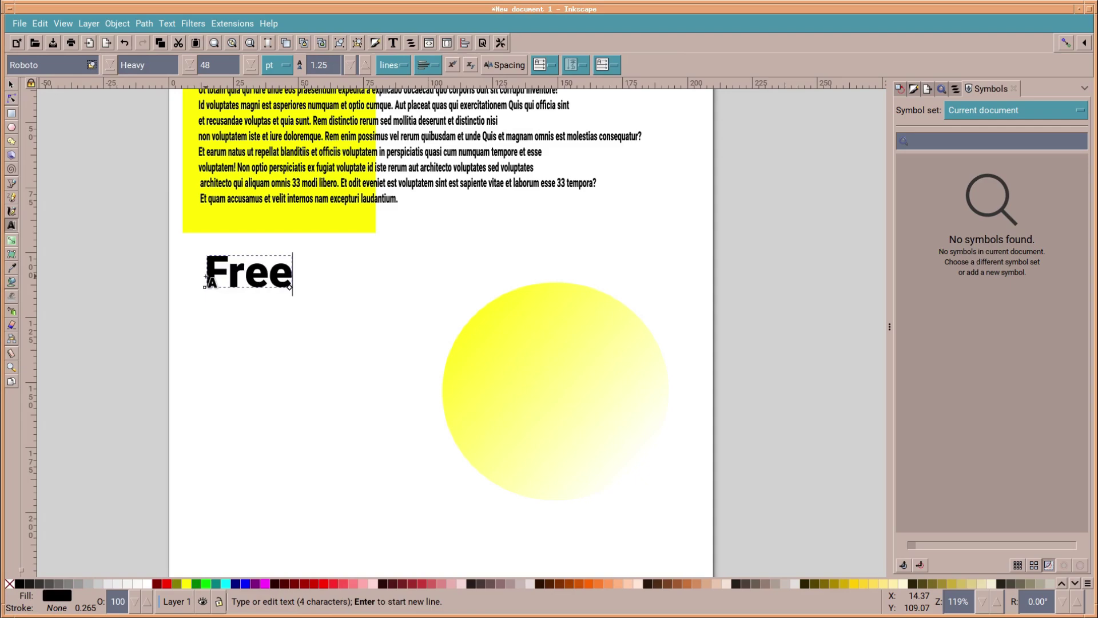
text(BSd)
key(BackSpace)
text(D)
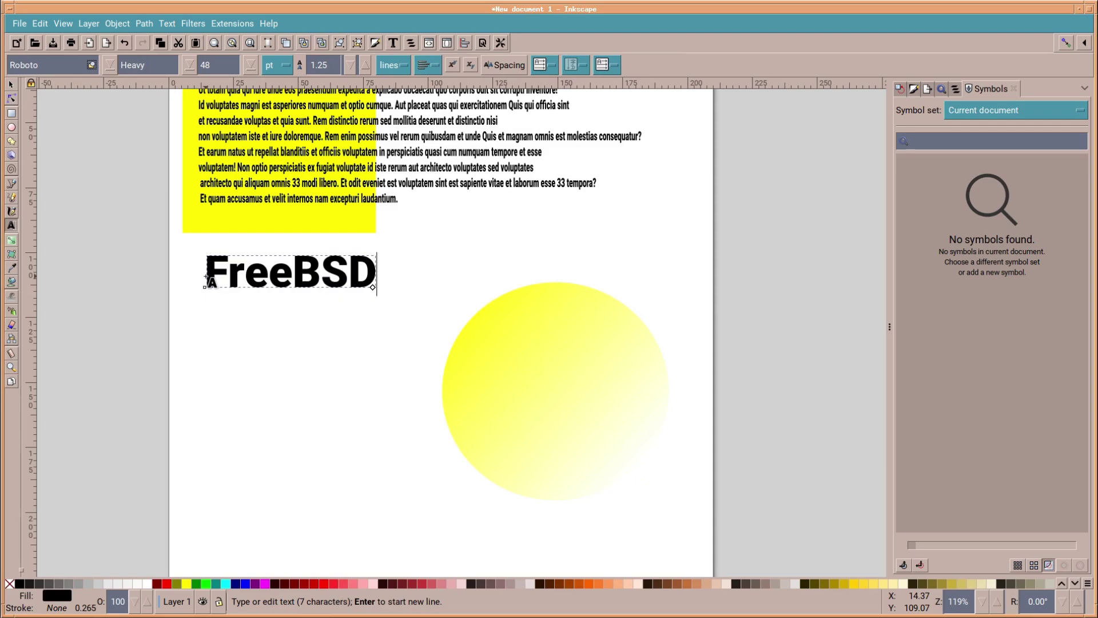
text( in the )
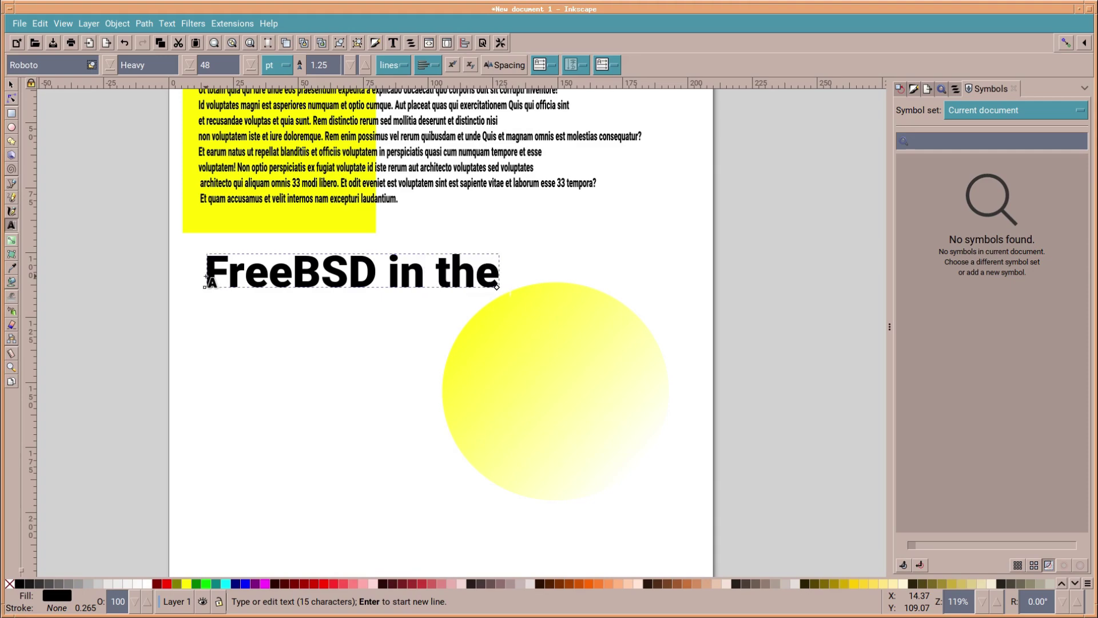
text(News!)
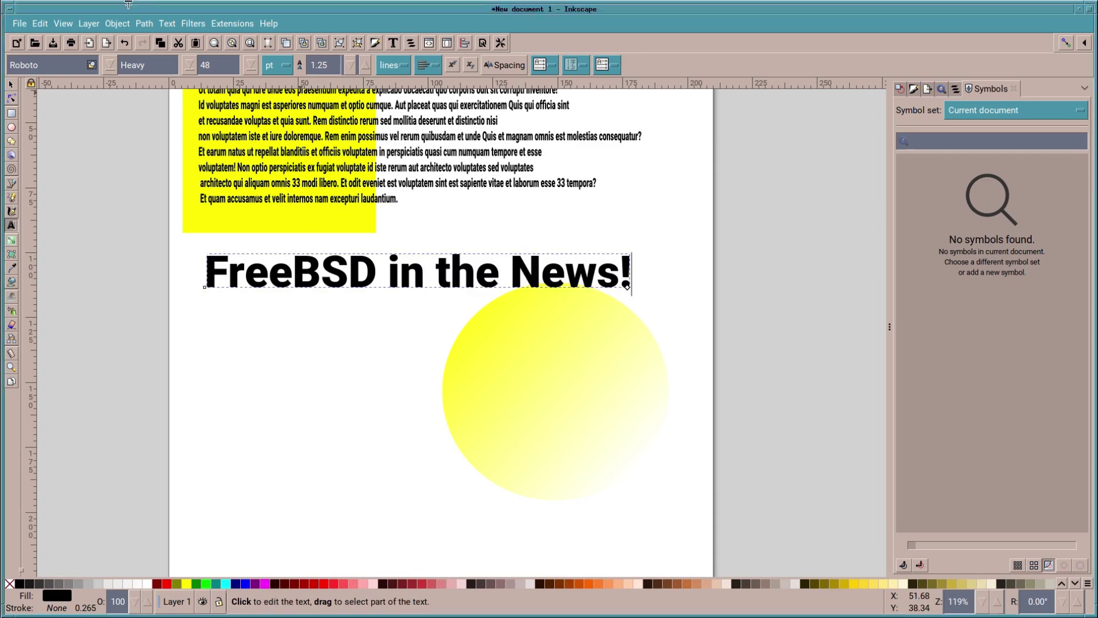
click(11, 86)
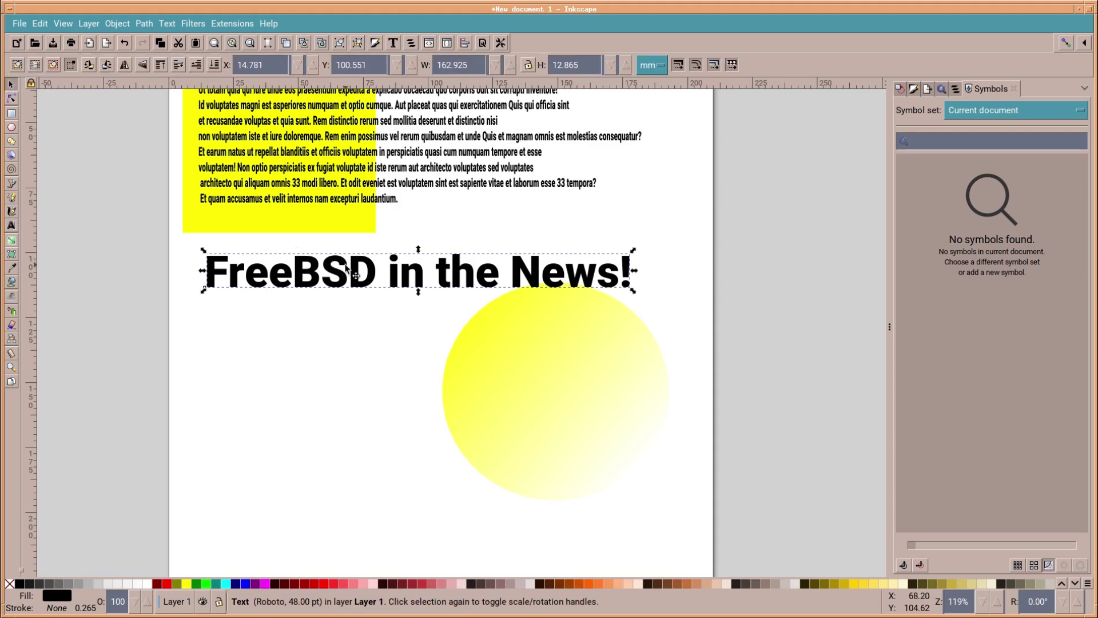
drag(358, 270, 370, 277)
click(752, 235)
scroll(826, 216, up, 4)
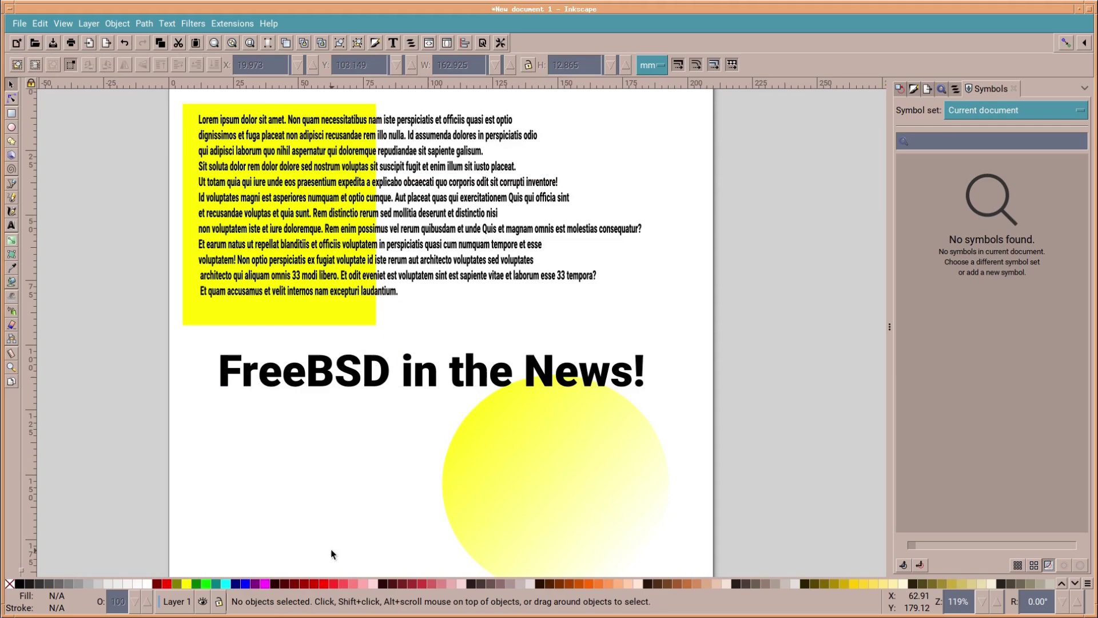
scroll(327, 546, down, 12)
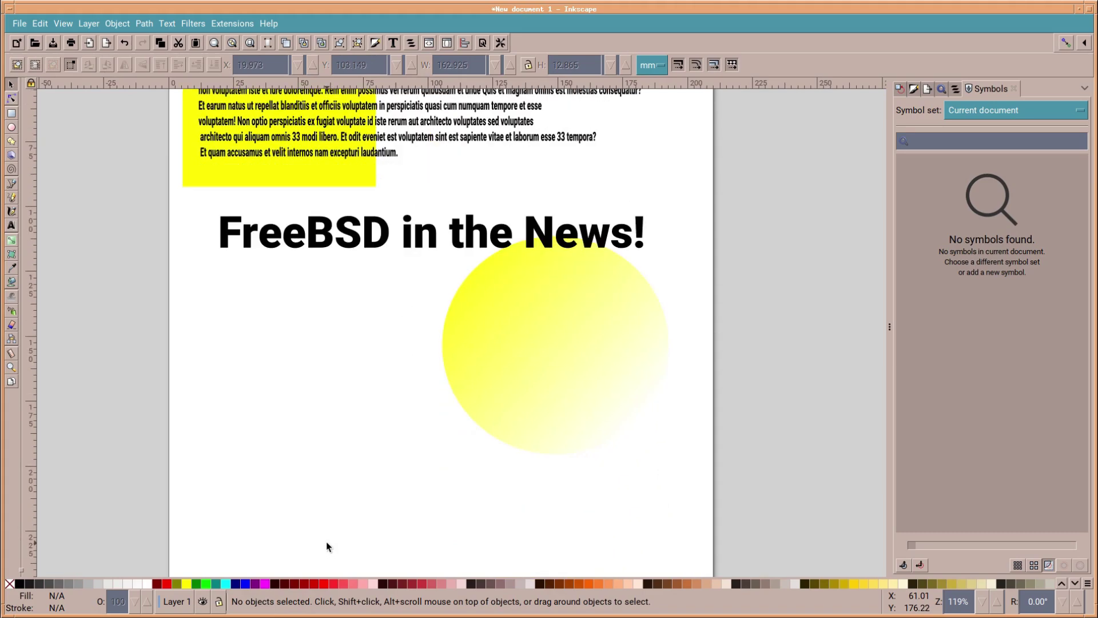
scroll(326, 540, up, 4)
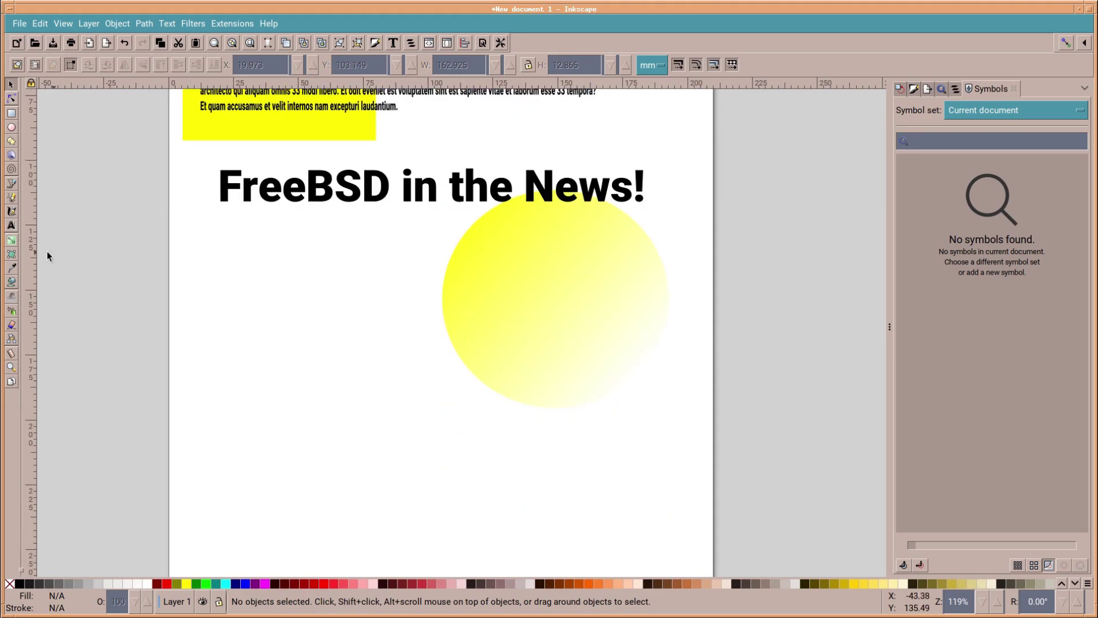
click(12, 155)
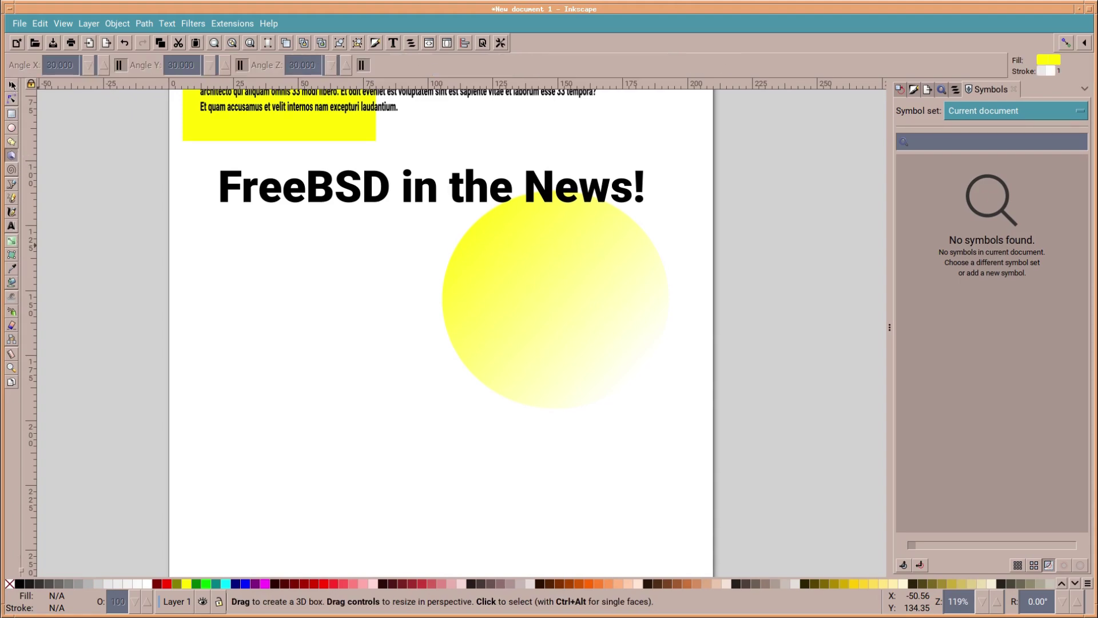
key(s)
right_click(298, 346)
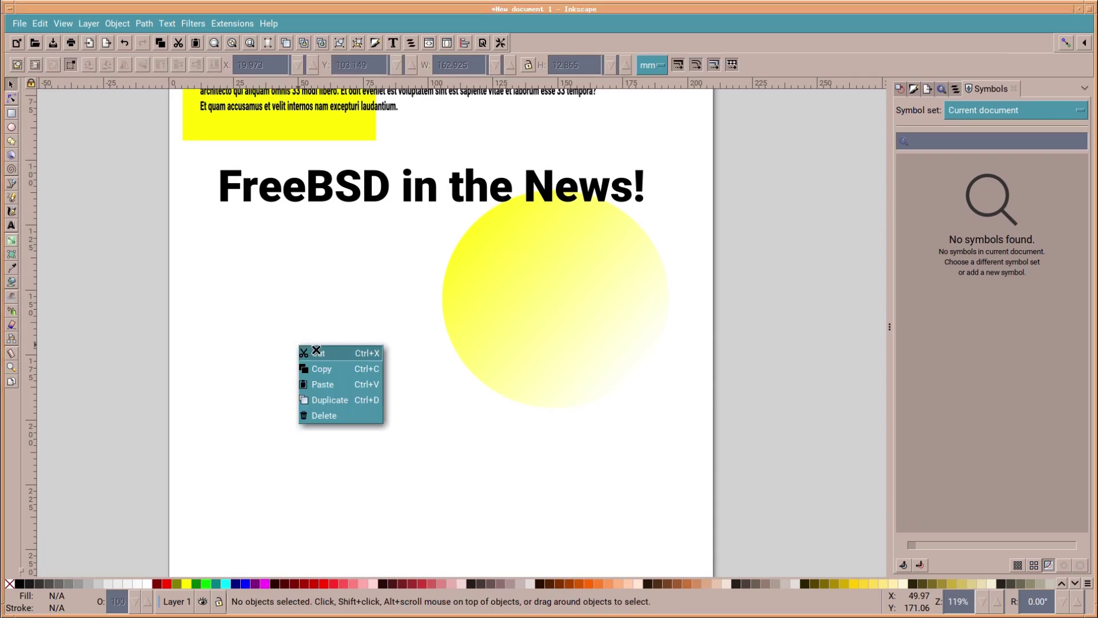
click(327, 390)
drag(324, 363, 454, 367)
drag(689, 521, 493, 471)
drag(408, 369, 383, 331)
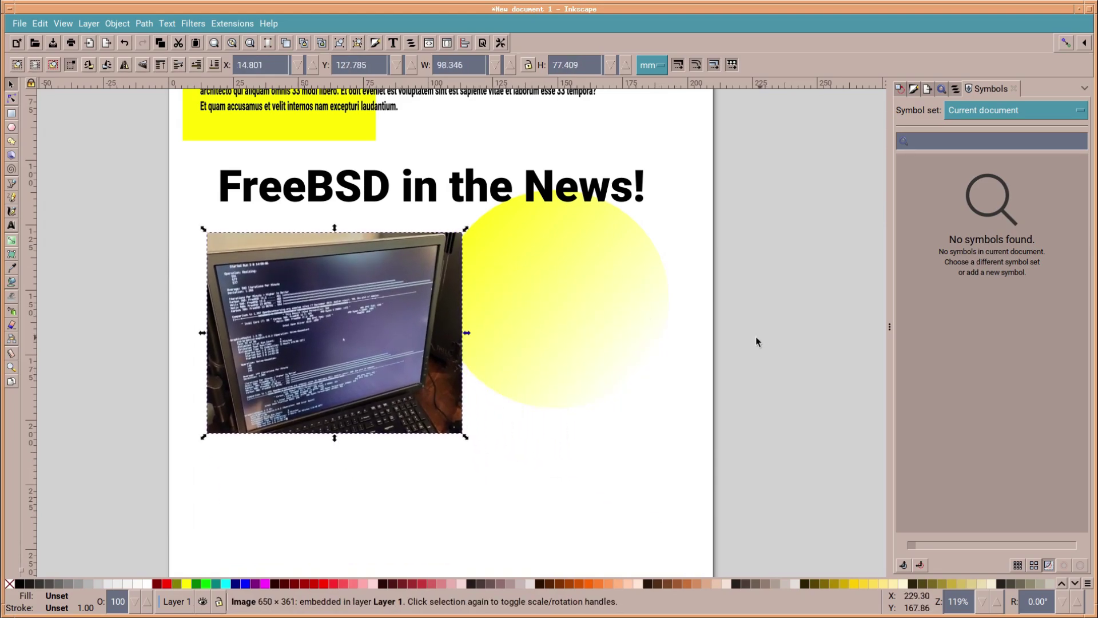
scroll(756, 341, up, 8)
click(395, 225)
key(ctrl+c)
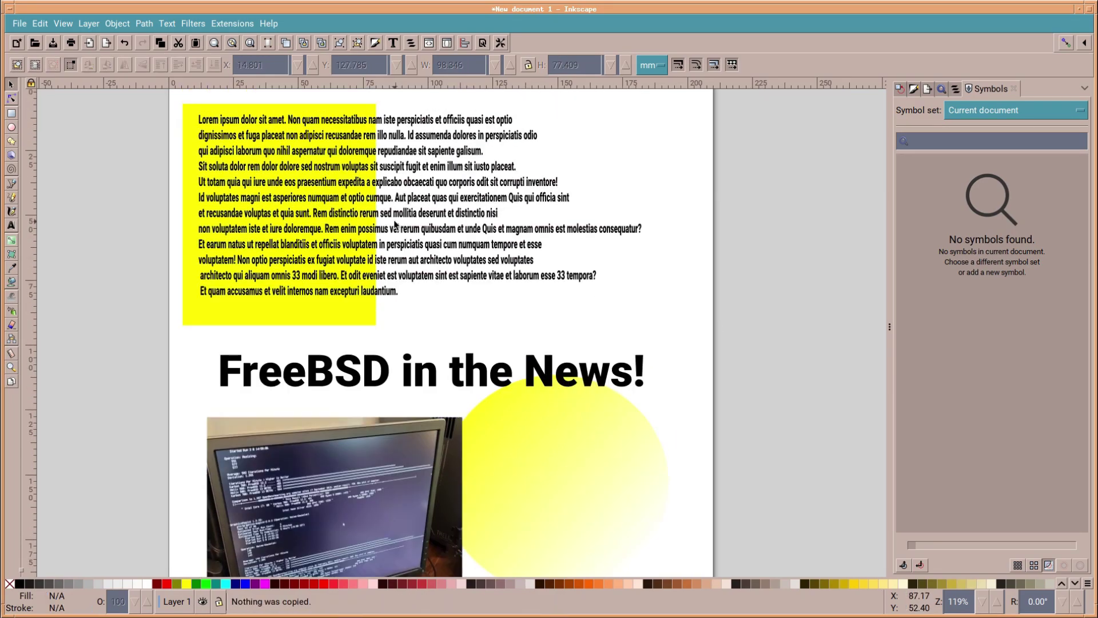
scroll(697, 362, down, 8)
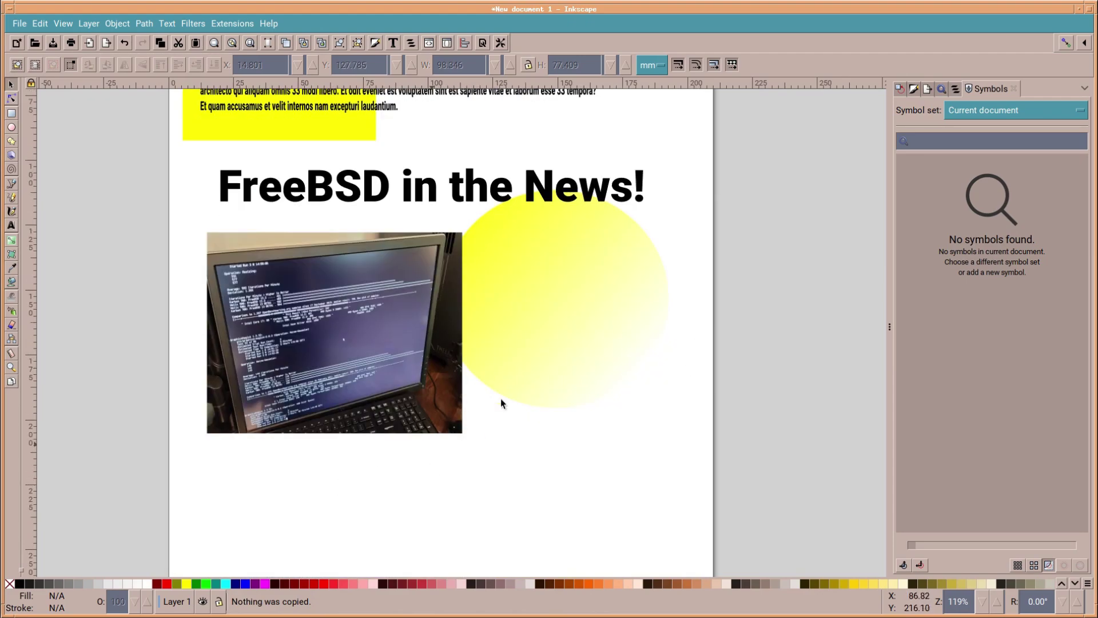
click(498, 322)
key(ctrl+c)
key(Escape)
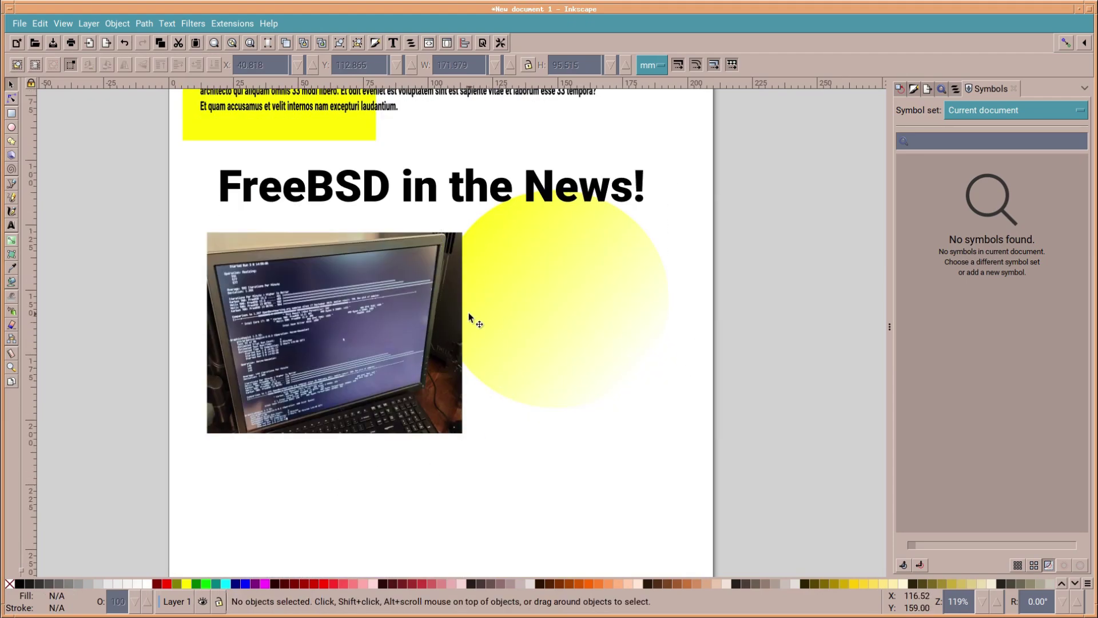
scroll(471, 319, up, 4)
click(355, 167)
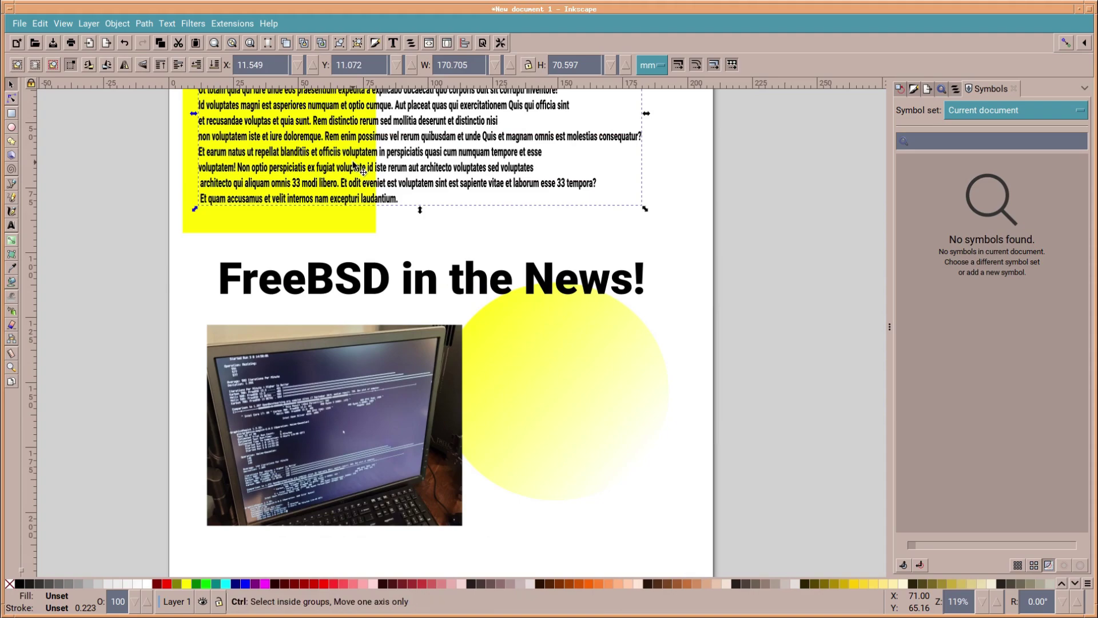
scroll(318, 441, down, 6)
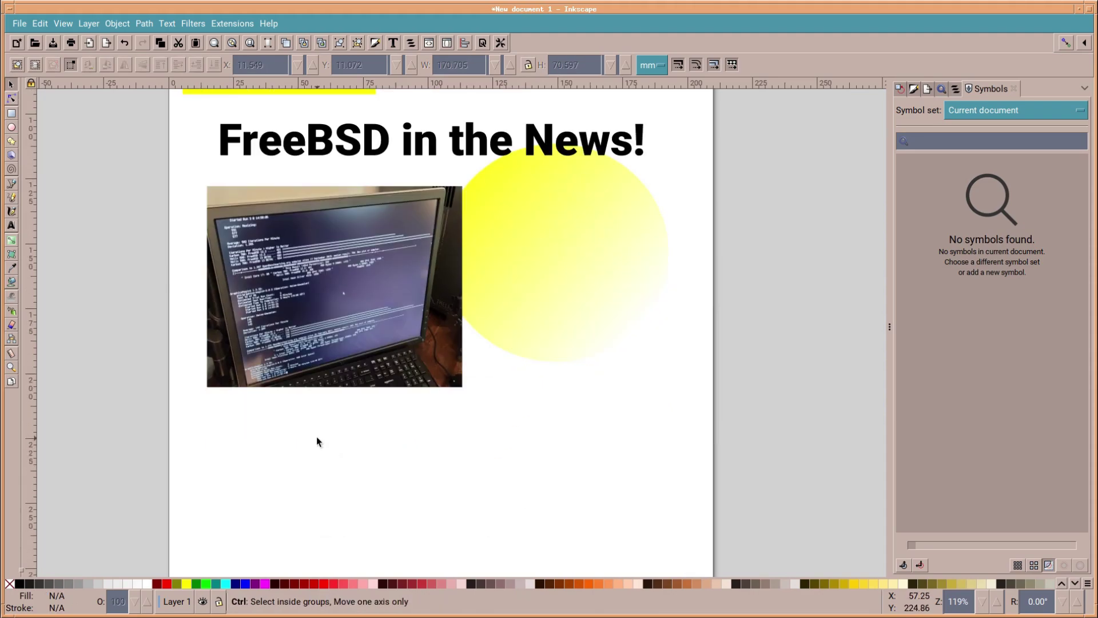
key(ctrl+v)
drag(316, 424, 427, 448)
drag(201, 396, 354, 394)
drag(426, 428, 547, 235)
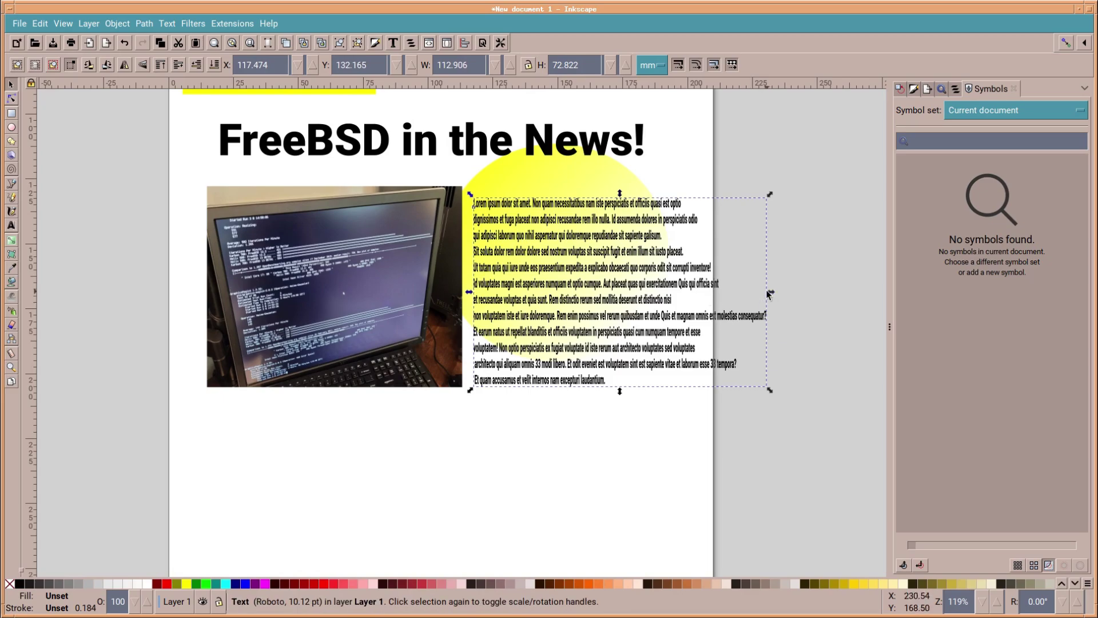
drag(770, 293, 707, 293)
scroll(791, 386, up, 2)
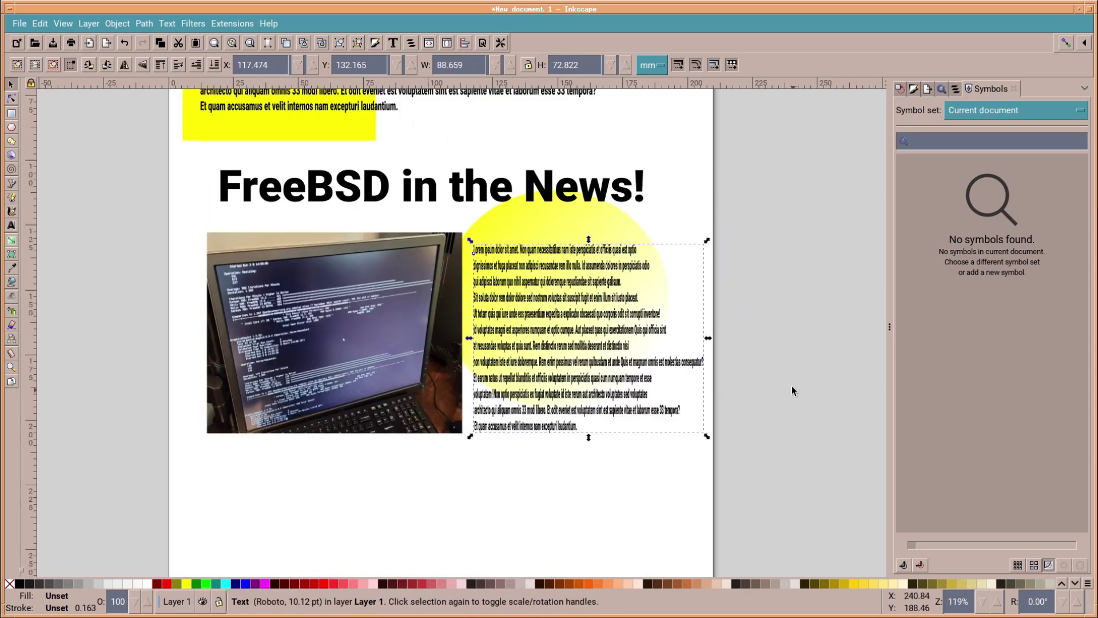
scroll(795, 389, up, 8)
scroll(802, 400, down, 14)
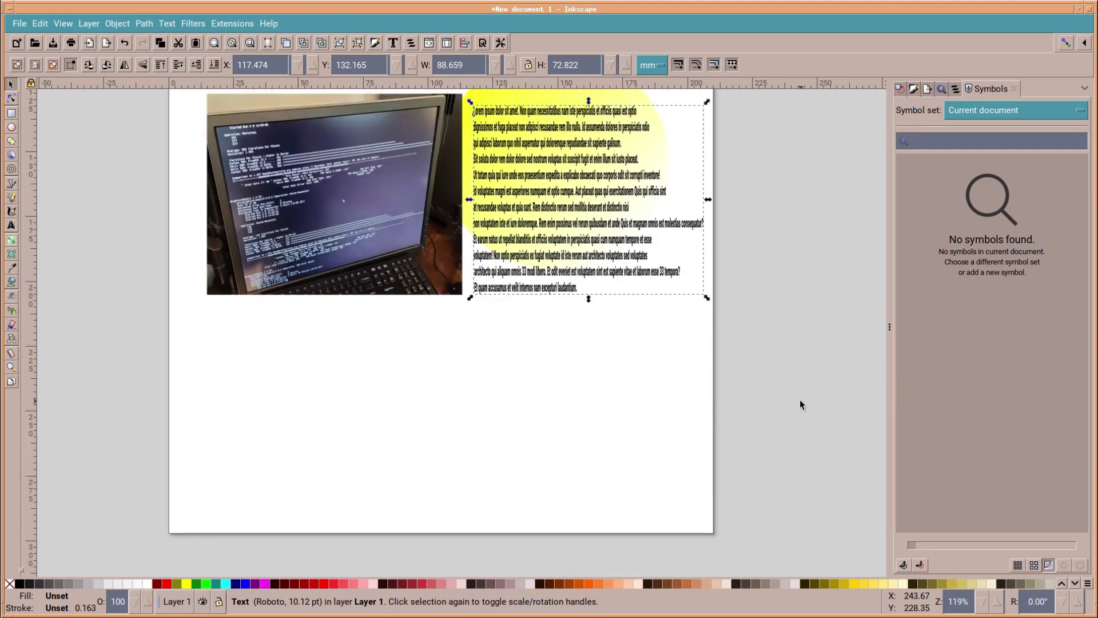
scroll(800, 399, down, 2)
click(256, 297)
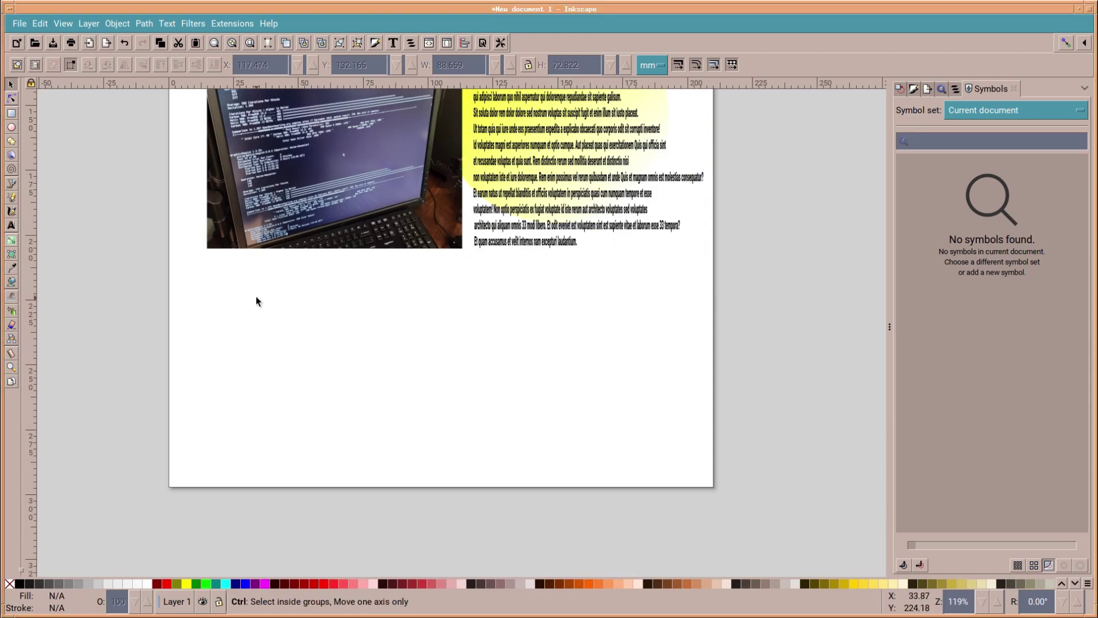
key(ctrl+v)
drag(258, 303, 437, 350)
scroll(784, 368, up, 10)
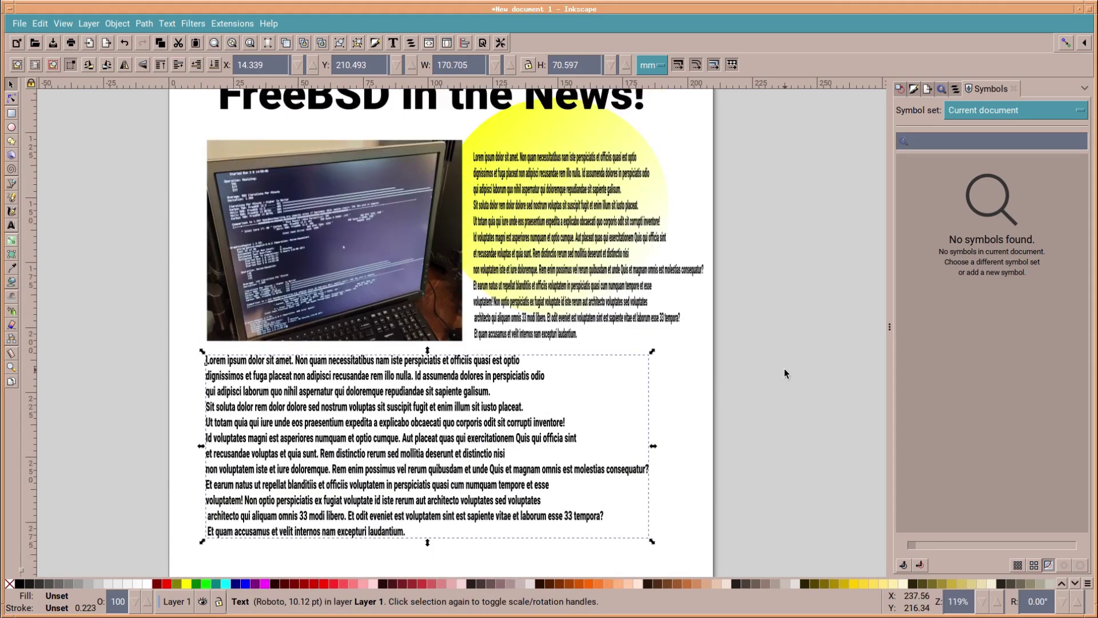
click(701, 404)
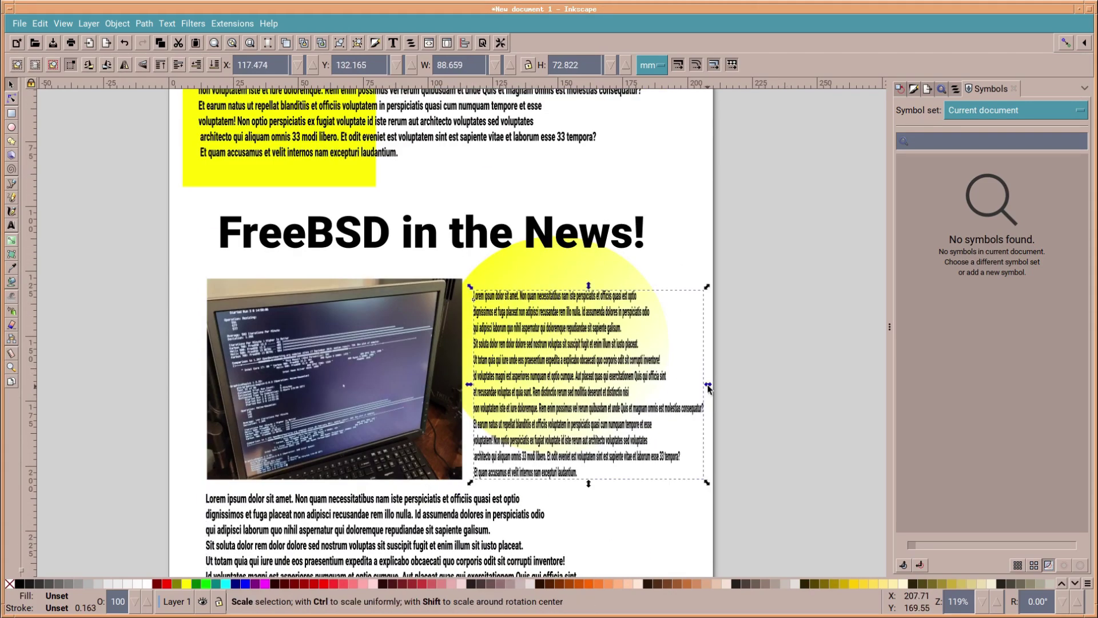
drag(708, 385, 684, 379)
click(782, 370)
scroll(789, 370, up, 8)
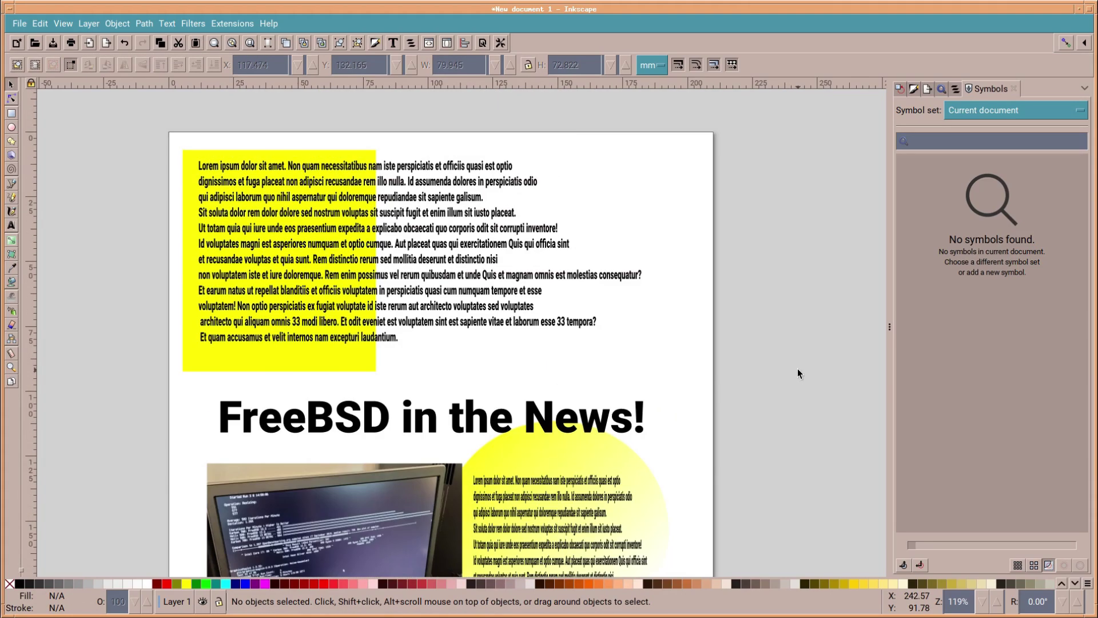
scroll(798, 371, down, 20)
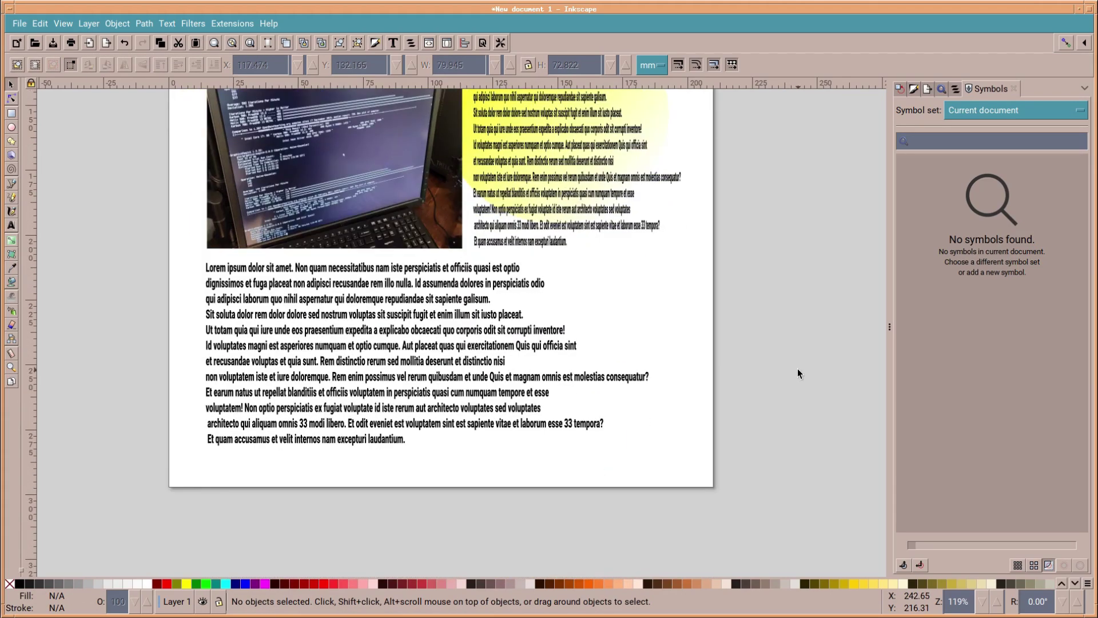
scroll(798, 370, up, 6)
scroll(797, 368, up, 12)
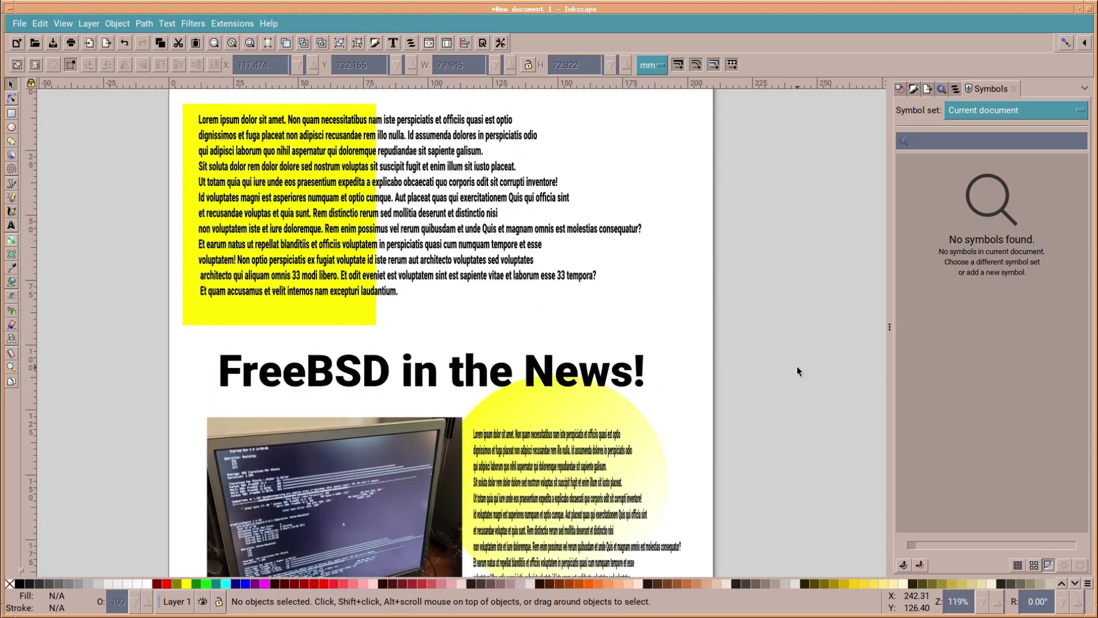
Paste the FreeBSD logo and place it at the page's top right, beside the yellow-boxed text
right_click(81, 268)
click(107, 309)
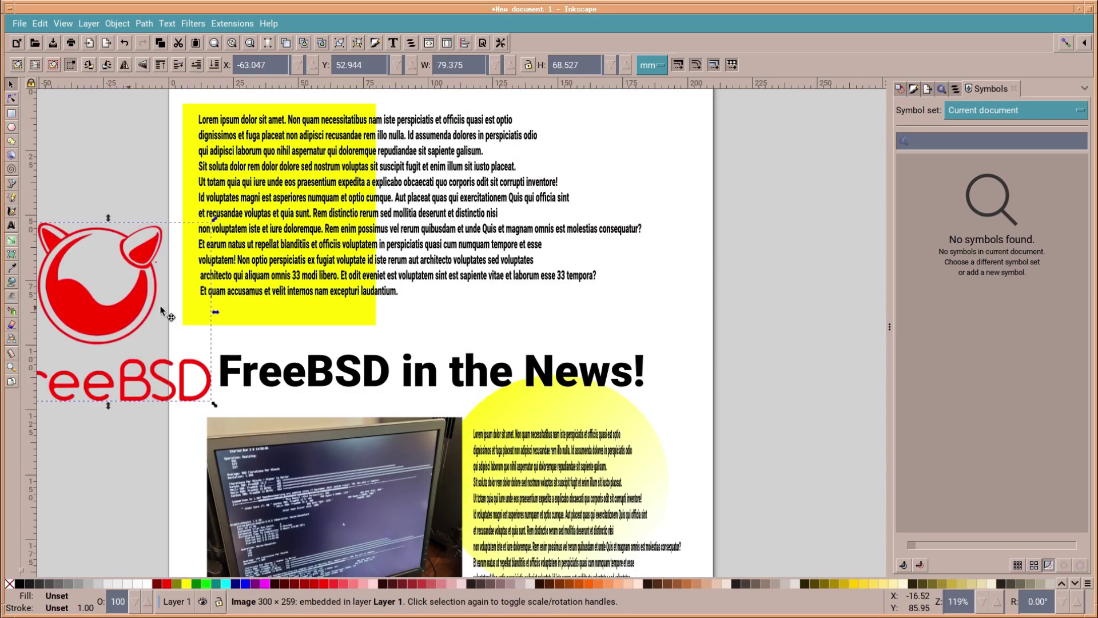
drag(143, 389, 663, 186)
click(753, 208)
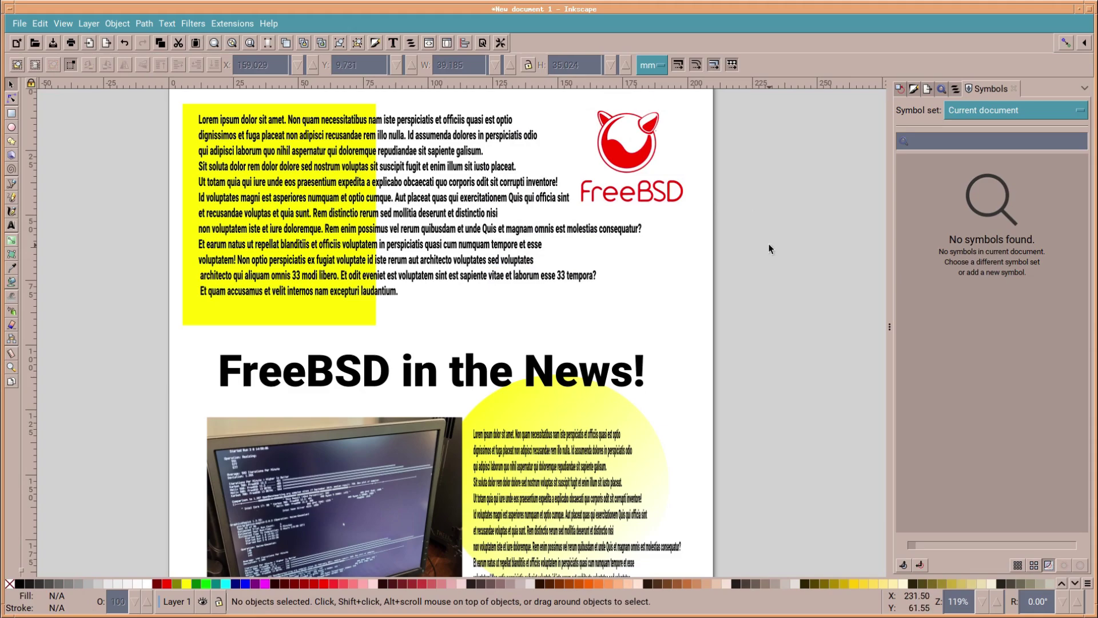
scroll(771, 251, up, 3)
scroll(771, 257, down, 15)
scroll(771, 252, down, 3)
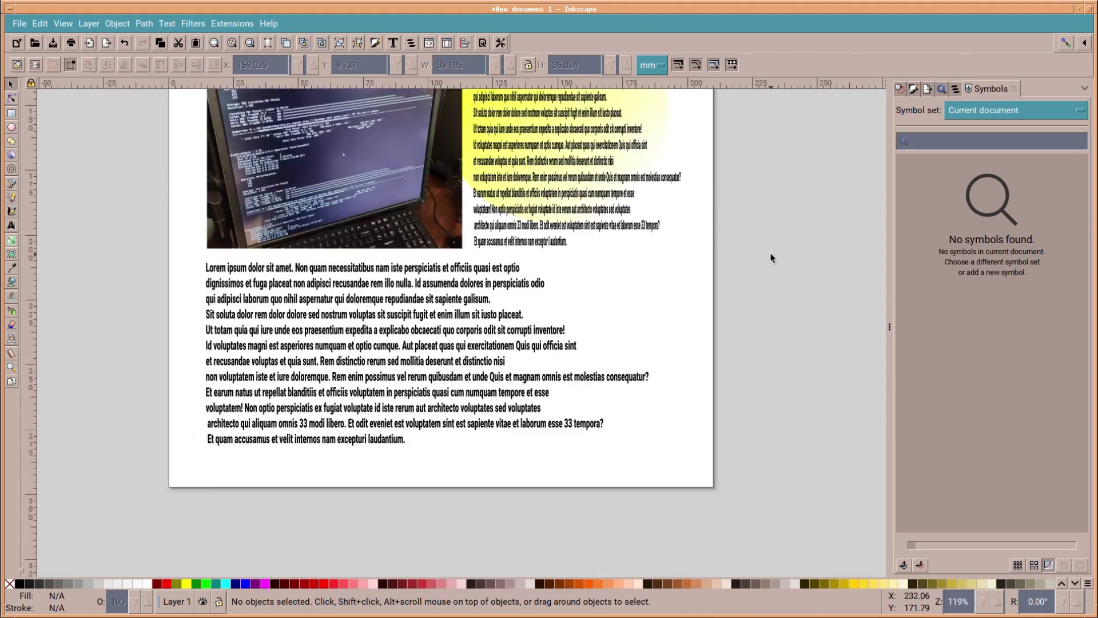
scroll(769, 251, up, 10)
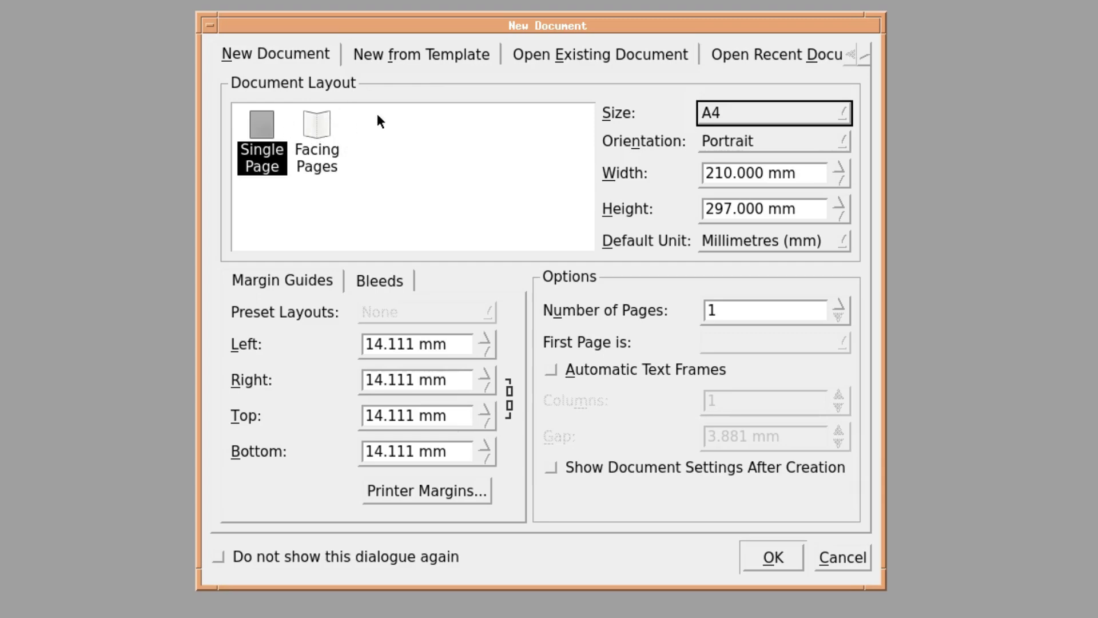
Switch to New from Template and browse the Books, Brochures and Business Cards templates
click(377, 57)
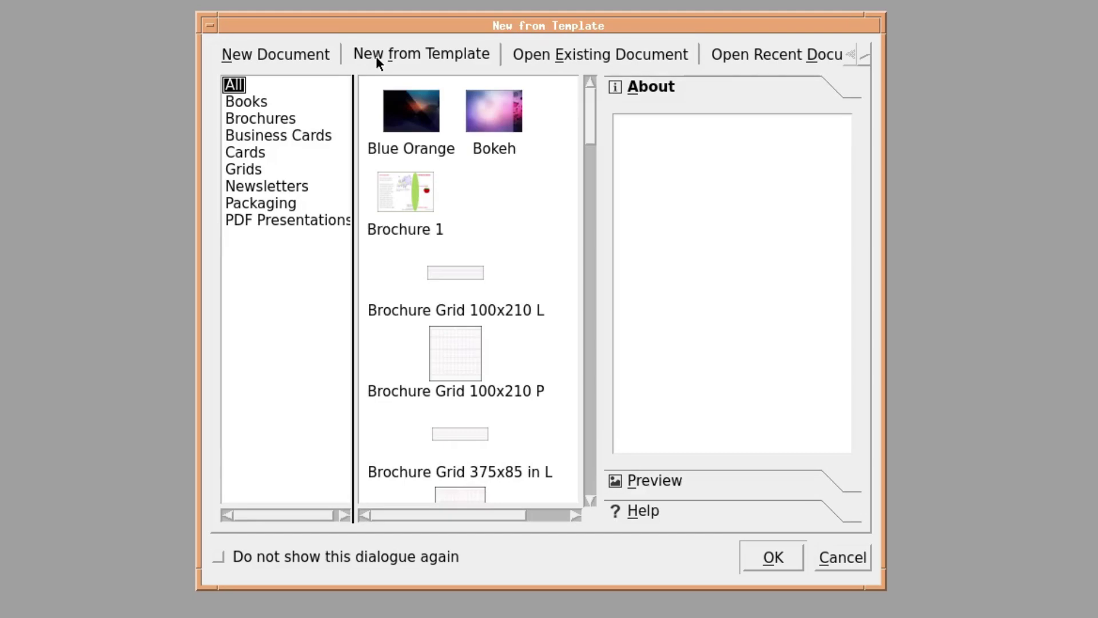
click(250, 103)
click(252, 120)
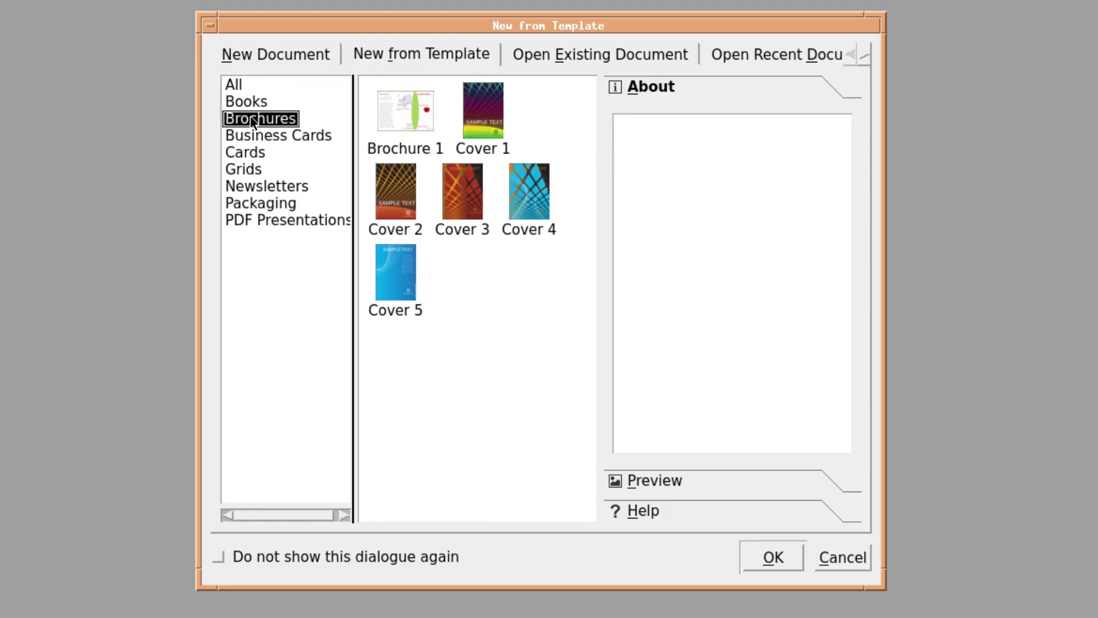
click(251, 137)
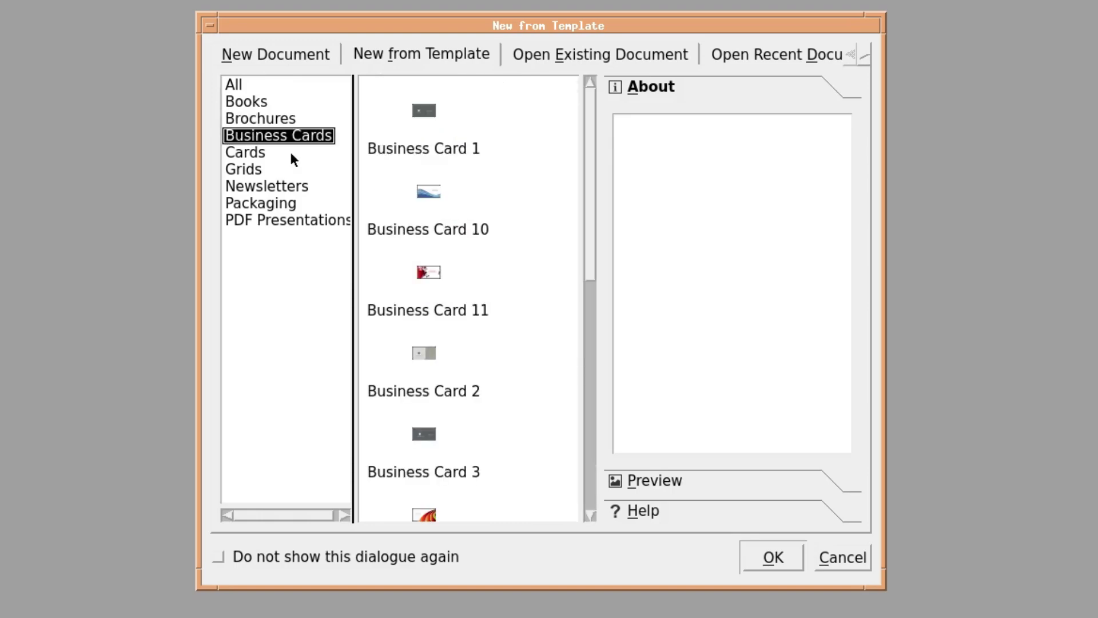
click(583, 212)
scroll(589, 302, down, 5)
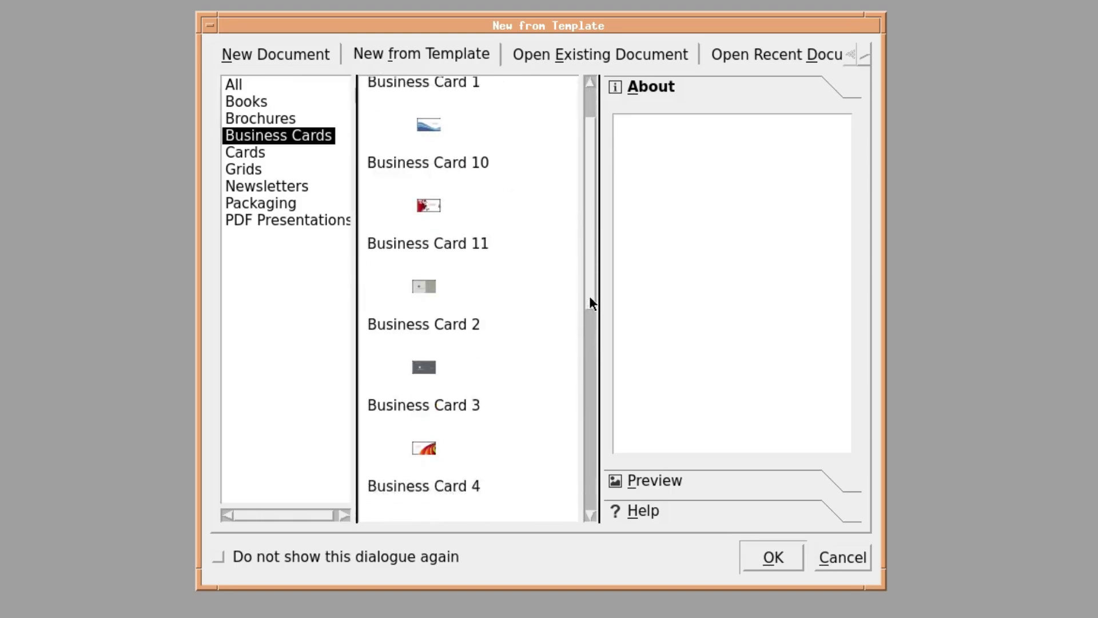
scroll(579, 309, up, 5)
Browse the Cards, Grids, Packaging and PDF Presentations categories, ending on Newsletters
click(257, 153)
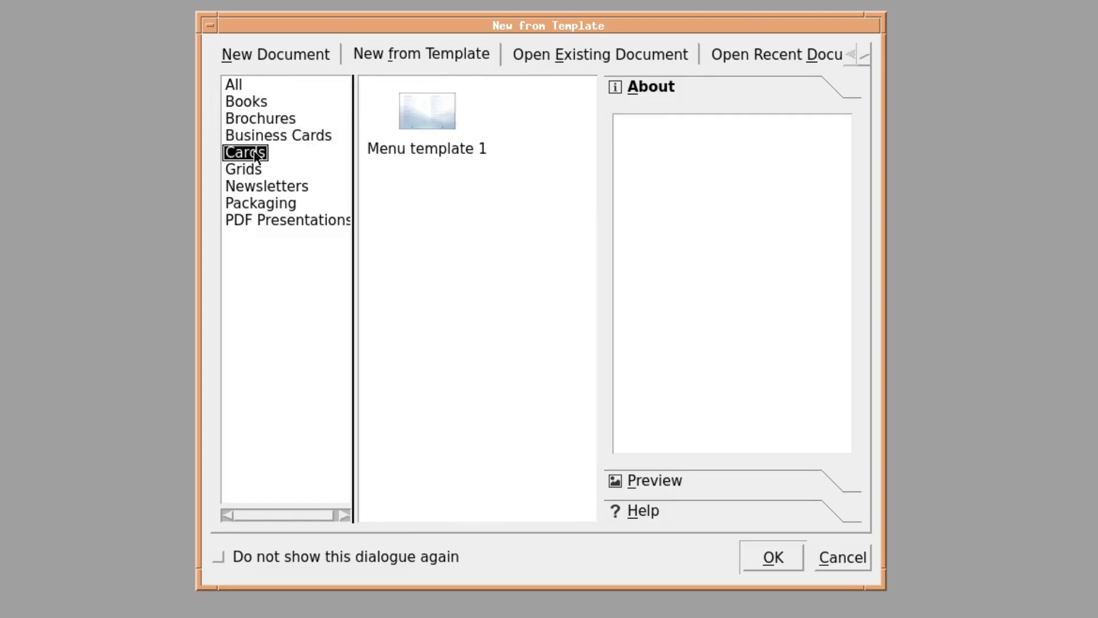
click(247, 173)
click(255, 188)
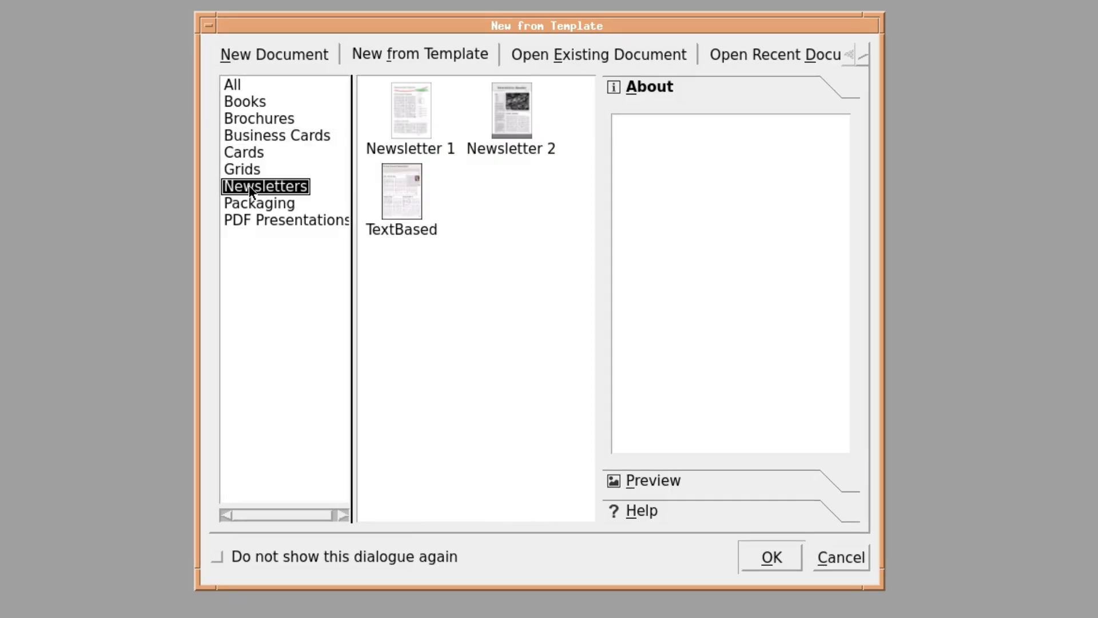
click(257, 204)
click(265, 220)
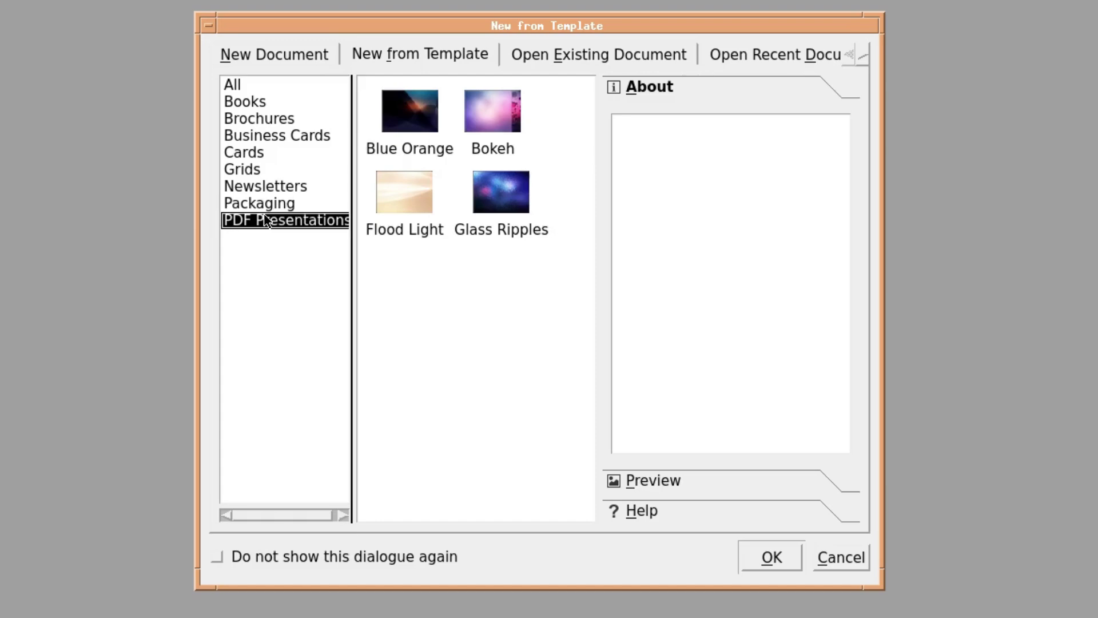
click(256, 187)
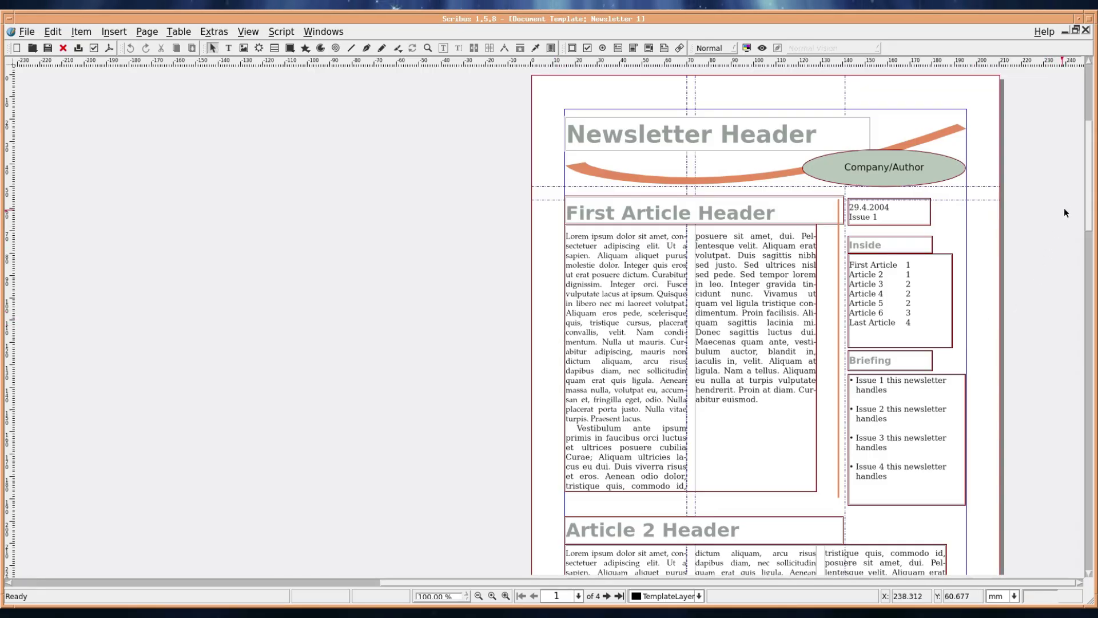
Scroll through the new Newsletter 1 document to its last page
drag(1090, 165, 1011, 165)
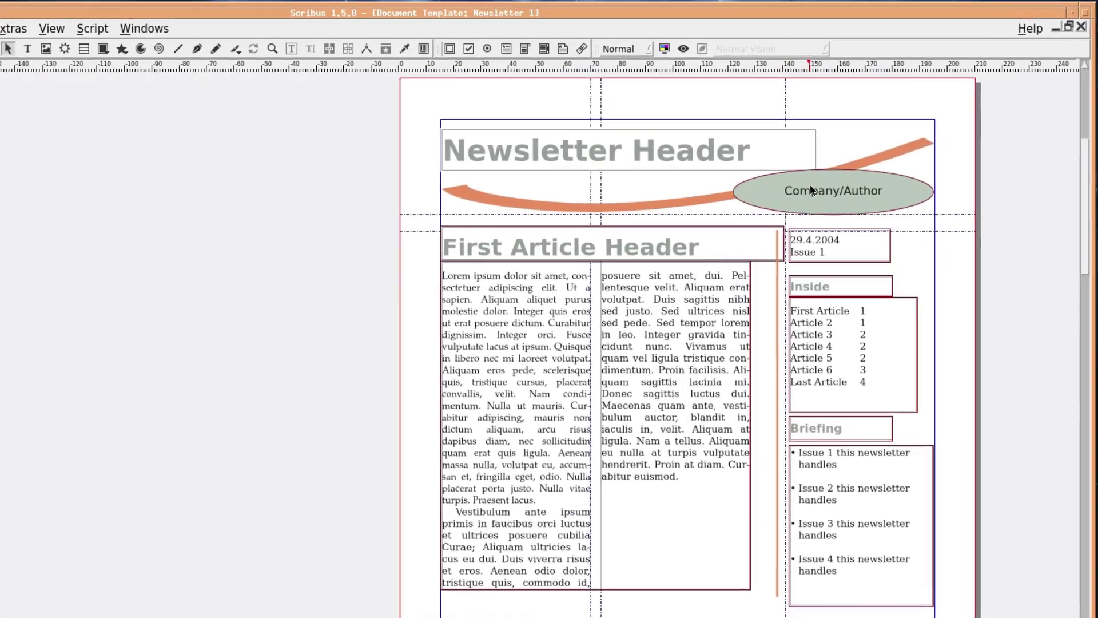
Replace the Company/Author placeholder with the author's name
click(868, 164)
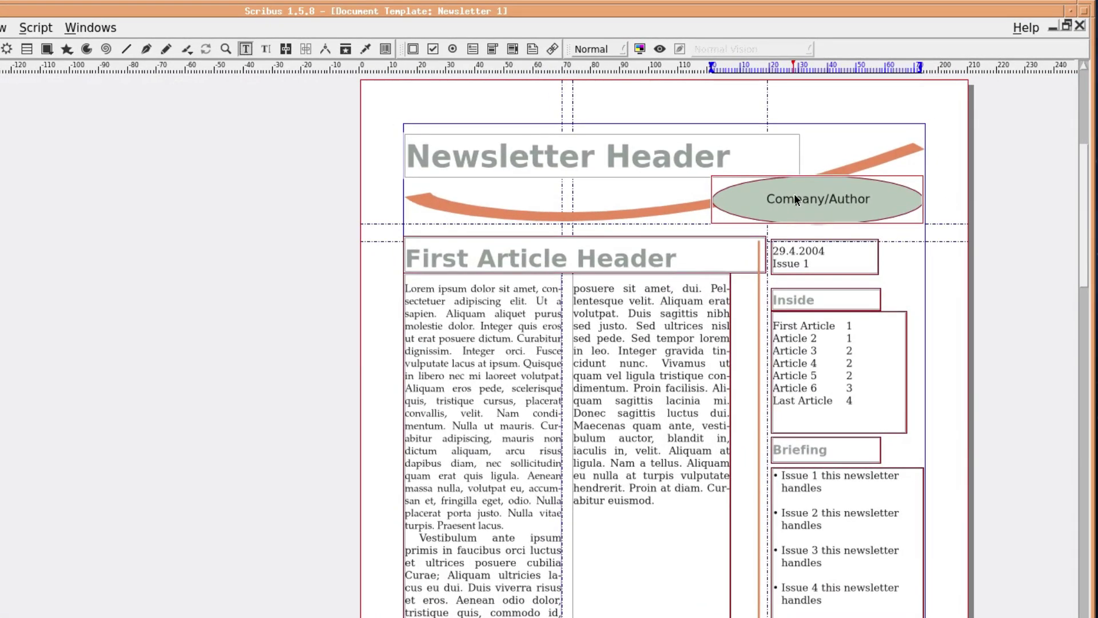
double_click(796, 200)
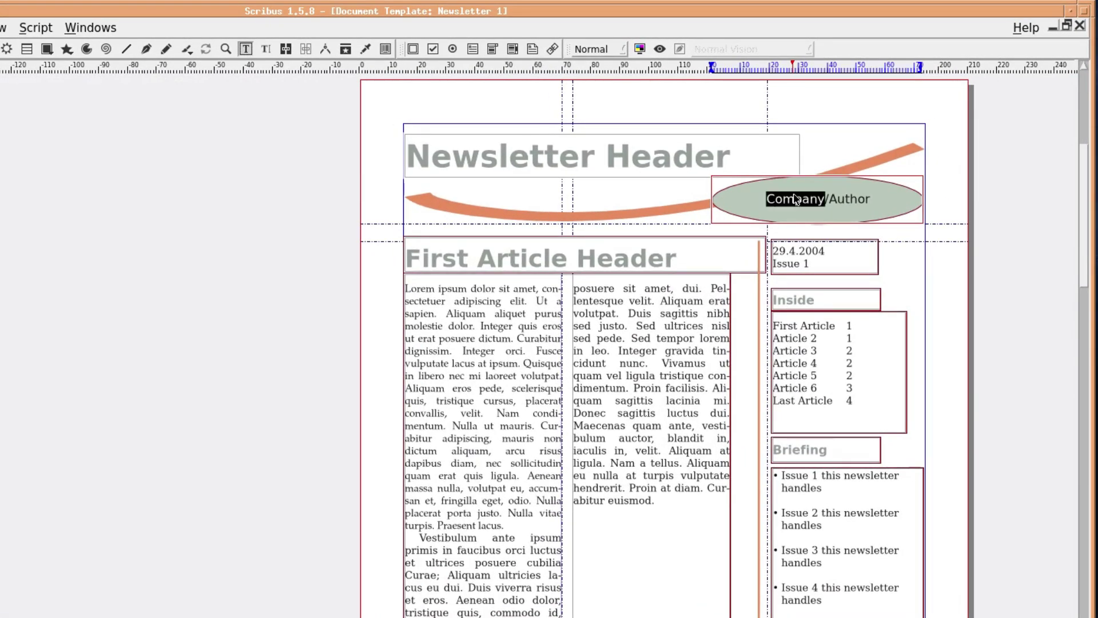
key(Delete)
key(Delete)
key(Delete)
key(Delete)
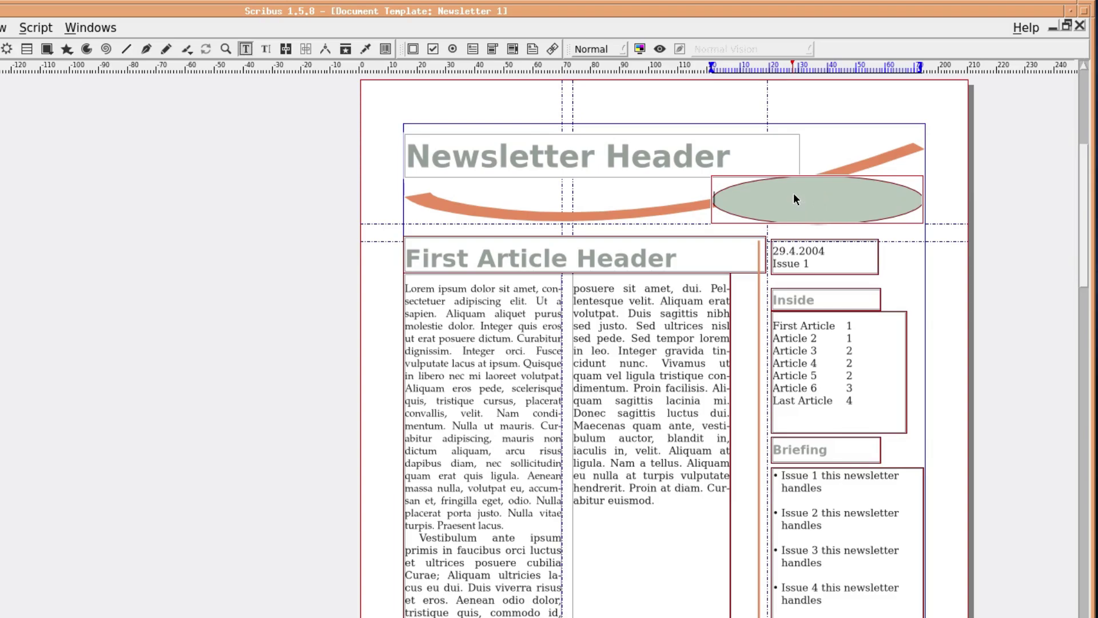
text(RoboNuggie)
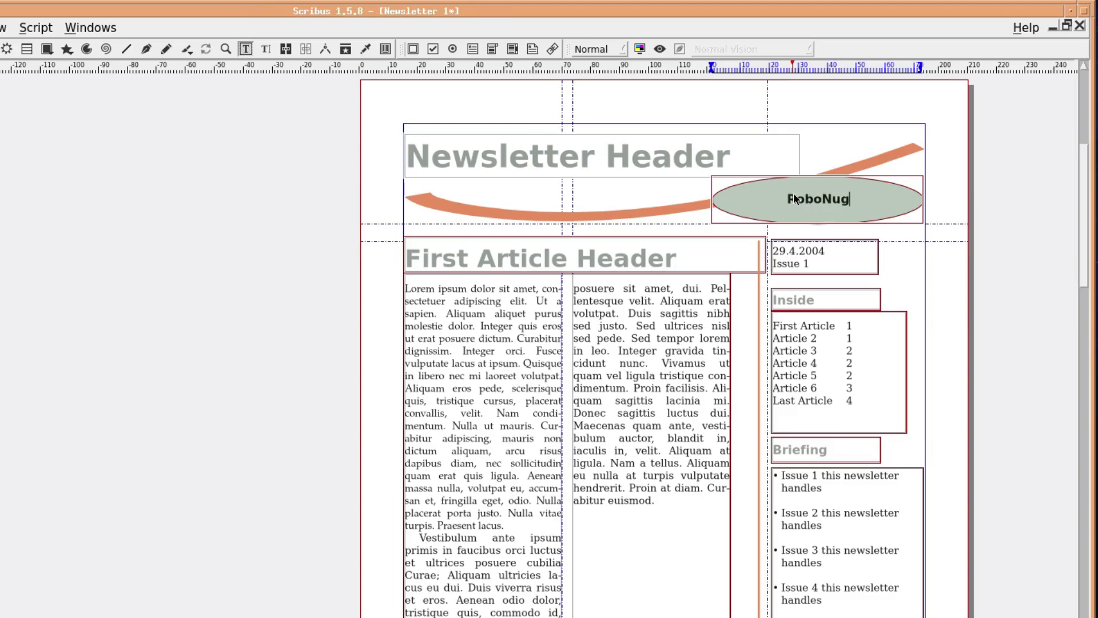
Change the 'Newsletter Header' masthead to 'FreeBSD User'
double_click(564, 156)
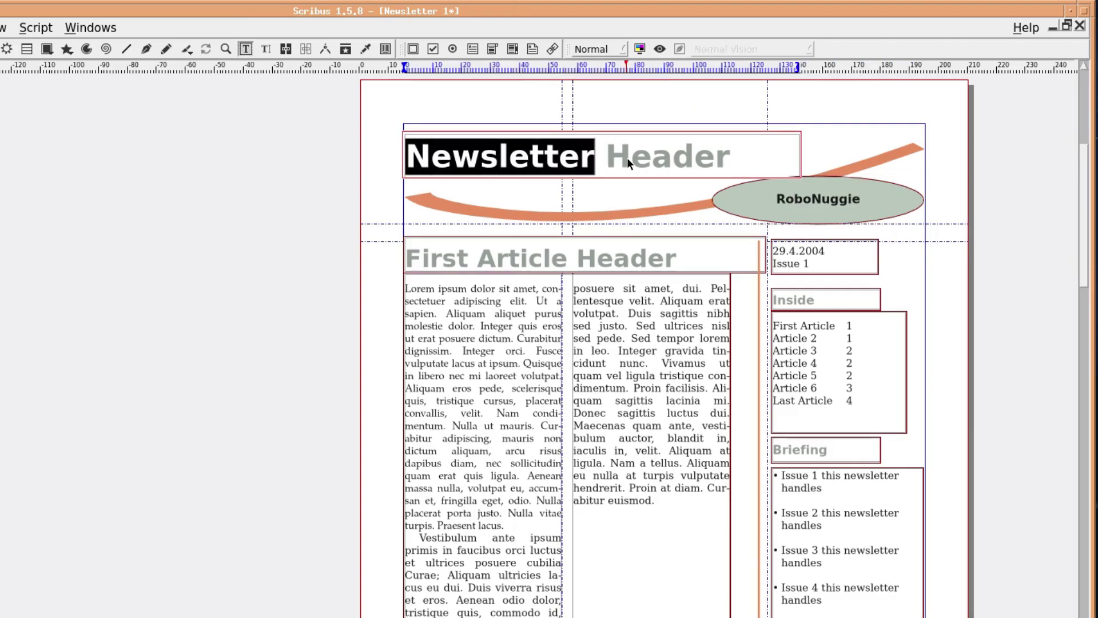
key(Delete)
key(Delete)
key(Delete)
key(Delete)
key(Delete)
key(Delete)
key(Delete)
key(Delete)
key(Delete)
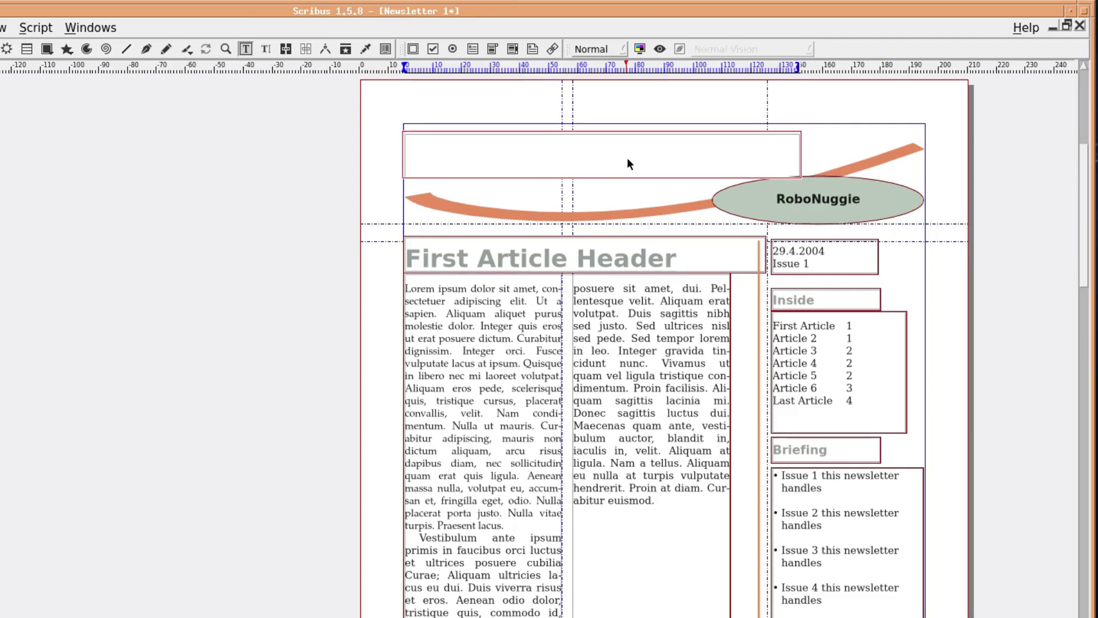
text(FreeBSD)
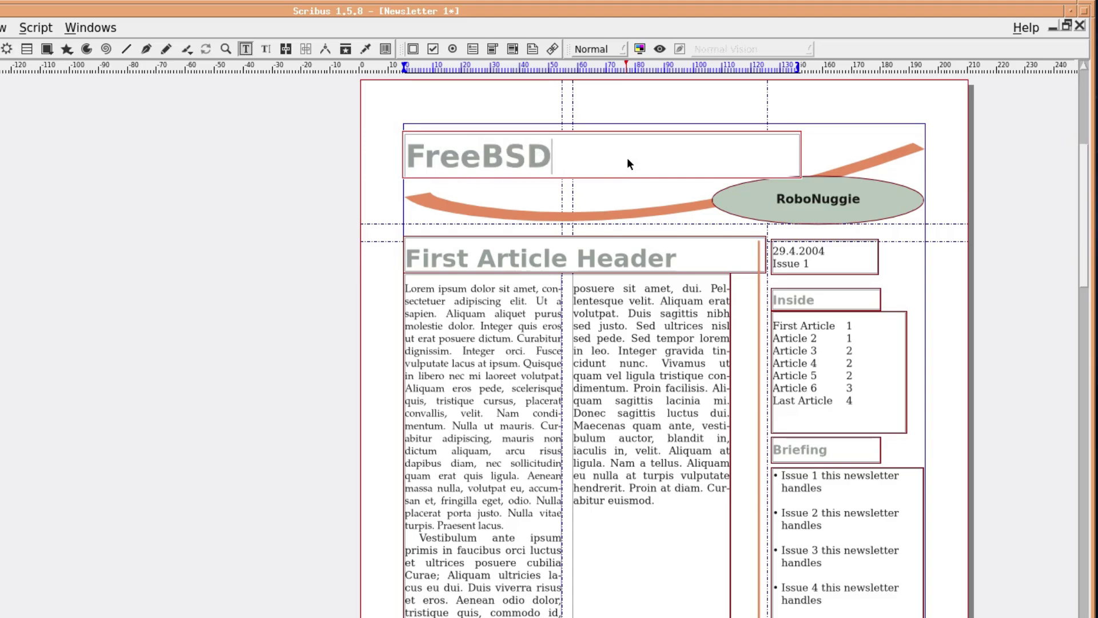
text( User)
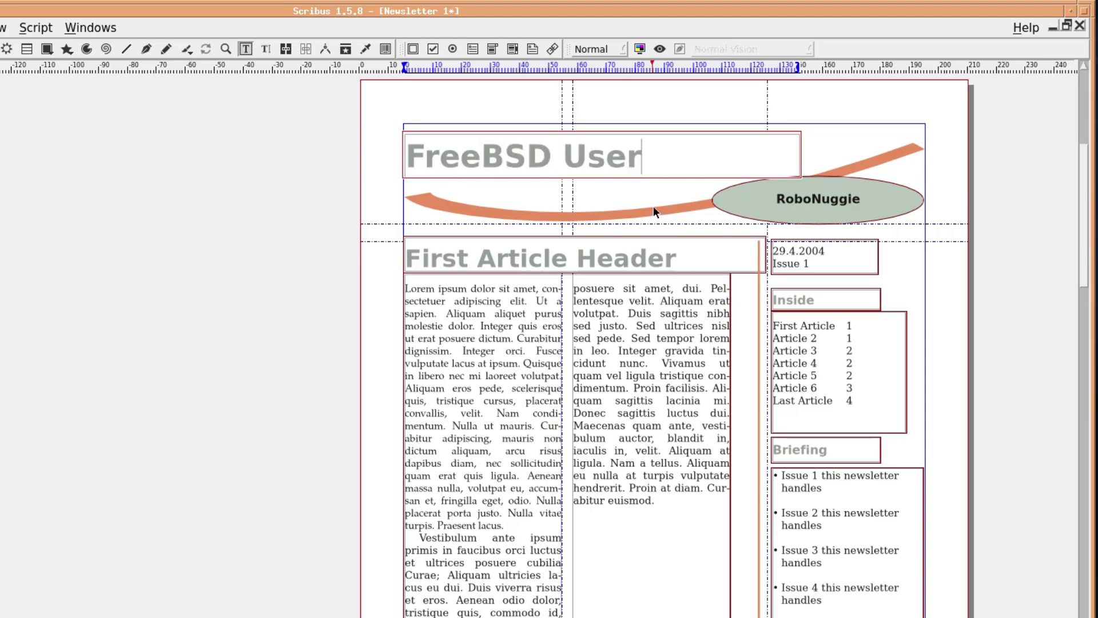
click(575, 193)
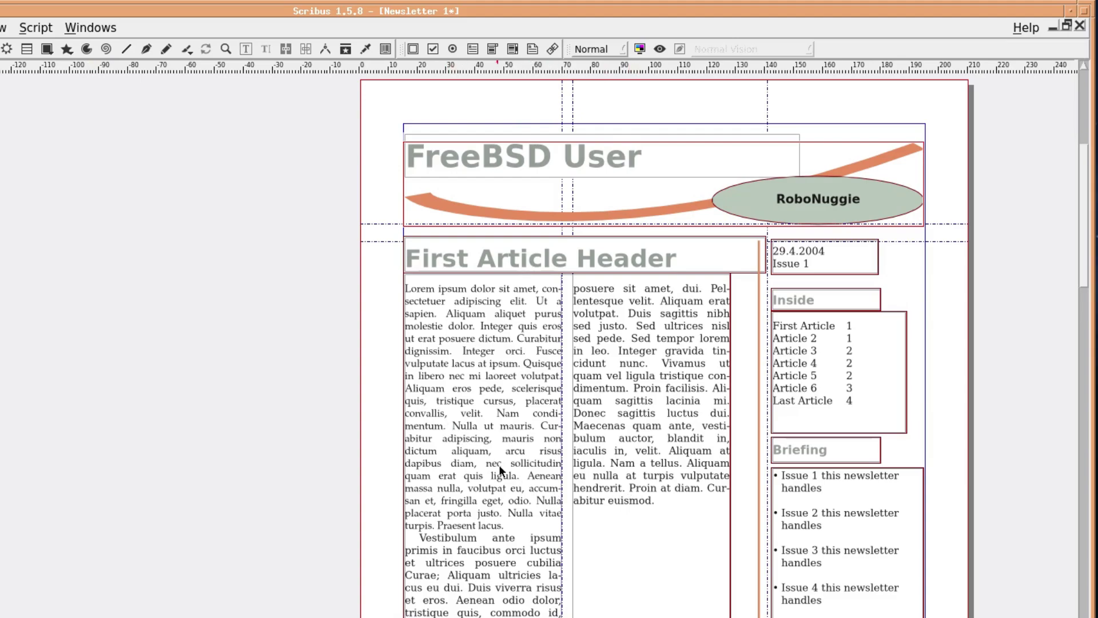
Clear the First Article text and type some gibberish test text
click(547, 588)
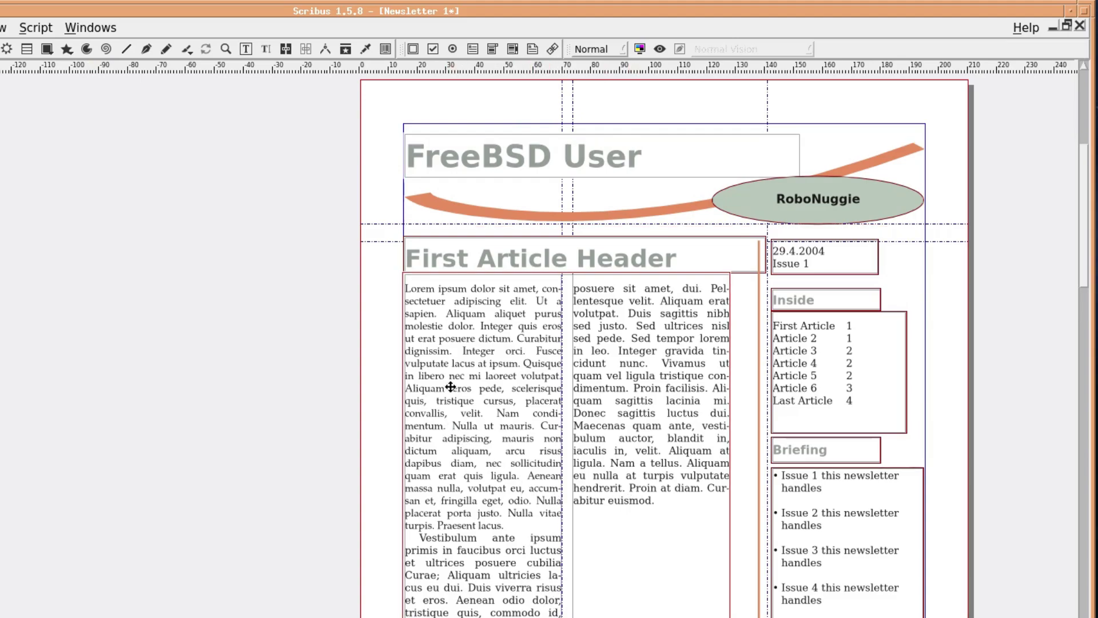
double_click(412, 291)
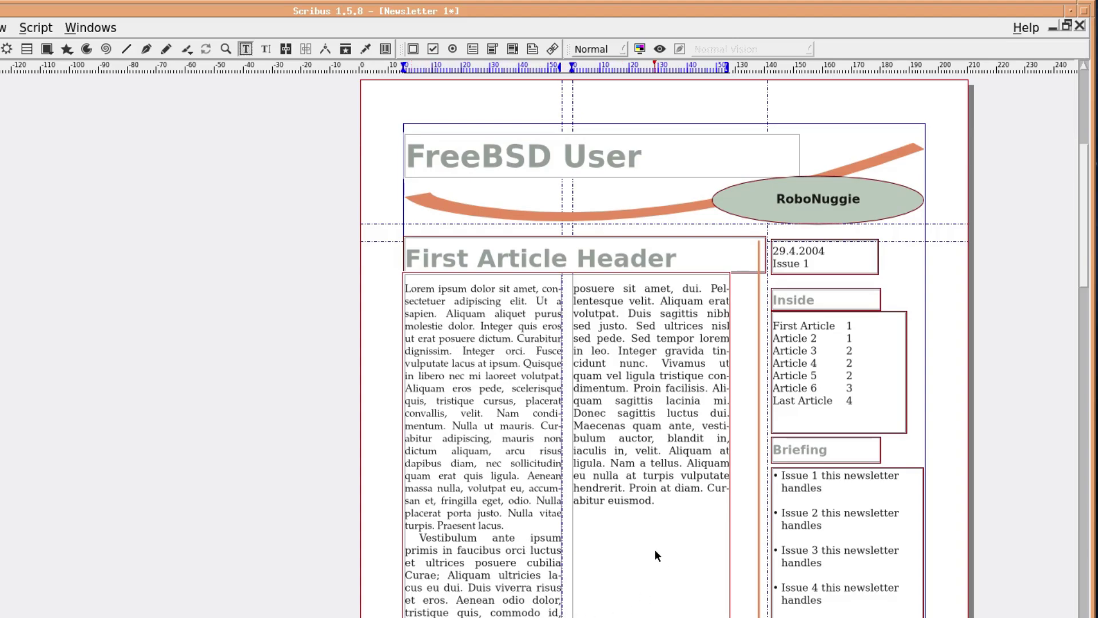
key(ctrl+a)
key(Delete)
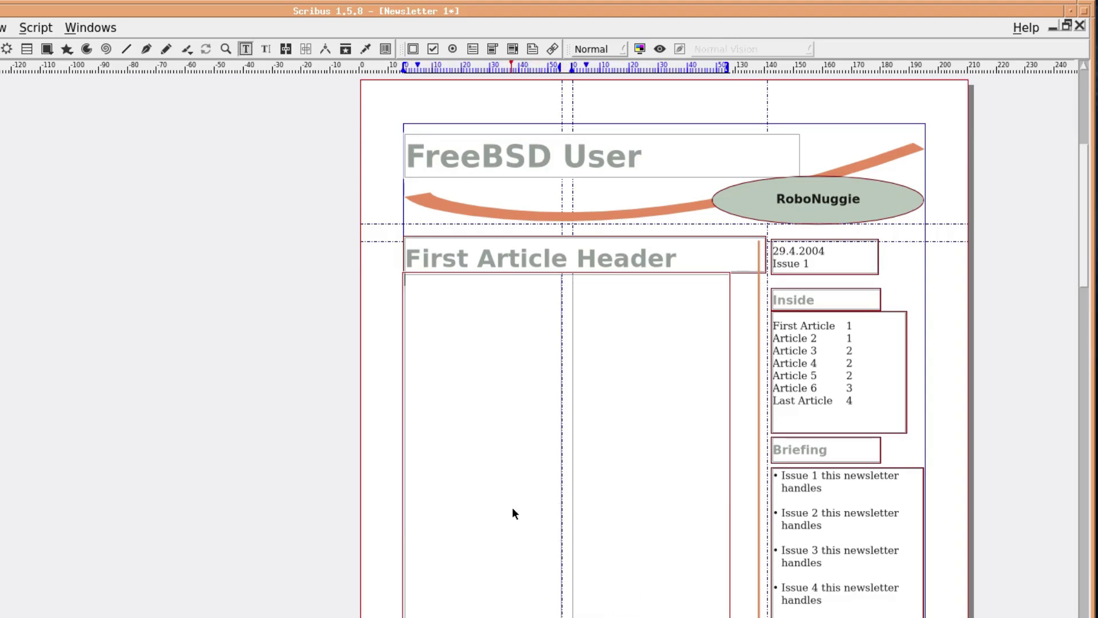
text(uyiuy hjk)
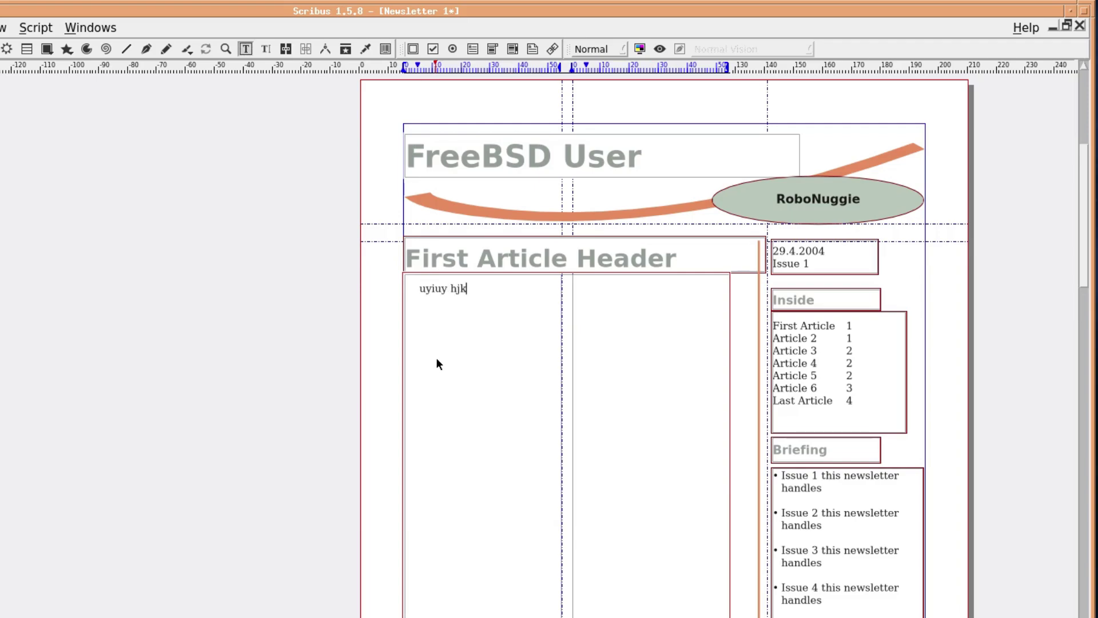
text(h kghjk ghjkghj kghjkg hkghjk ghjk)
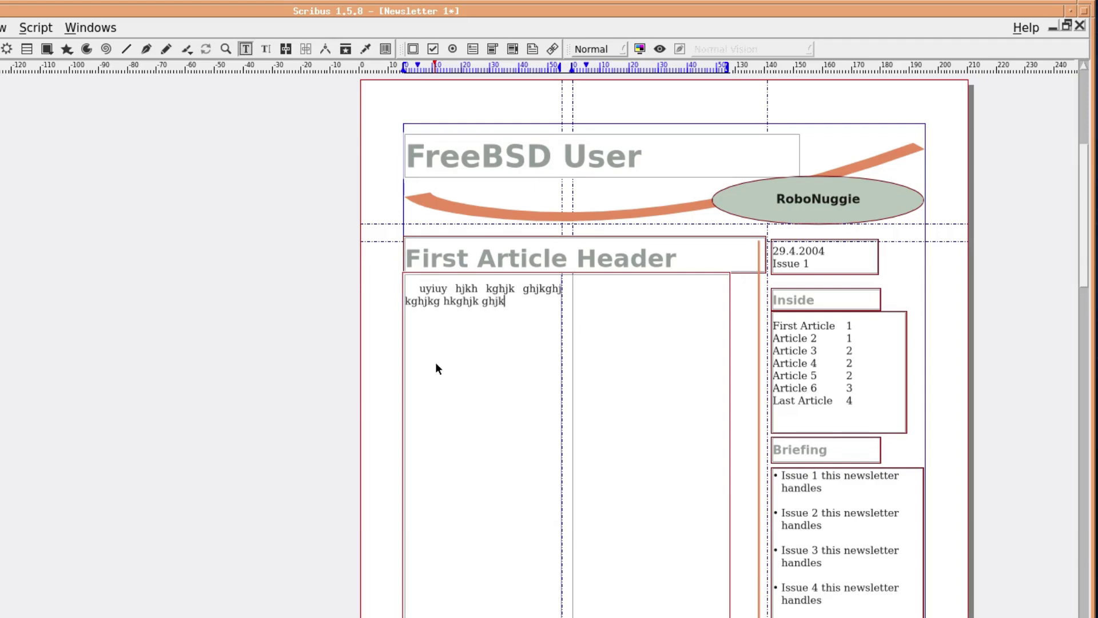
text(gh kghjkghjkgh)
Select all of the Article 2 lorem ipsum body text
scroll(481, 592, down, 3)
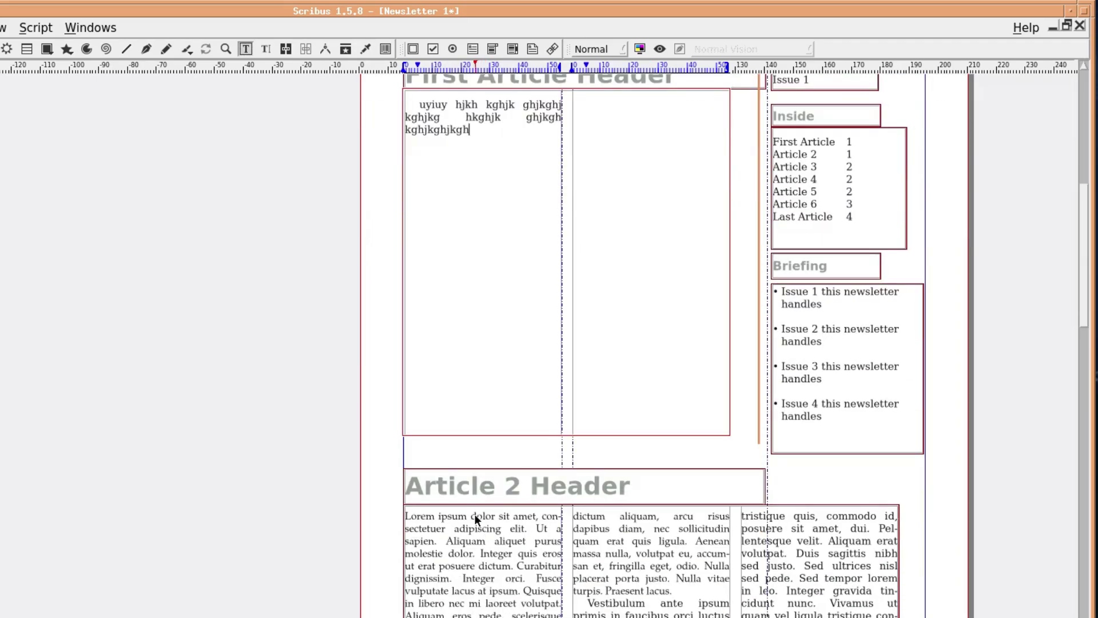
drag(402, 516, 892, 617)
key(ctrl+c)
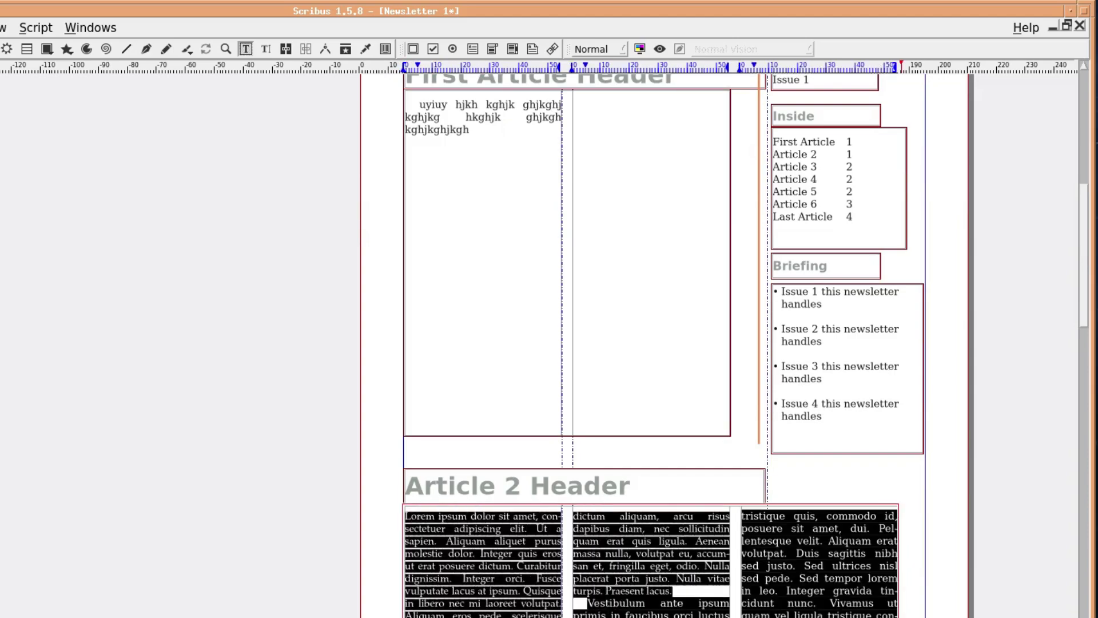
scroll(771, 572, up, 3)
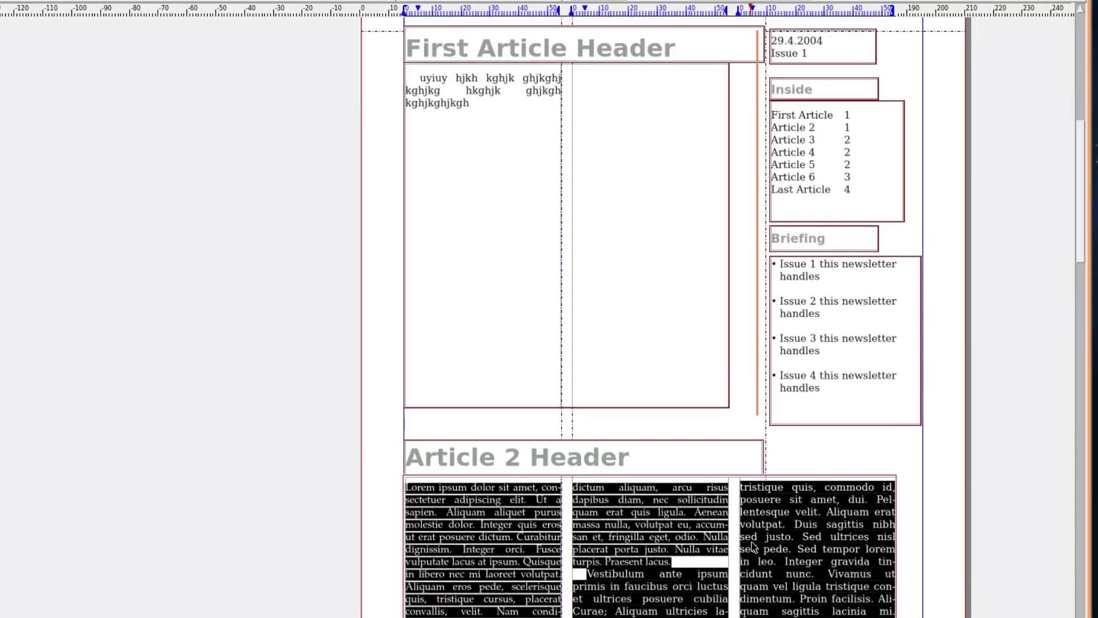
scroll(753, 547, down, 3)
scroll(751, 546, down, 1)
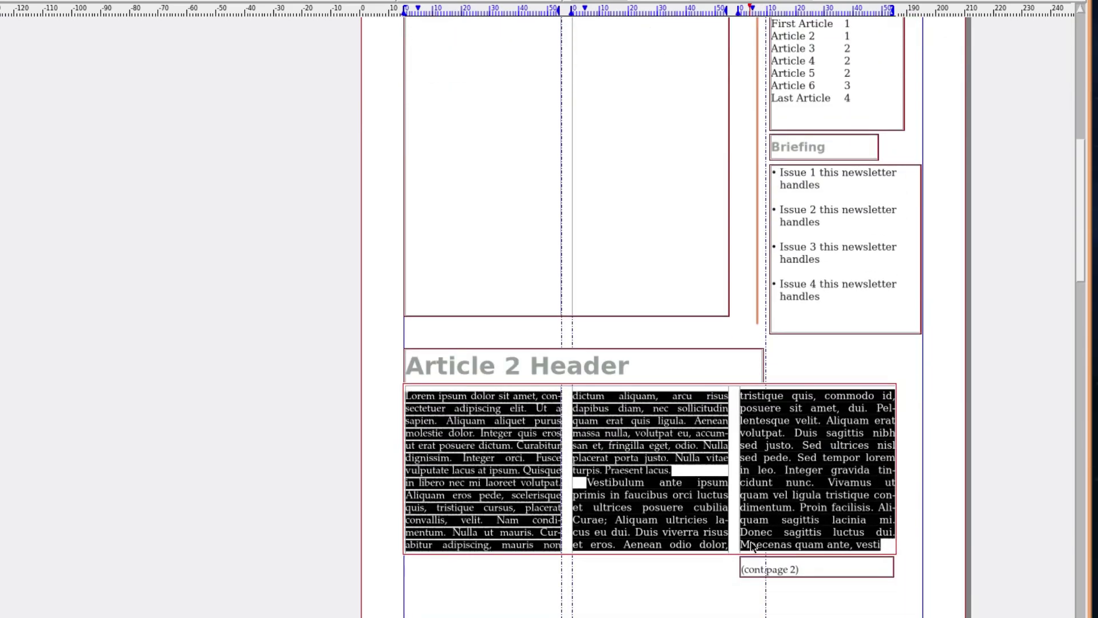
Erase the First Article text and paste in the copied lorem ipsum text
click(487, 216)
scroll(486, 229, up, 3)
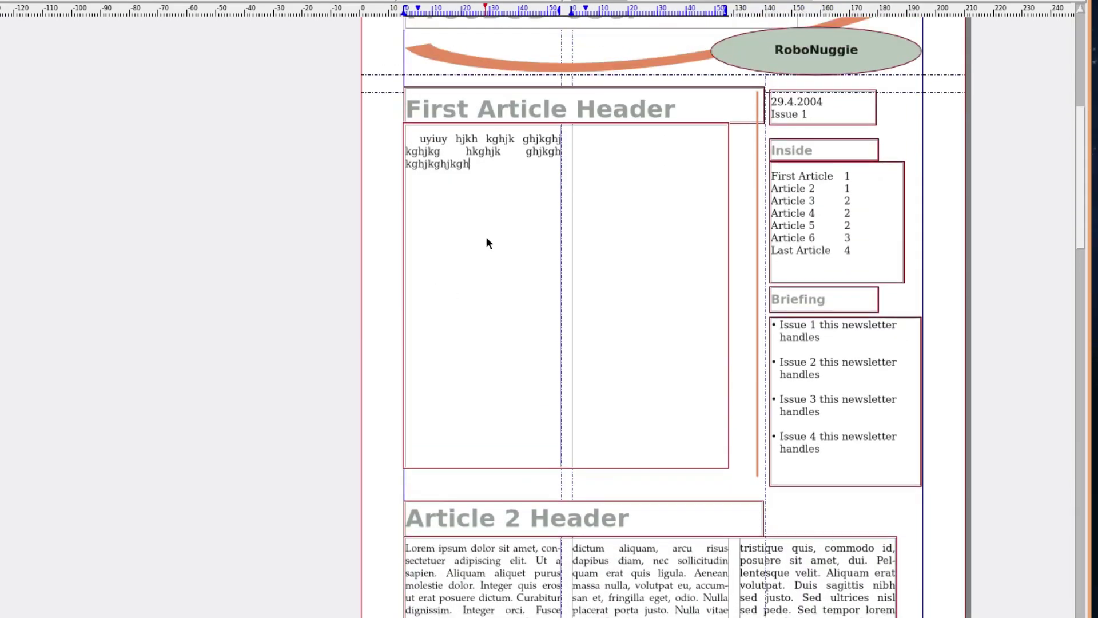
key(BackSpace)
key(BackSpace)
key(BackSpace)
key(BackSpace)
key(BackSpace)
key(BackSpace)
key(BackSpace)
key(BackSpace)
key(BackSpace)
key(BackSpace)
key(BackSpace)
key(BackSpace)
key(BackSpace)
key(BackSpace)
key(BackSpace)
key(BackSpace)
key(BackSpace)
key(BackSpace)
key(BackSpace)
key(BackSpace)
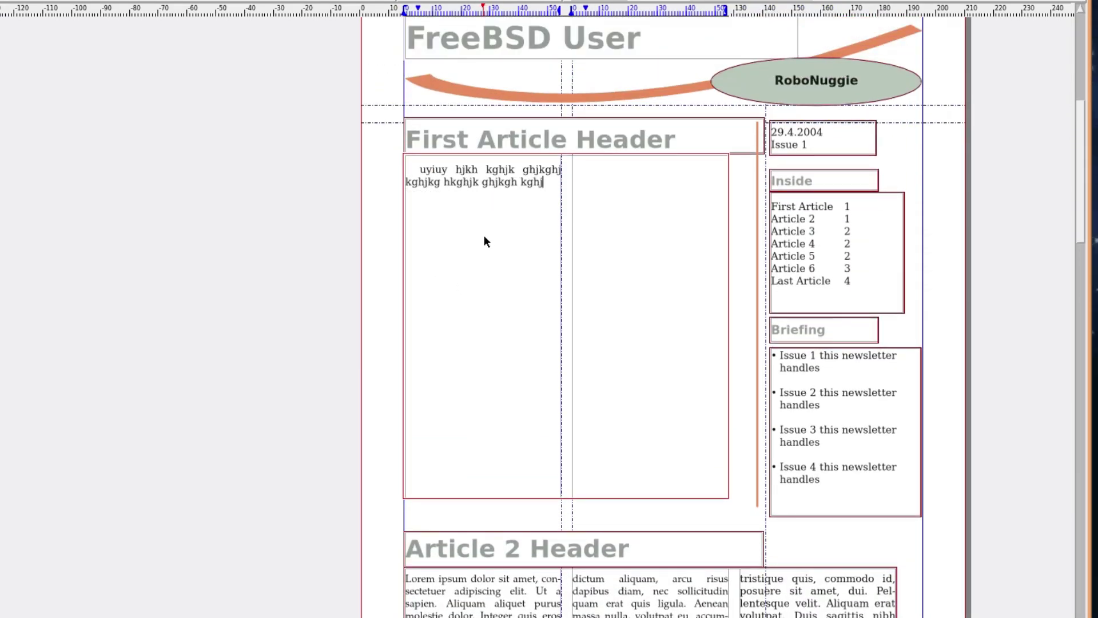
key(BackSpace)
key(BackSpace)
key(BackSpace)
key(BackSpace)
key(BackSpace)
key(BackSpace)
key(BackSpace)
key(BackSpace)
key(BackSpace)
key(BackSpace)
key(BackSpace)
key(BackSpace)
key(BackSpace)
key(BackSpace)
key(BackSpace)
key(BackSpace)
key(BackSpace)
key(BackSpace)
key(BackSpace)
key(BackSpace)
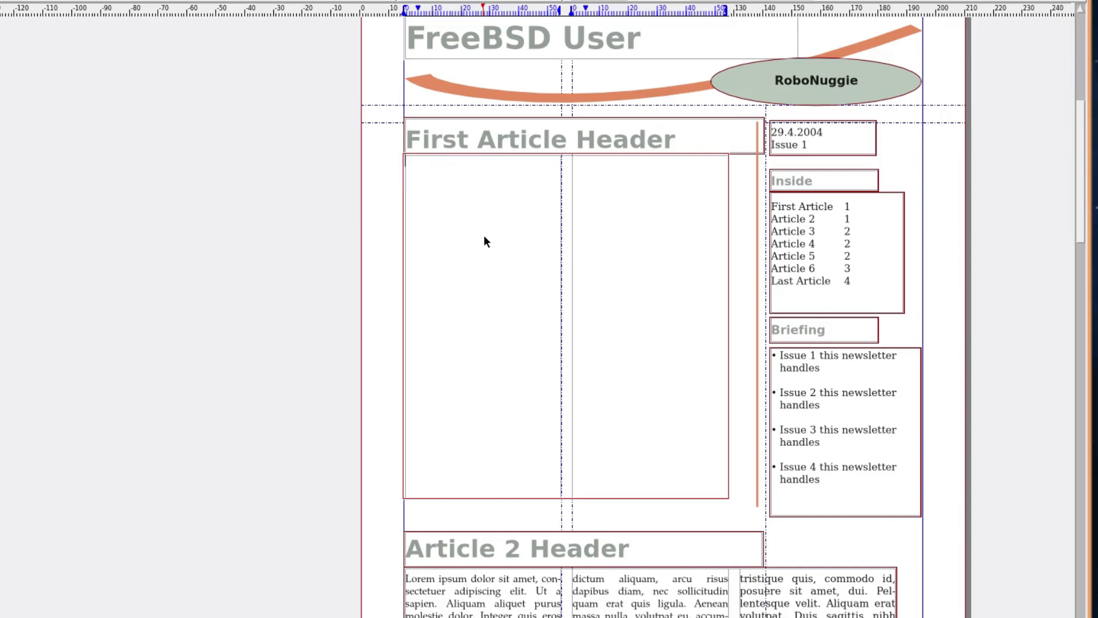
right_click(441, 181)
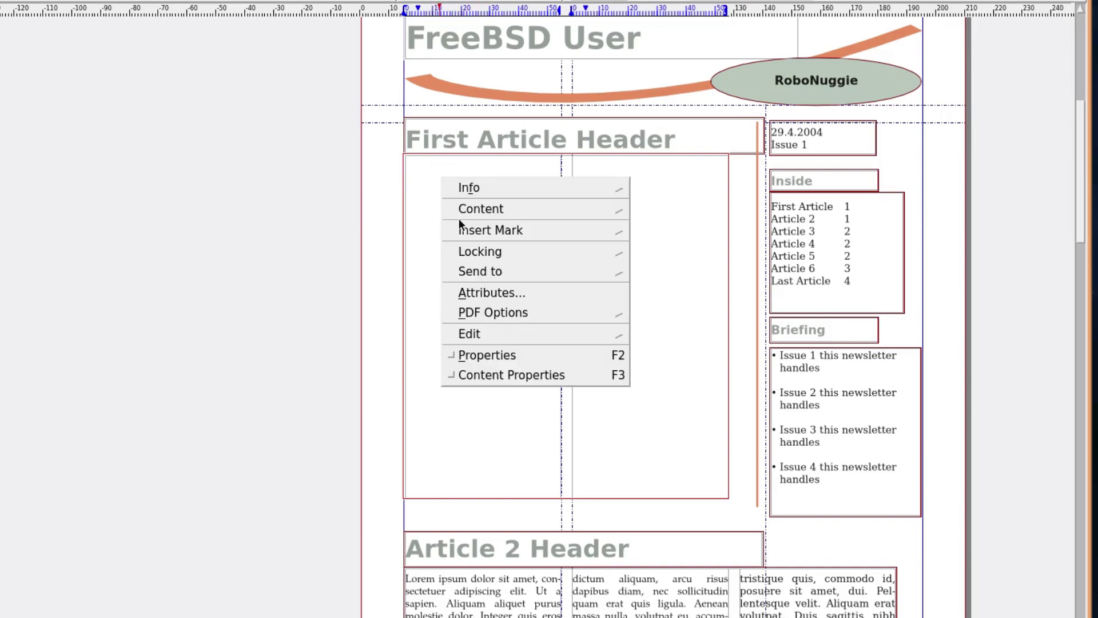
mouse_move(475, 334)
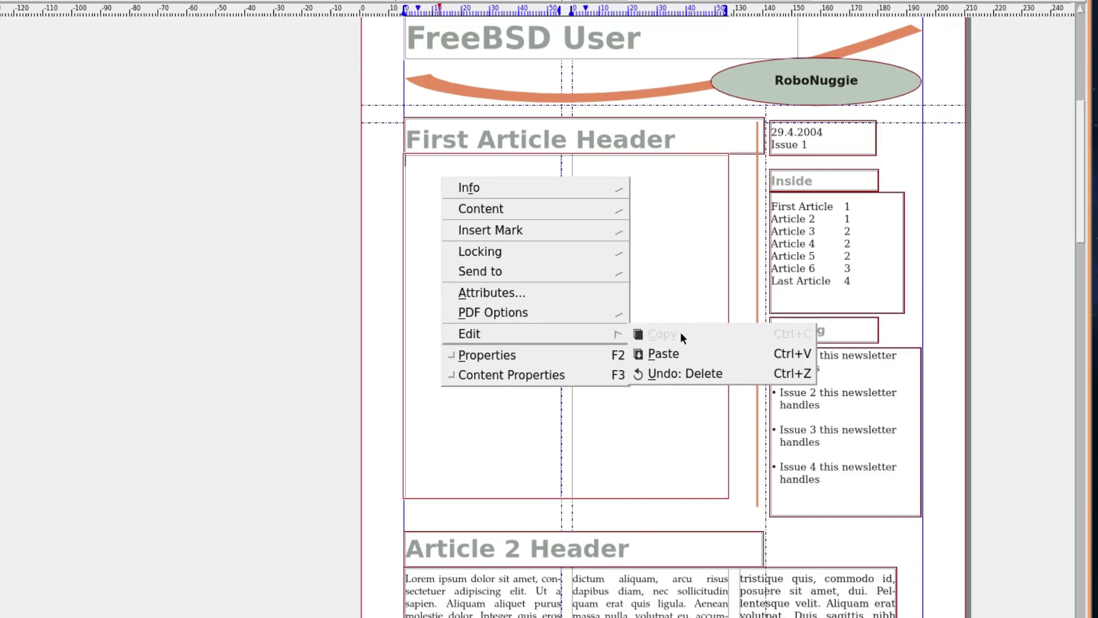
click(663, 354)
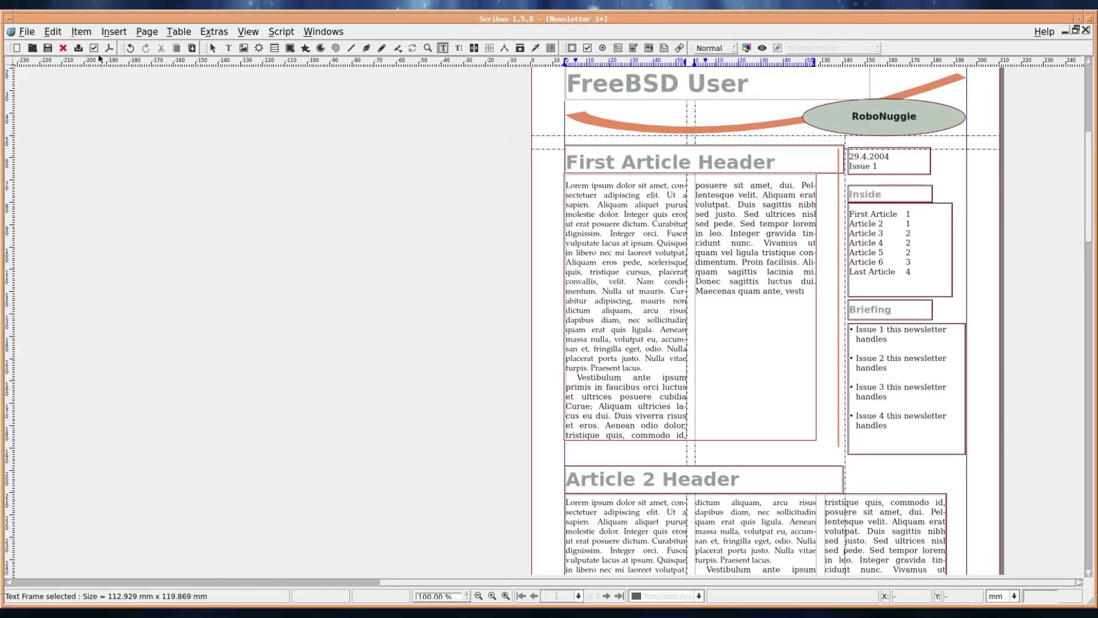
Close the newsletter, discarding its unsaved changes
click(27, 31)
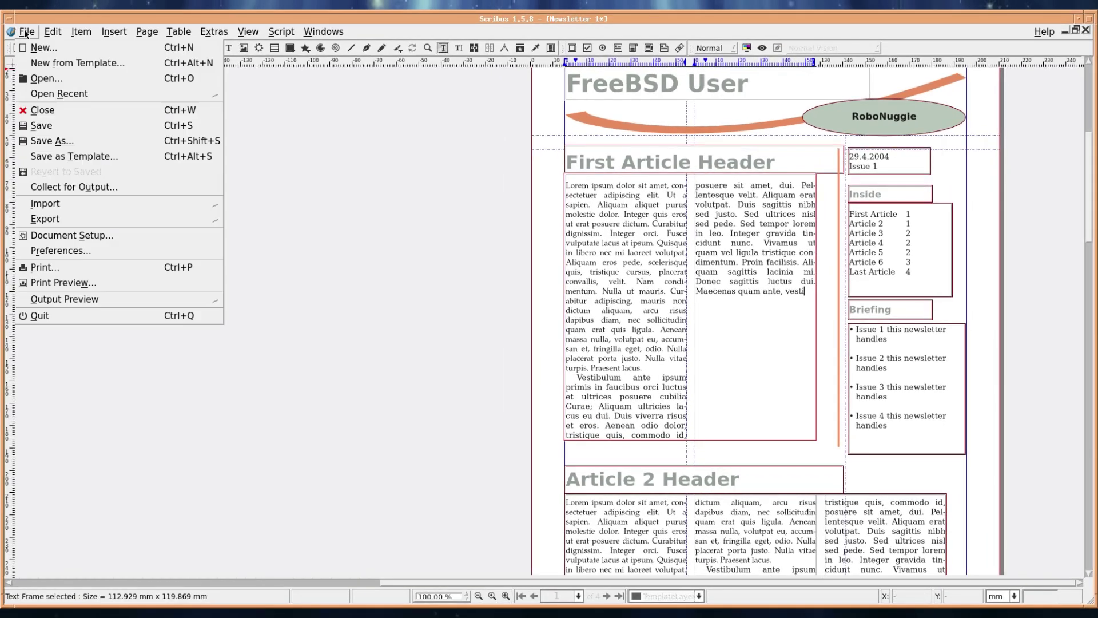
click(43, 110)
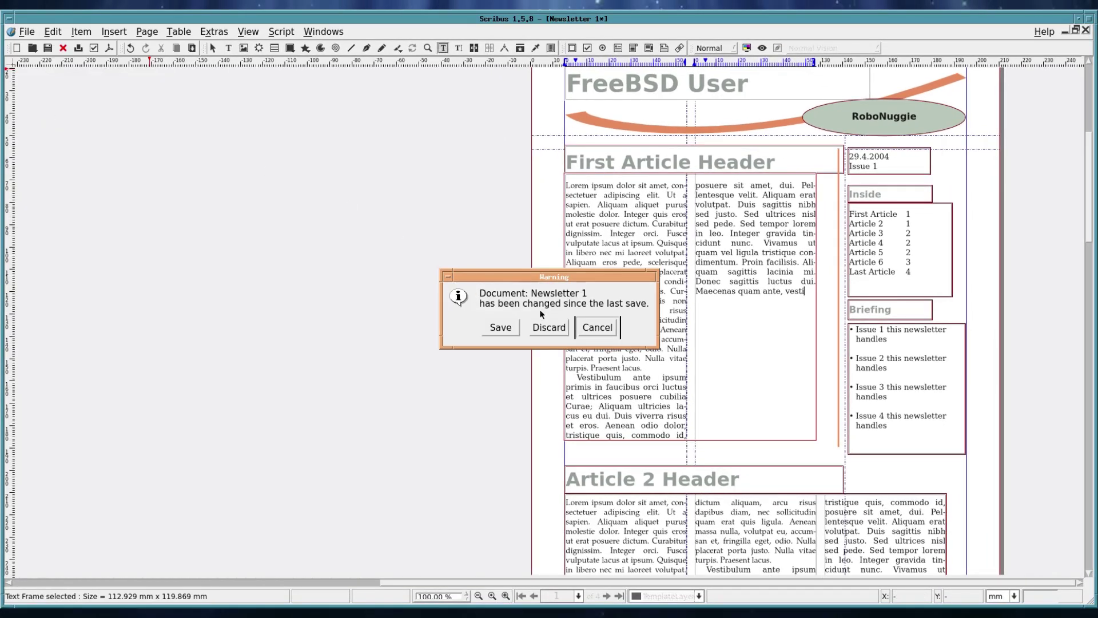
click(548, 324)
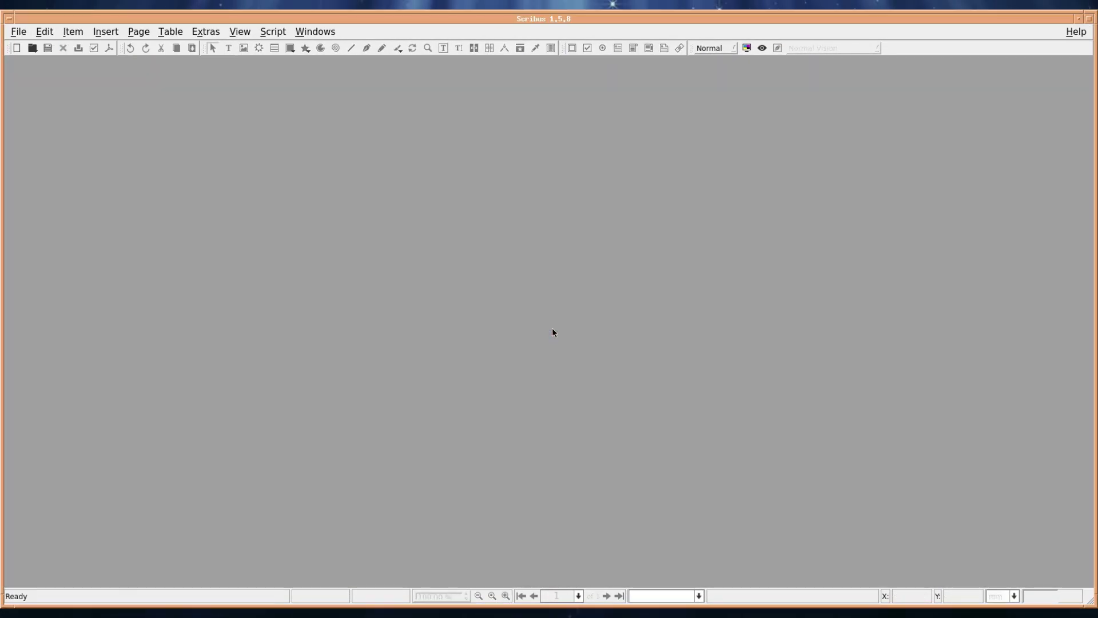
Create a new single-page A4 document
click(19, 31)
click(21, 46)
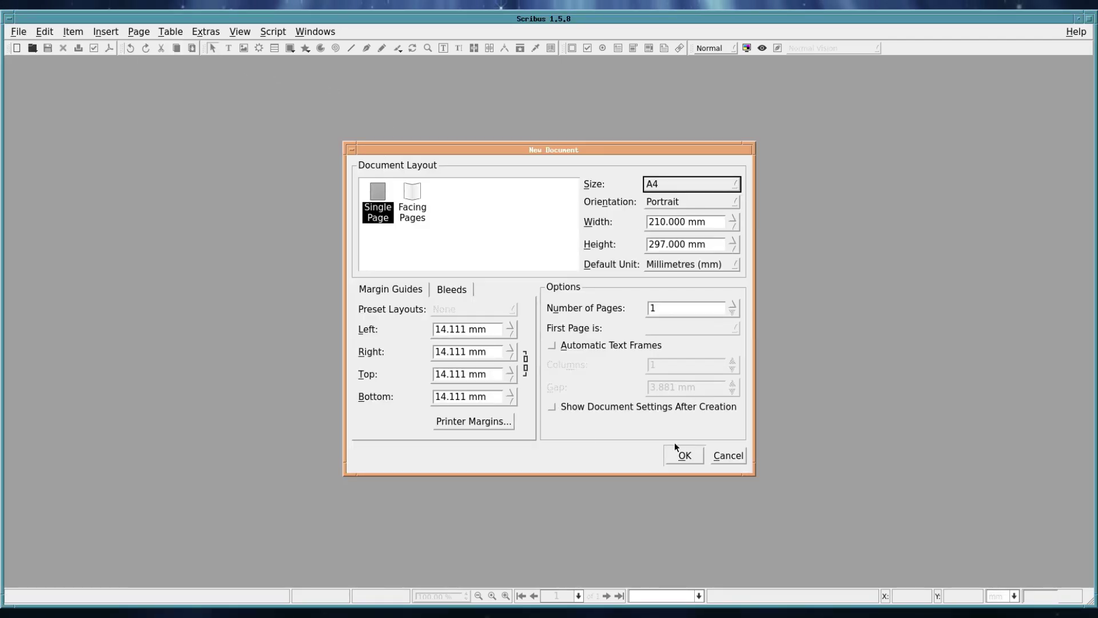
click(684, 454)
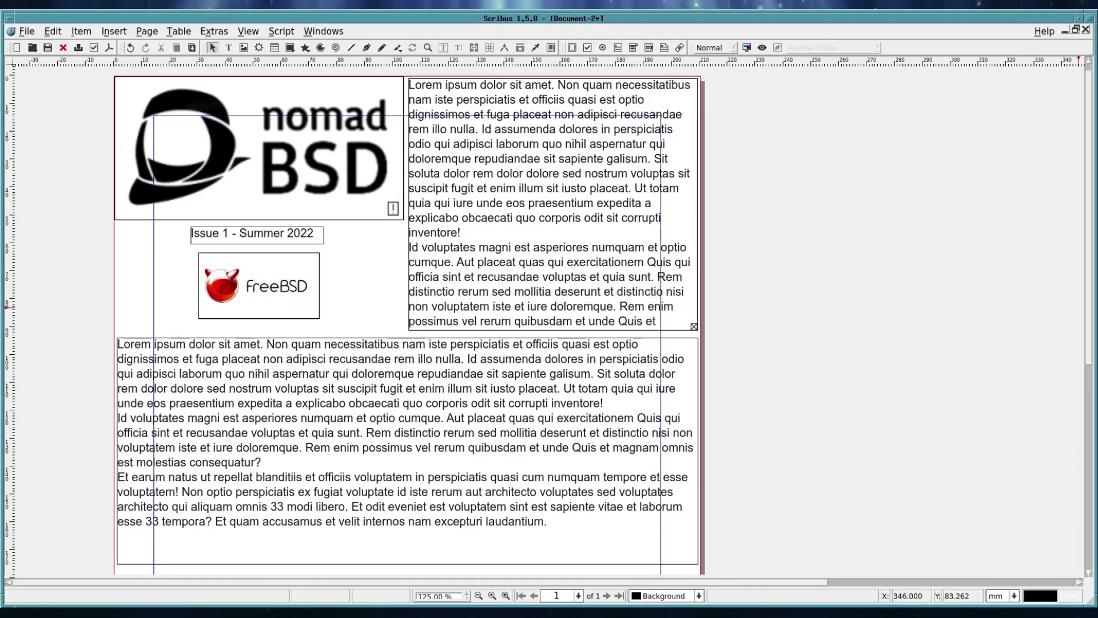
Draw an image frame below the upper text block
drag(1091, 315, 1073, 517)
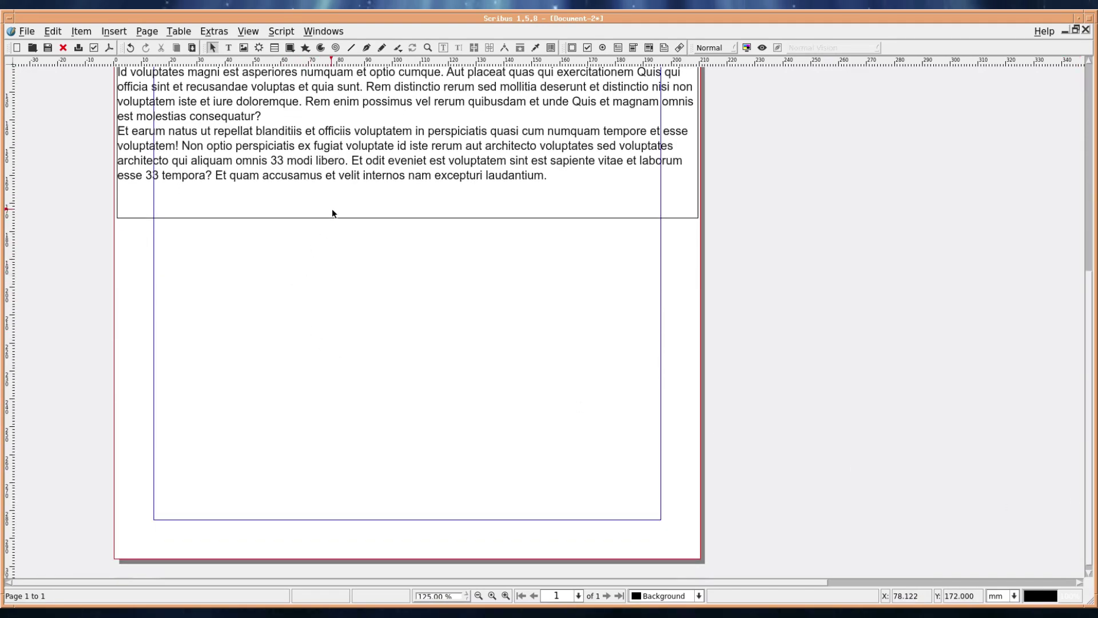
click(140, 158)
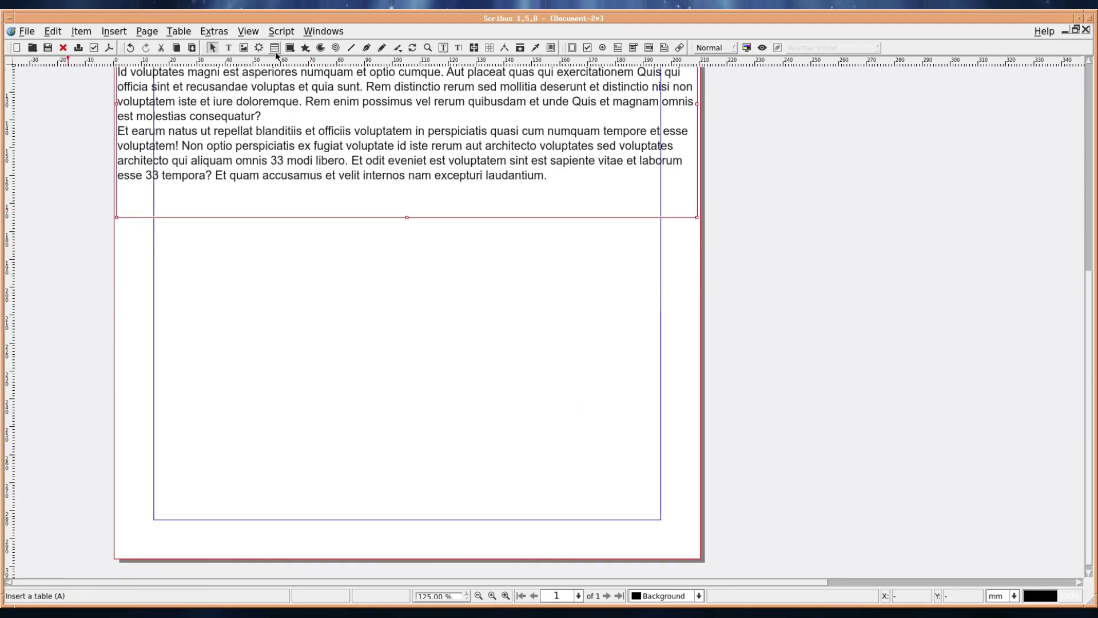
click(243, 48)
drag(293, 204, 559, 297)
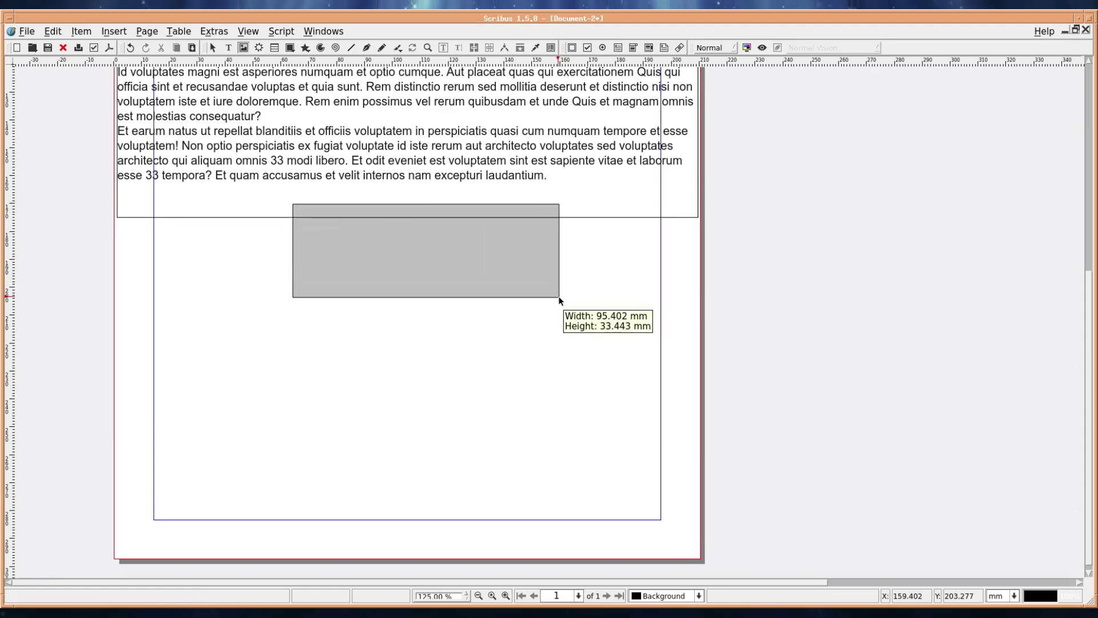
Load ghostbsd.png into the frame and adjust the image to fit the frame
double_click(426, 253)
click(480, 293)
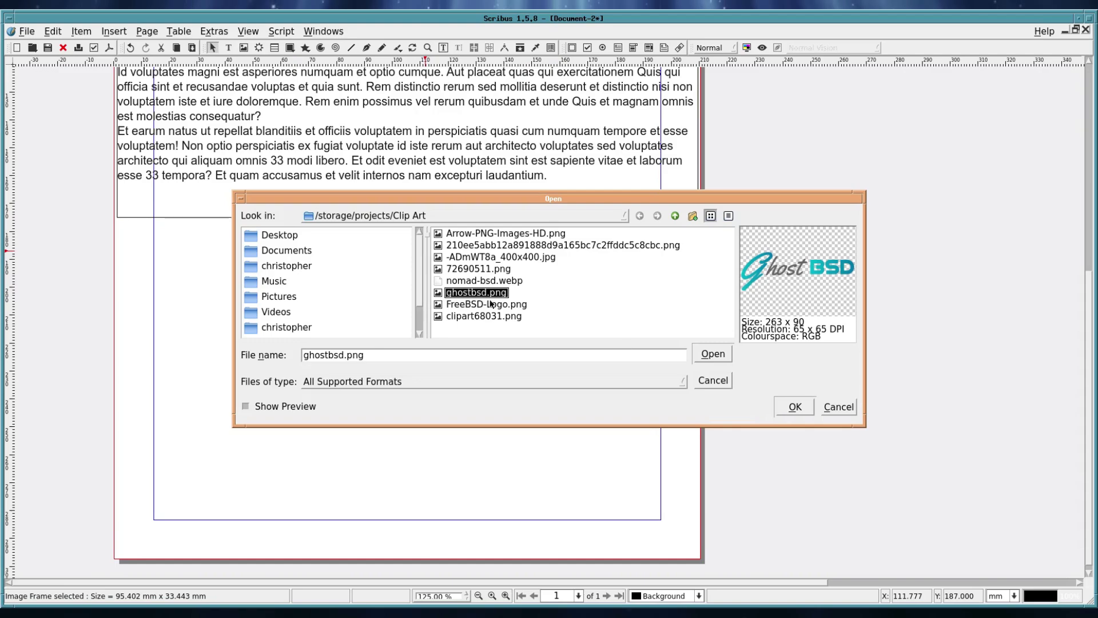
click(794, 406)
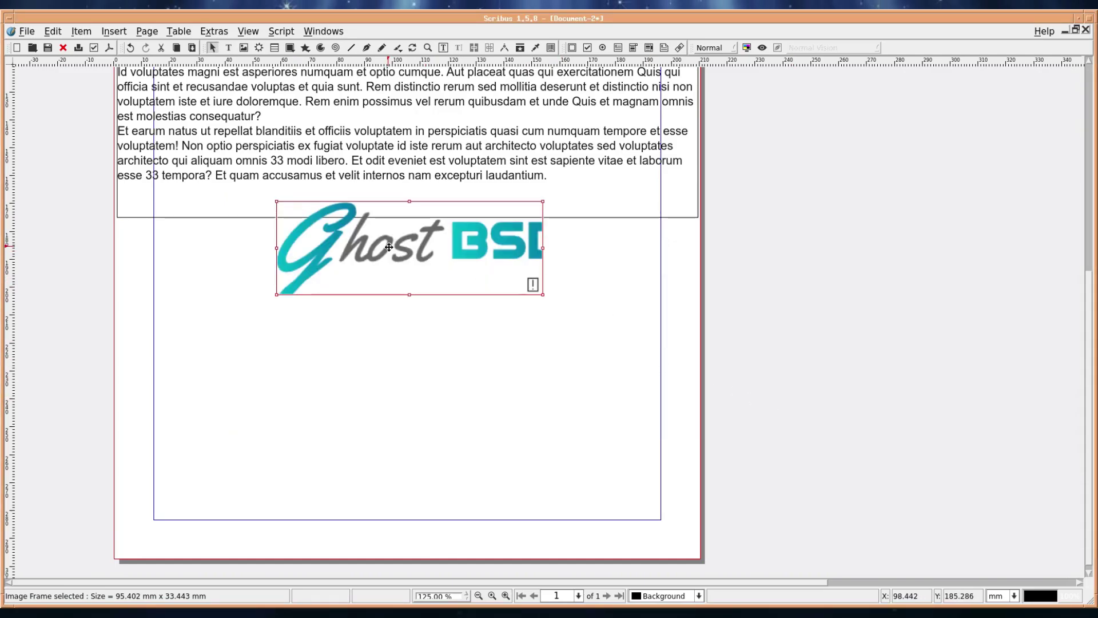
right_click(340, 252)
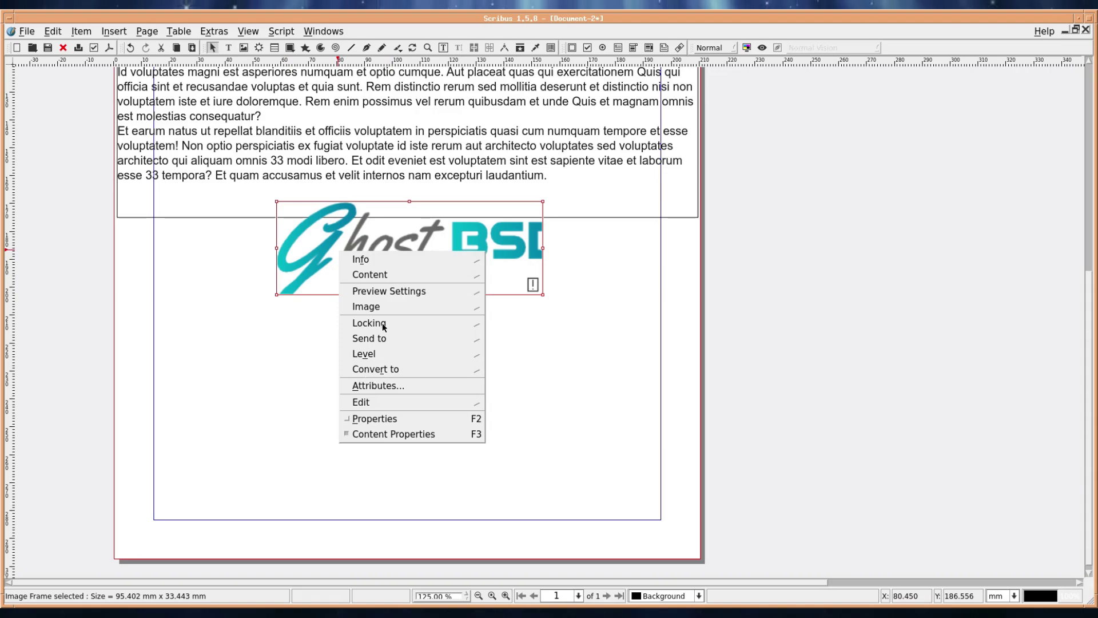
mouse_move(372, 307)
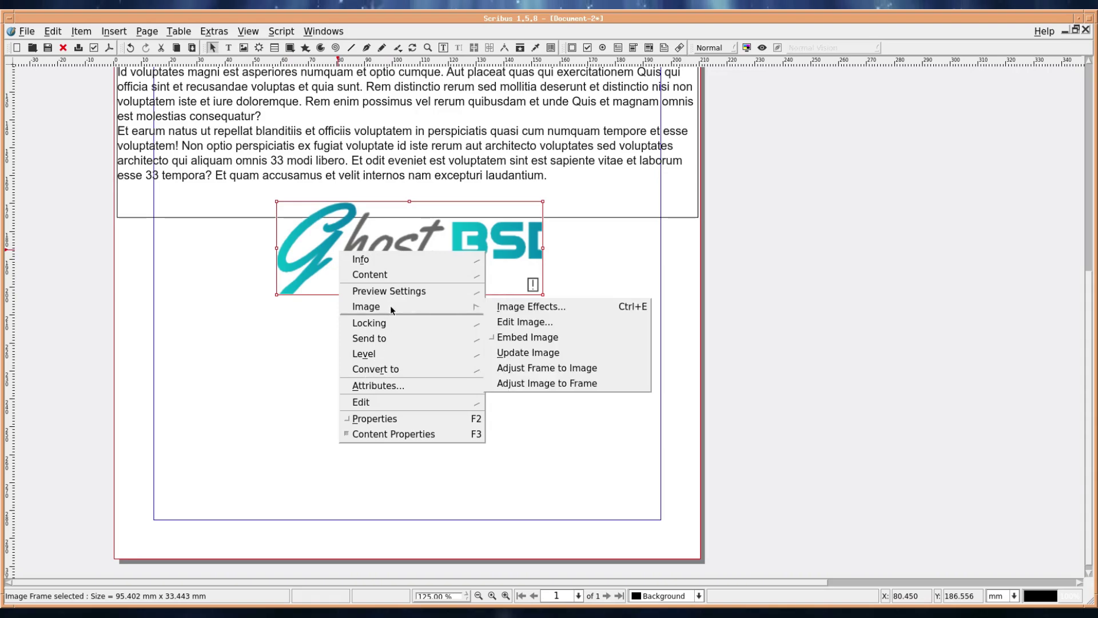
click(540, 382)
click(525, 360)
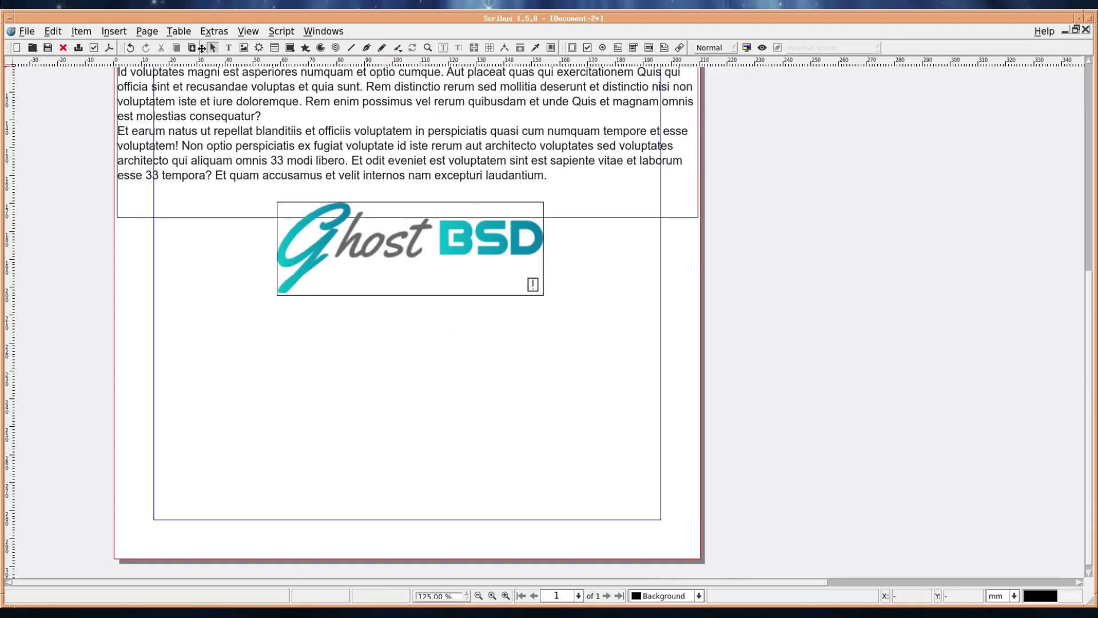
Draw a text frame under the GhostBSD logo and paste the lorem ipsum paragraphs into it
click(228, 50)
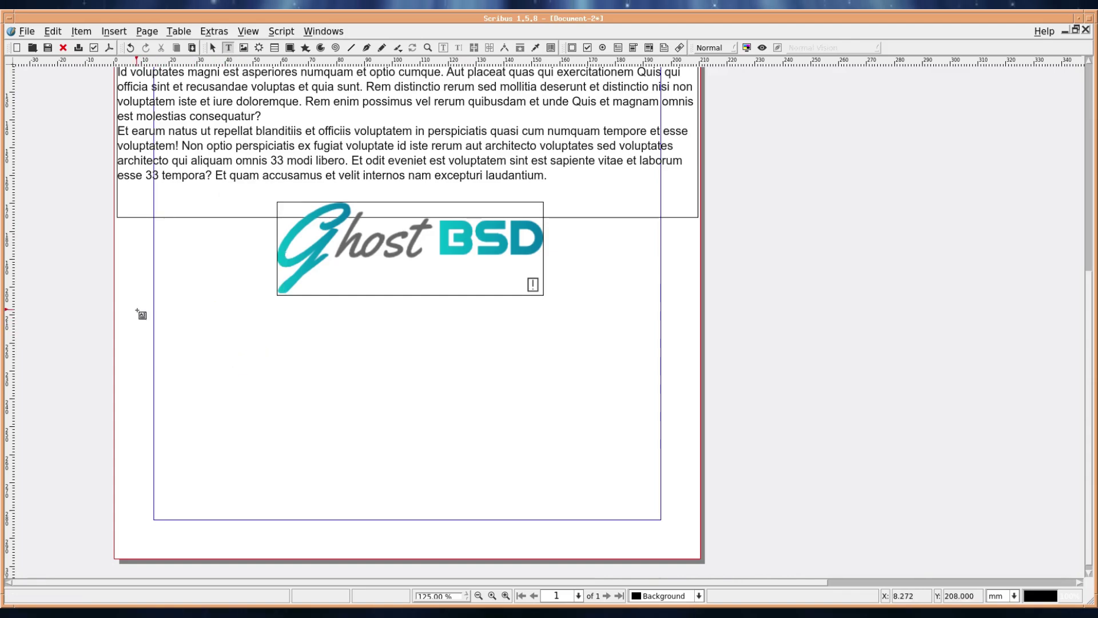
drag(137, 310, 702, 555)
drag(594, 486, 542, 467)
drag(677, 544, 693, 546)
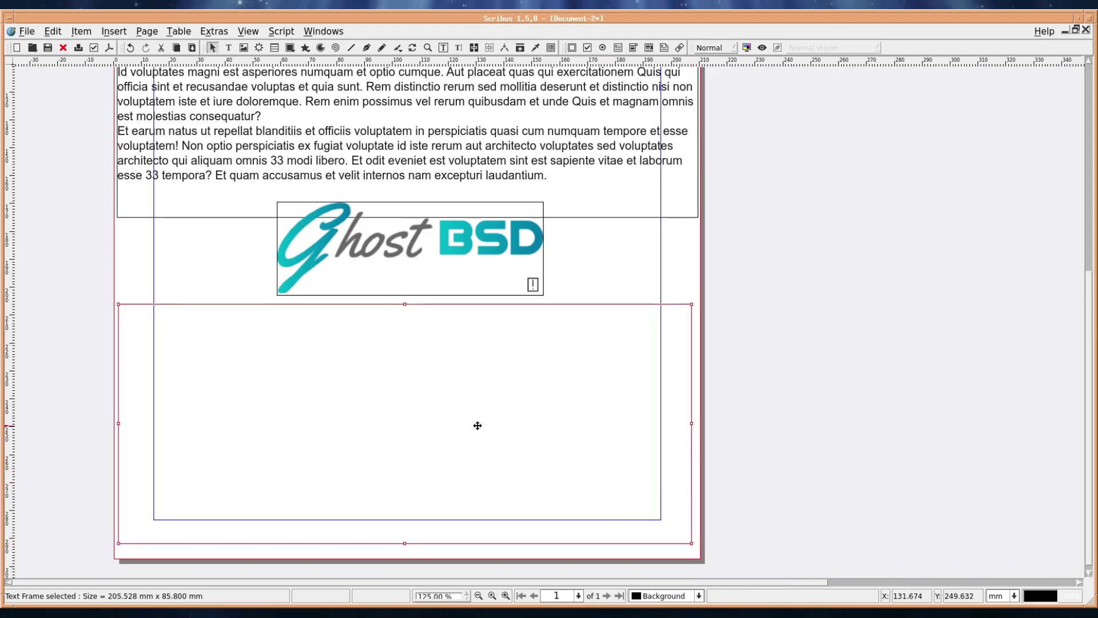
right_click(365, 375)
mouse_move(396, 510)
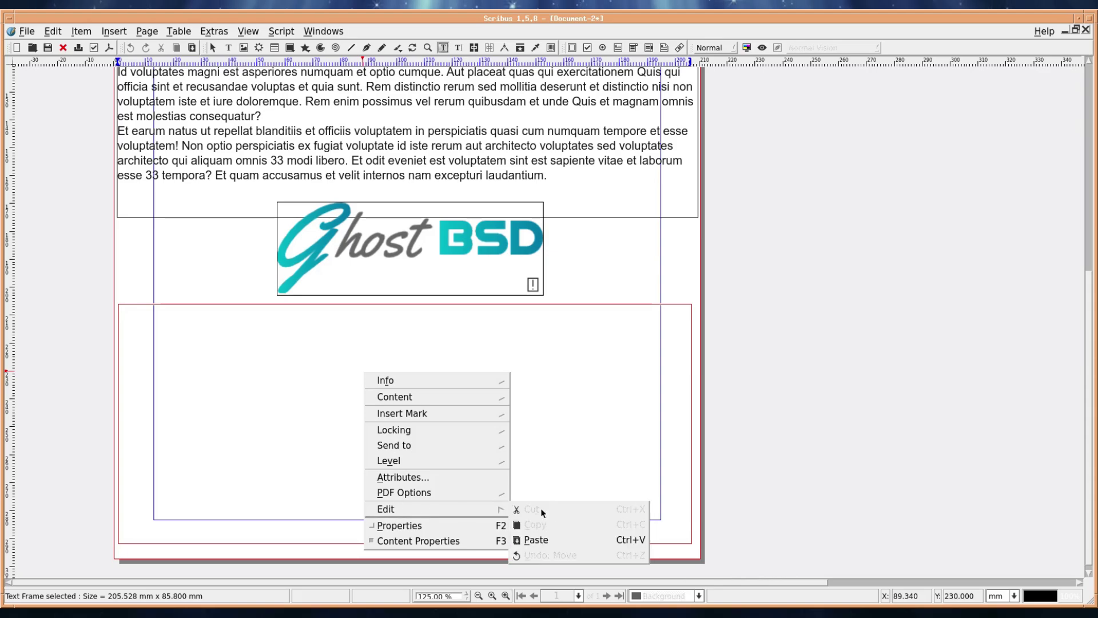
click(536, 540)
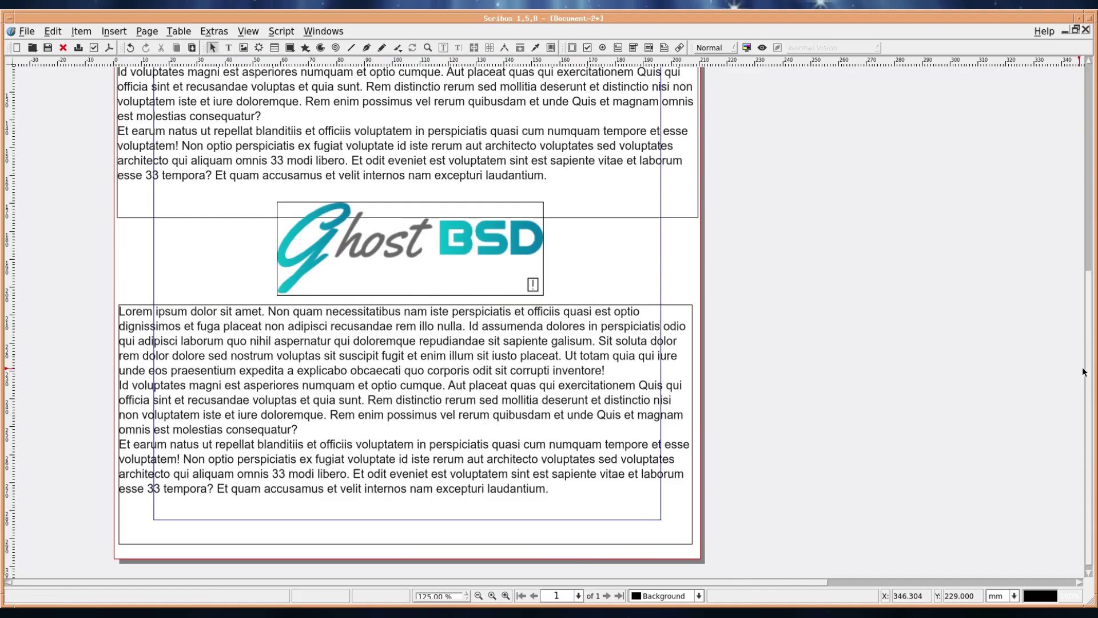
drag(1090, 369, 1041, 390)
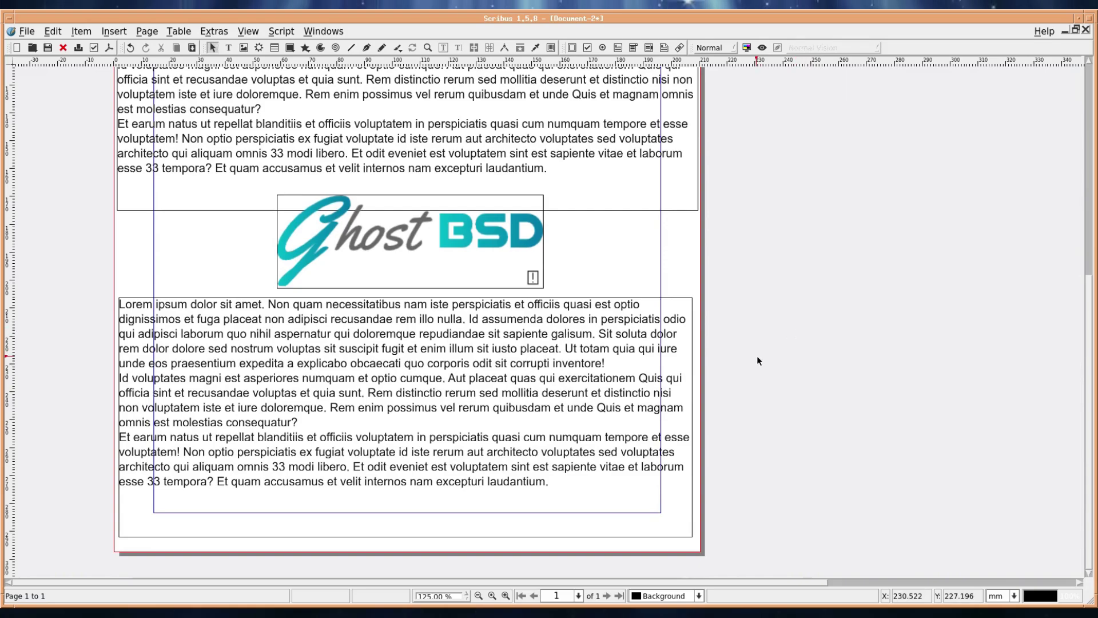
Insert an arc at the bottom text frame's lower right and stretch it taller into a Pac-Man shape
click(579, 598)
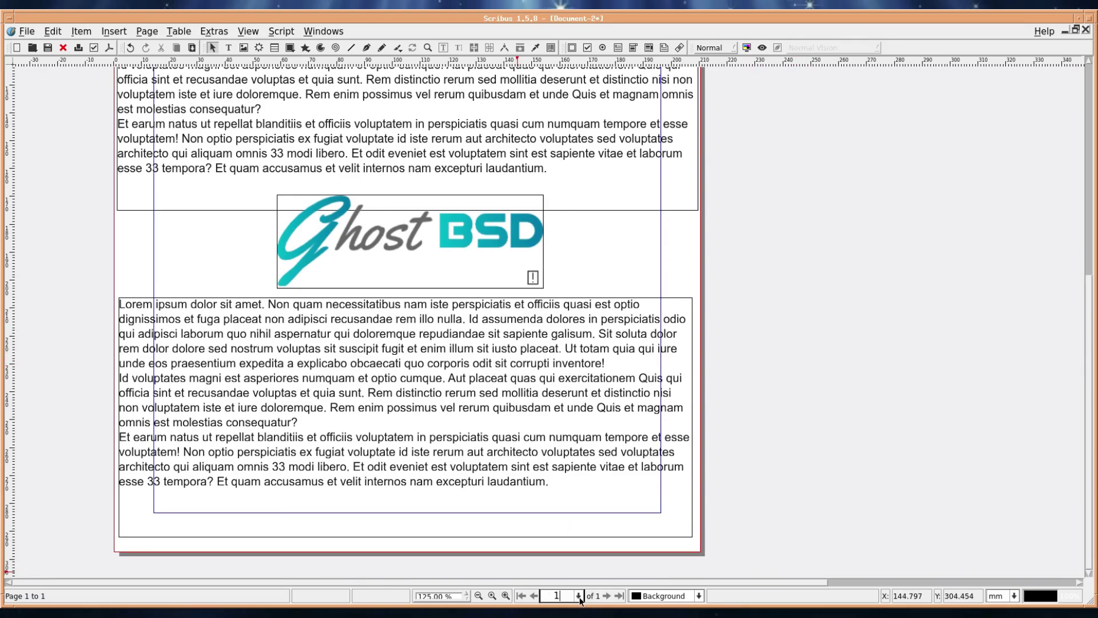
click(23, 32)
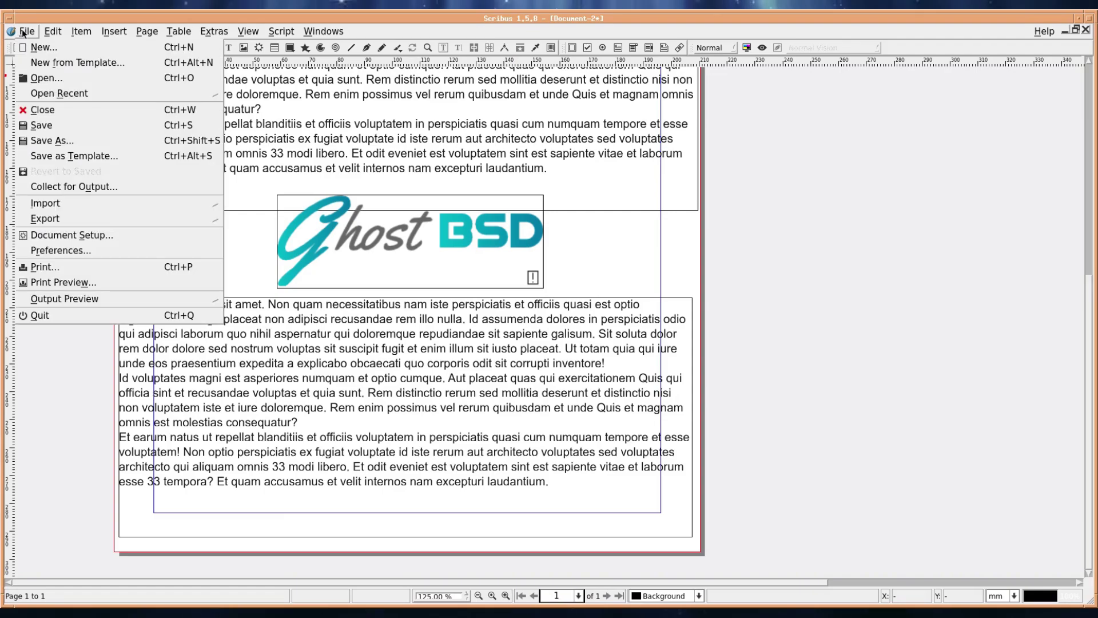
click(139, 22)
click(114, 32)
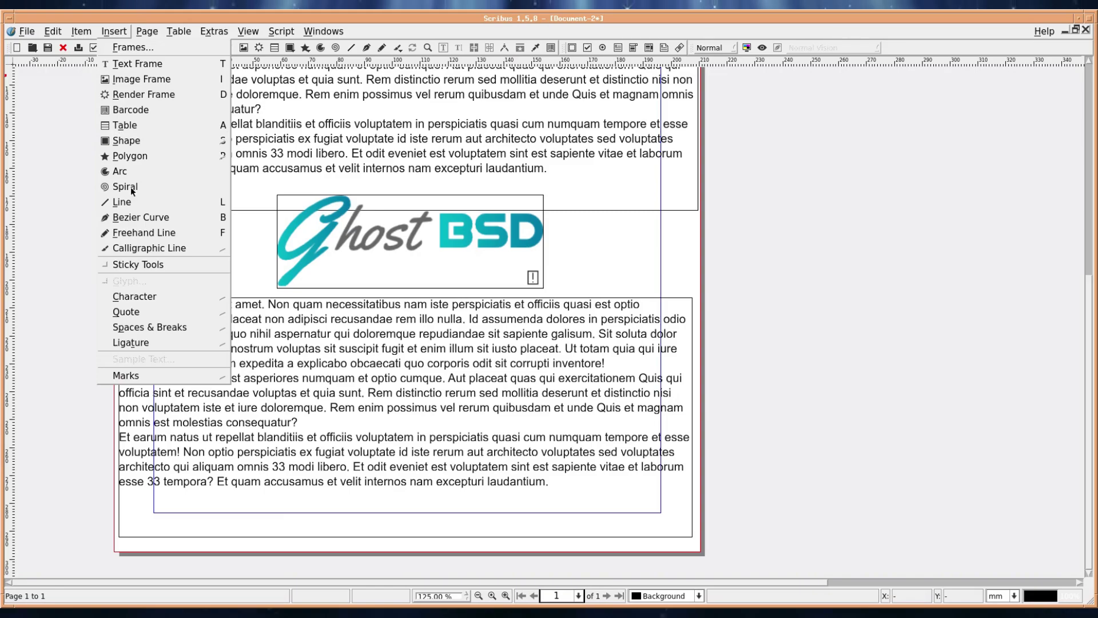
click(166, 171)
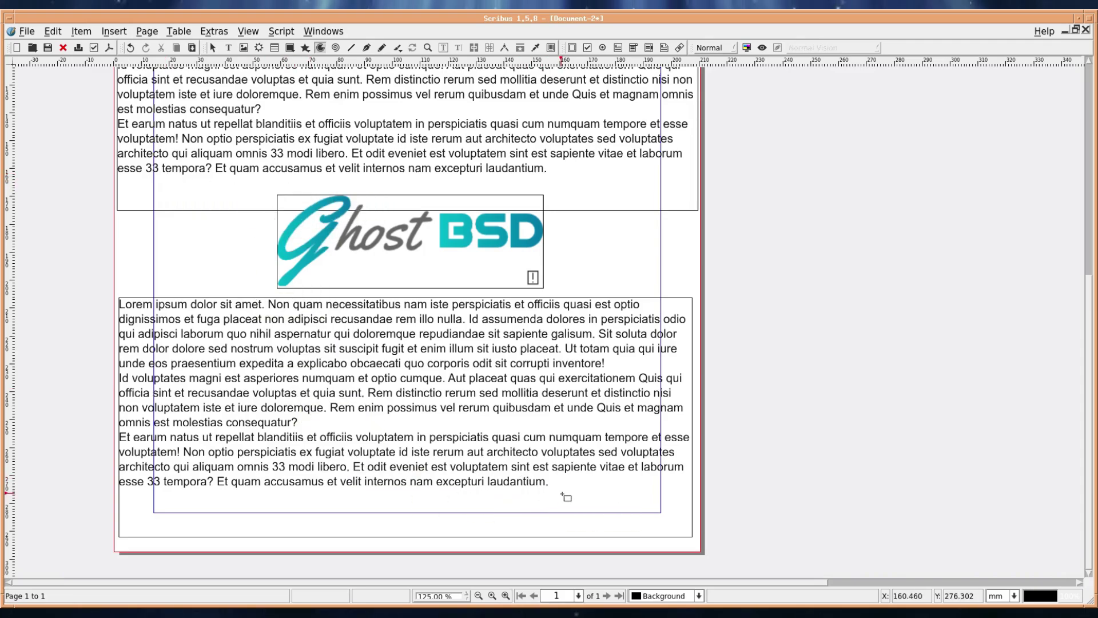
drag(562, 494, 656, 541)
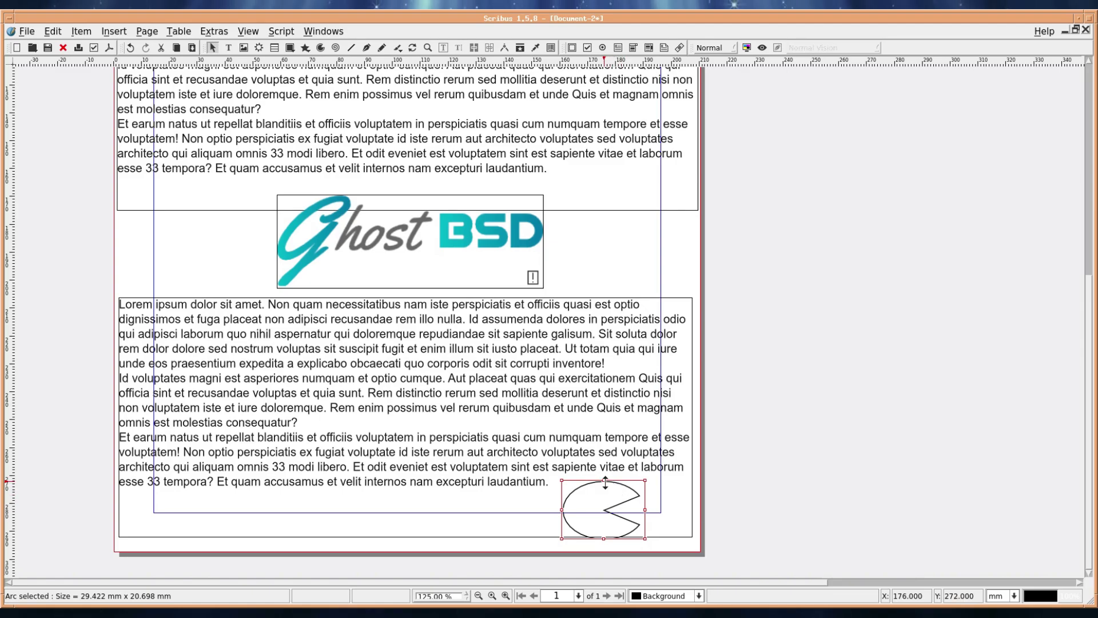
drag(603, 480, 624, 513)
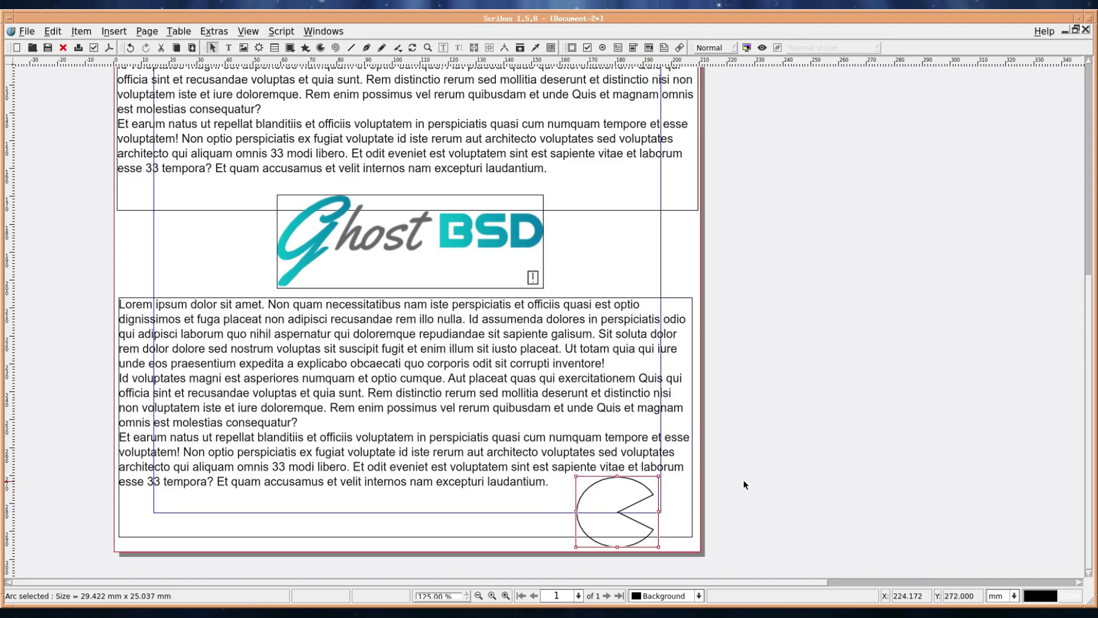
click(753, 473)
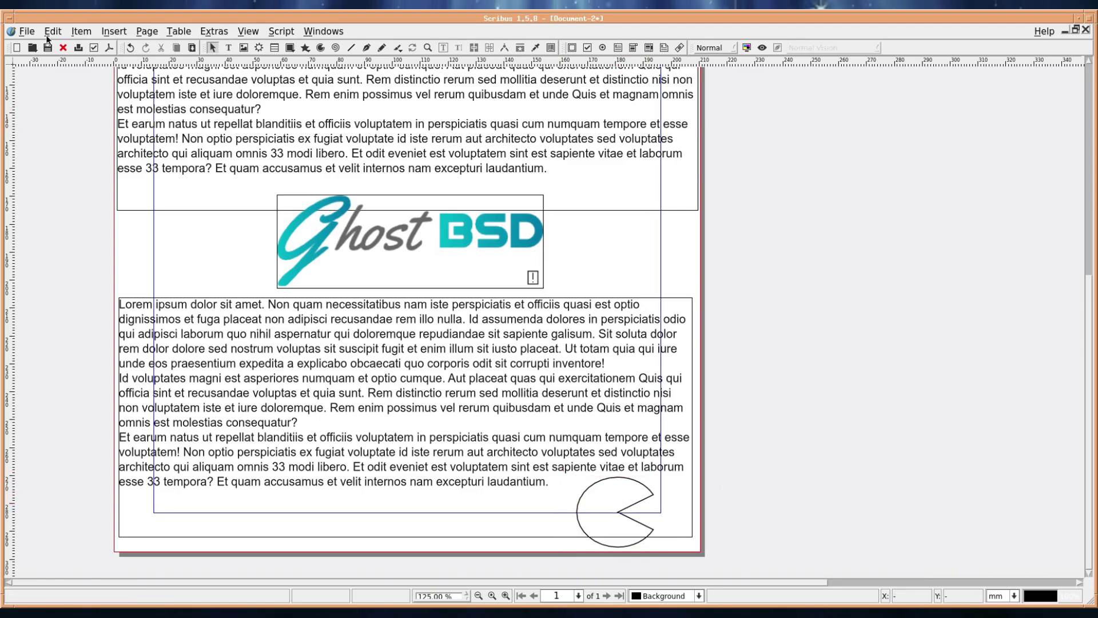
click(27, 32)
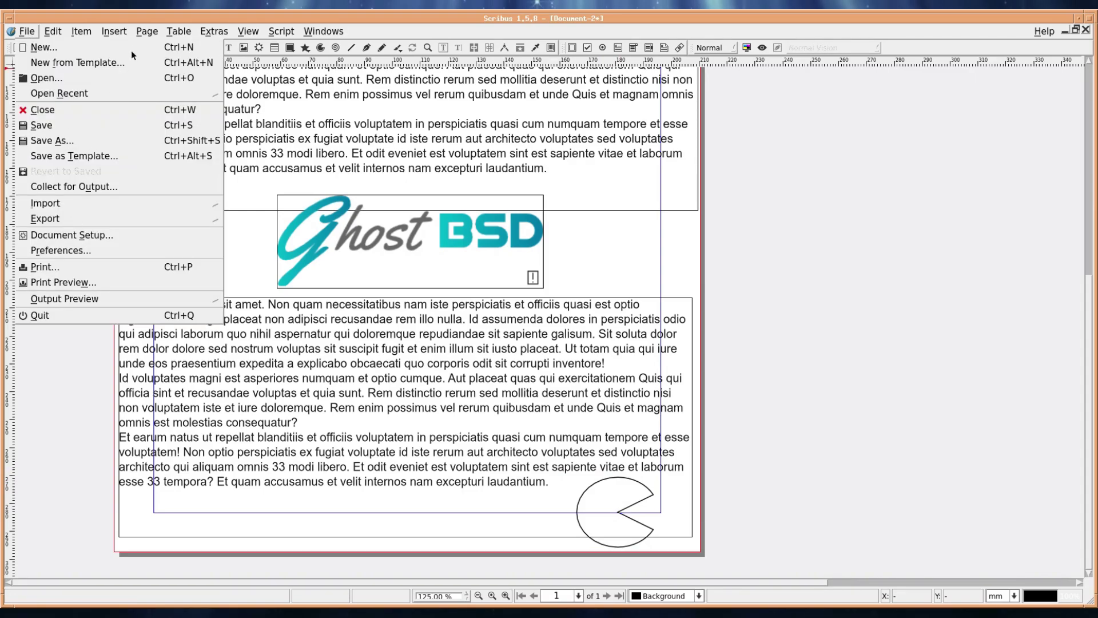
click(146, 31)
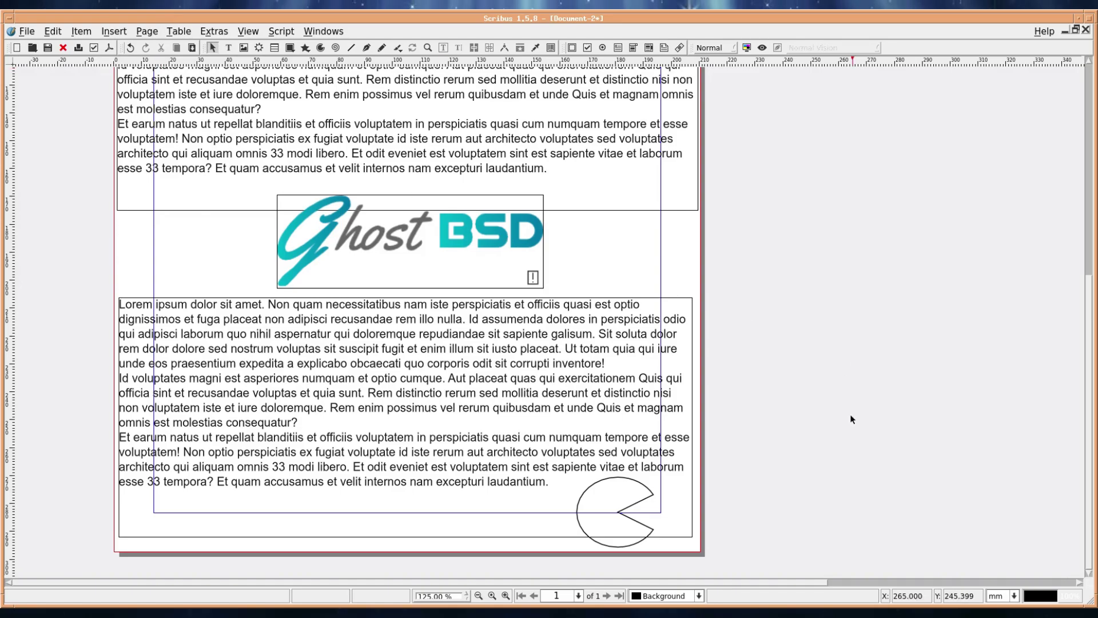
scroll(856, 449, up, 5)
Scroll down the Scribus page
scroll(854, 444, down, 4)
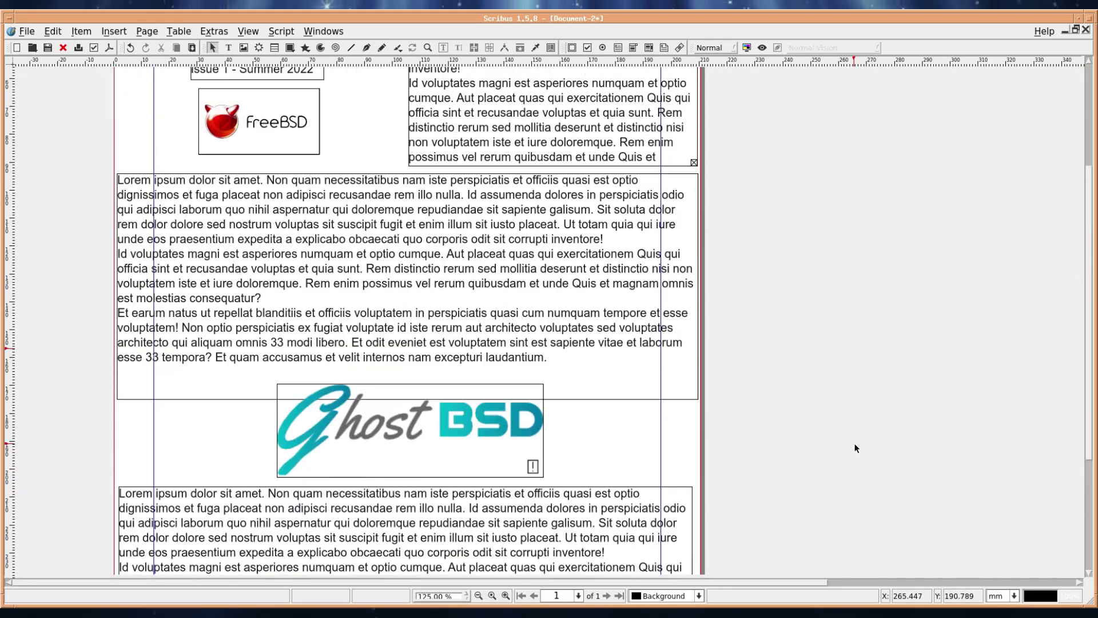
scroll(853, 444, down, 3)
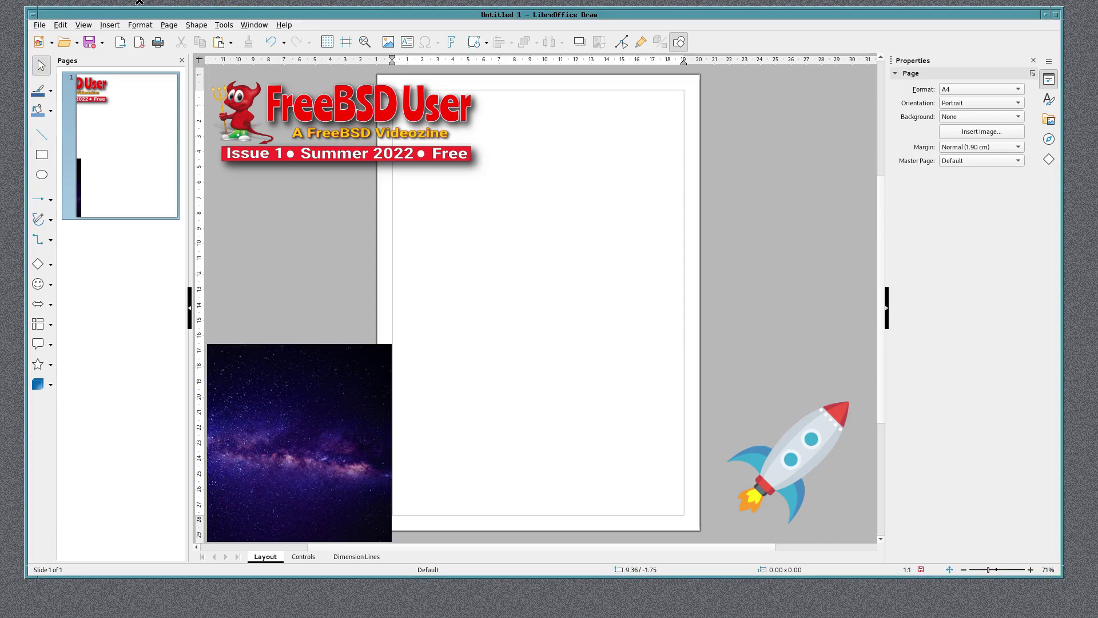
Place the starfield image on the page and enlarge it to about 30.82 × 22.50 cm below the masthead
click(35, 26)
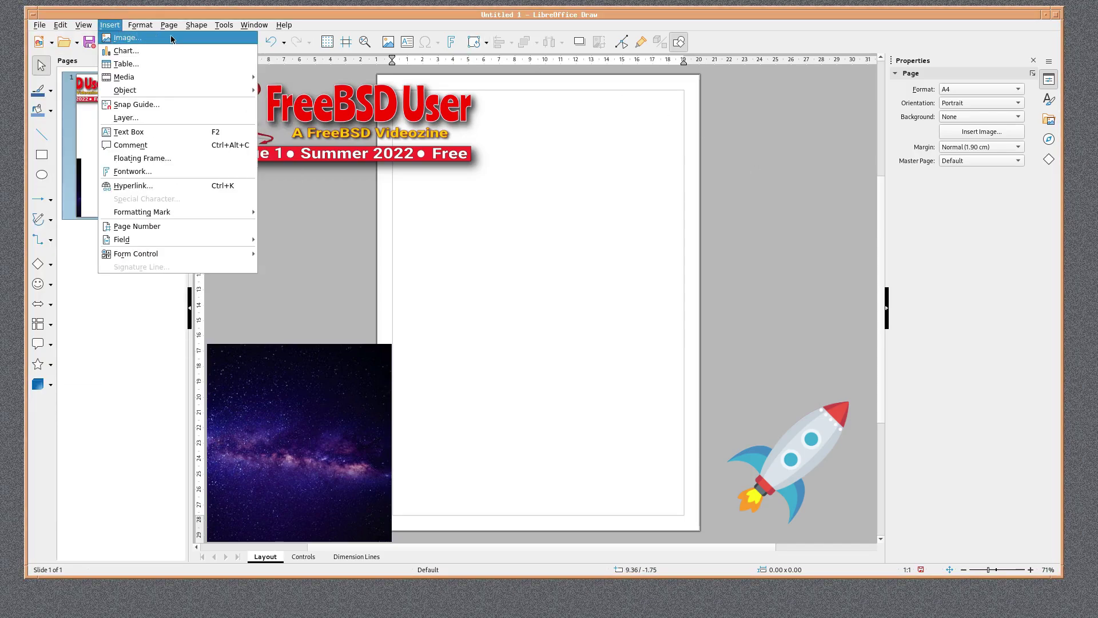
click(346, 15)
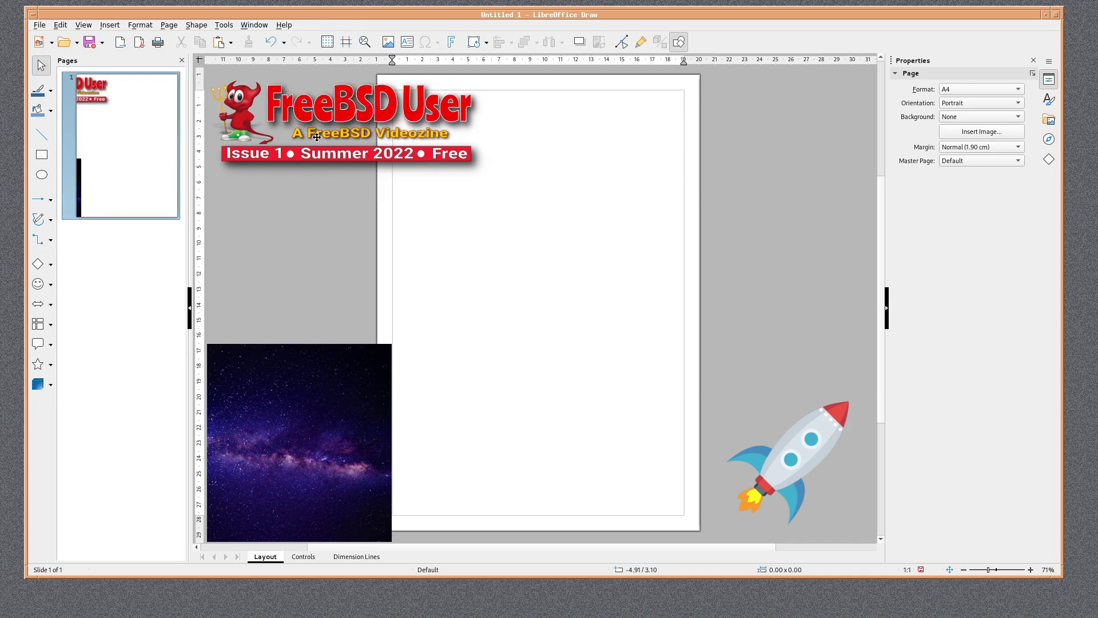
drag(275, 376, 553, 123)
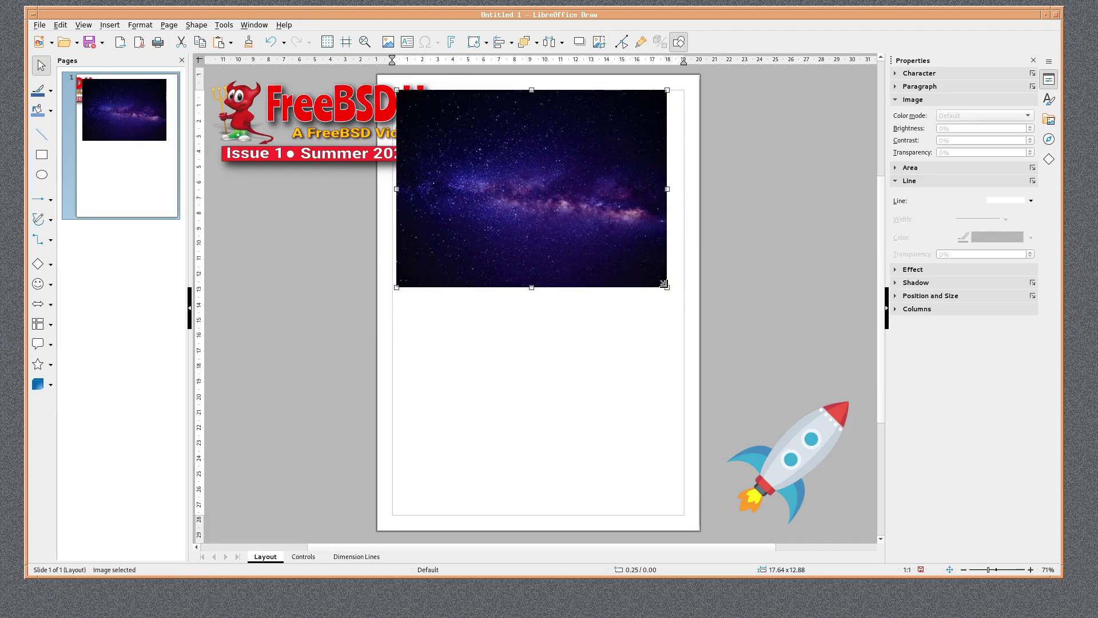
drag(663, 283, 683, 433)
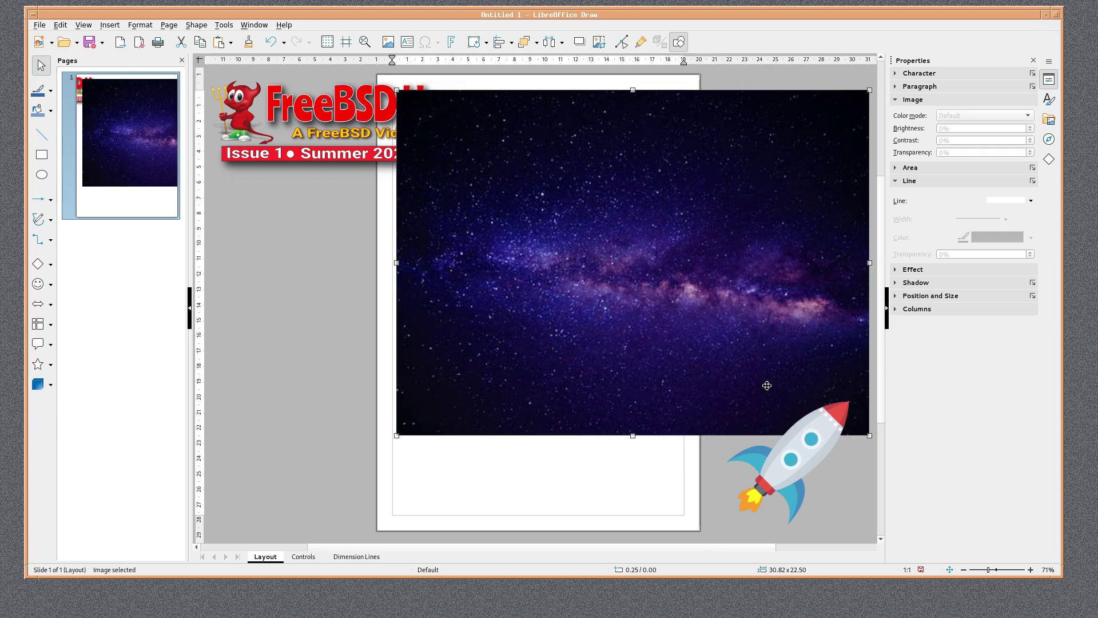
drag(655, 353, 652, 438)
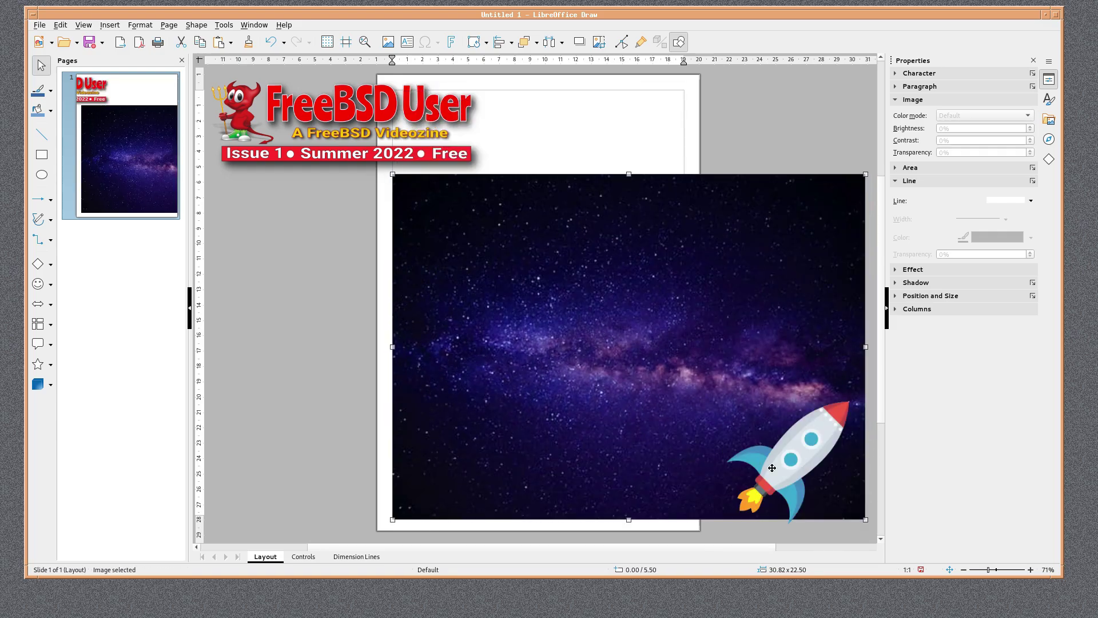
Shrink the starfield to fit the page width and set it slightly lower
drag(866, 520, 677, 384)
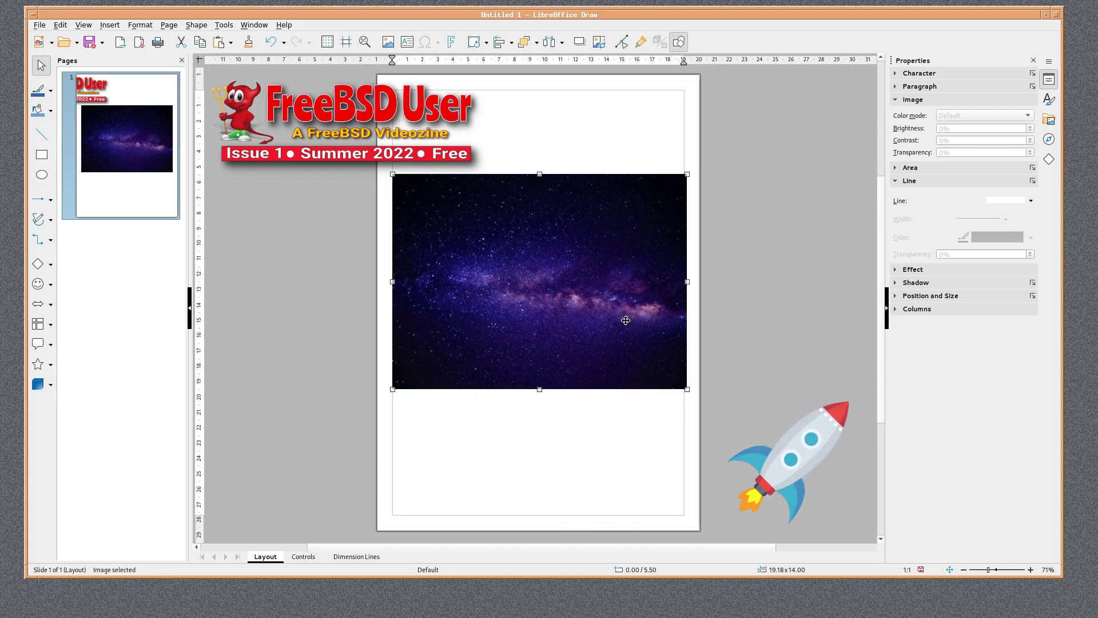
mouse_move(606, 313)
mouse_down()
mouse_move(605, 279)
mouse_move(606, 328)
mouse_up()
drag(378, 140, 535, 163)
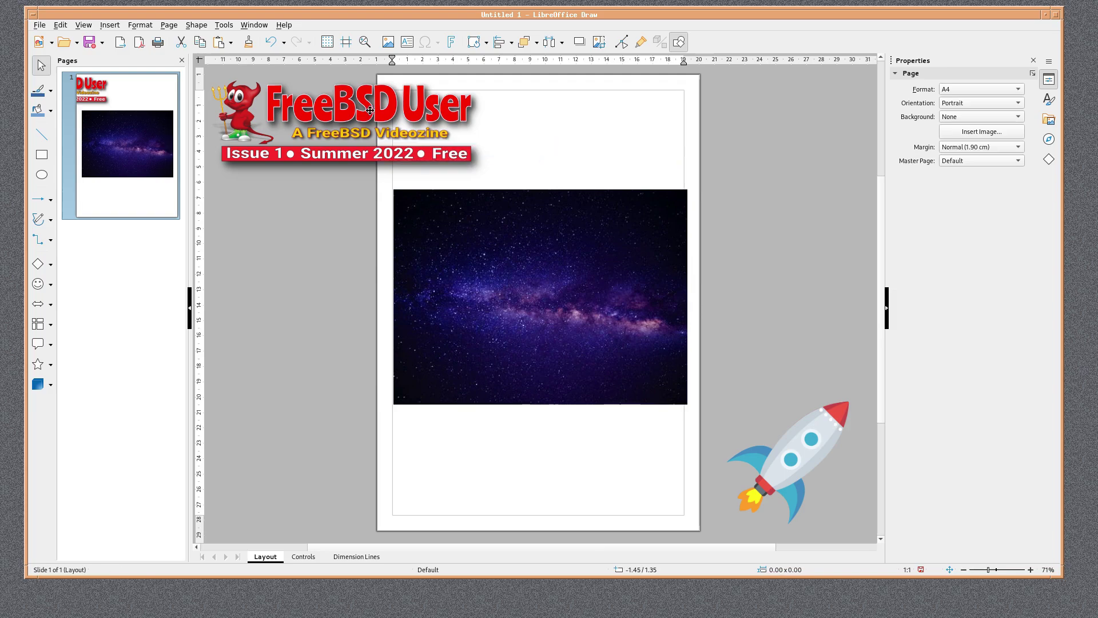
Move the FreeBSD User masthead to the page's top margin and make it smaller
drag(466, 151, 647, 170)
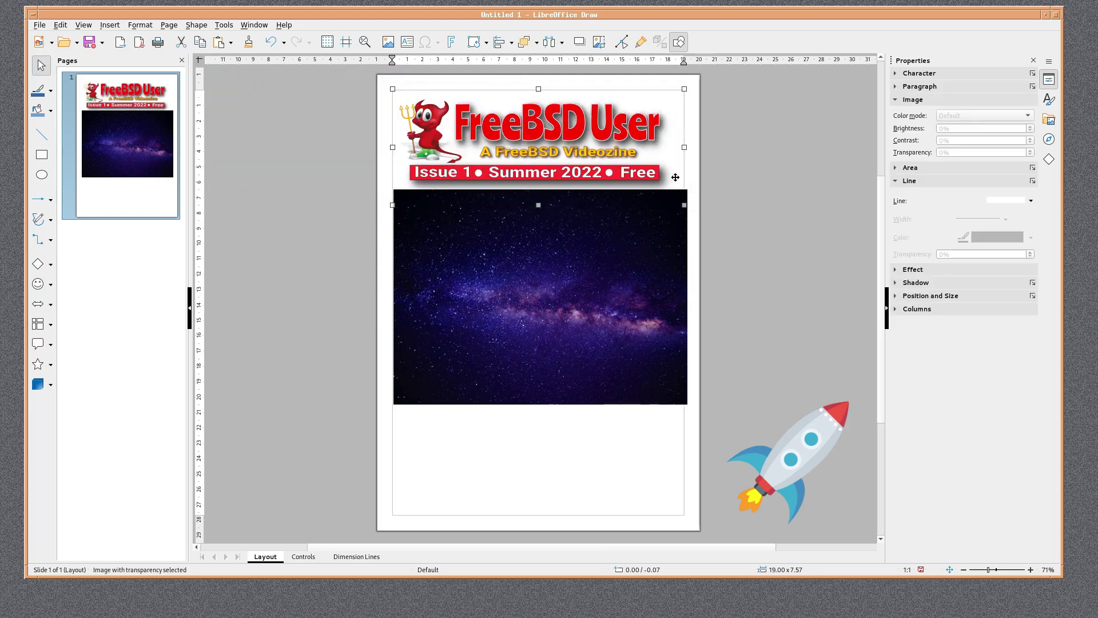
drag(682, 93, 585, 128)
drag(483, 156, 495, 136)
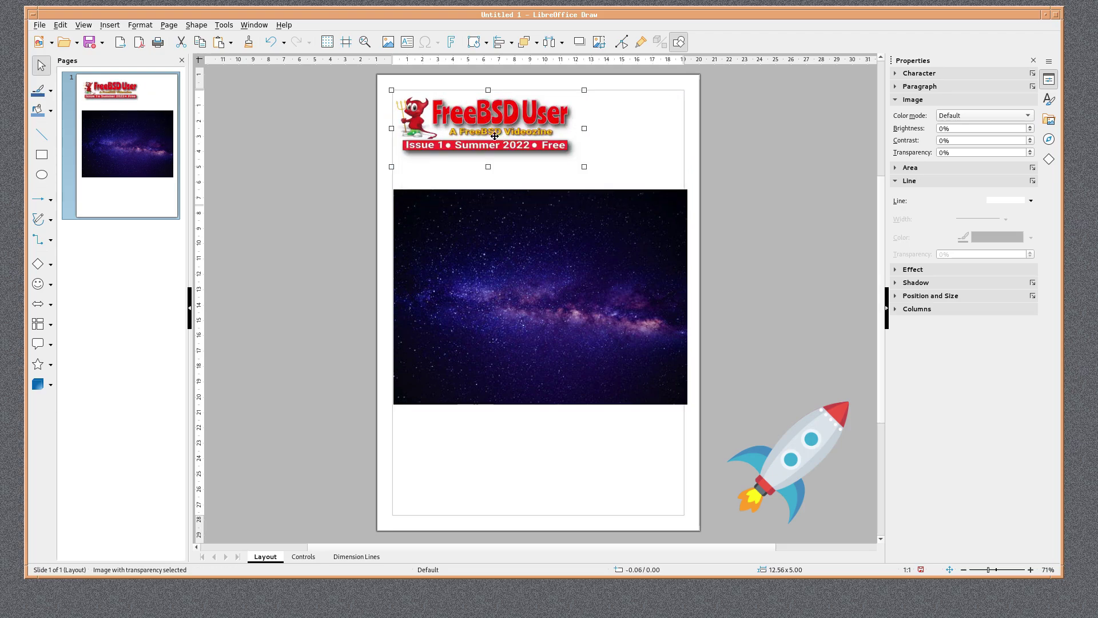
Place the rocket on the starfield and scale it down to about 4.55 × 4.55 cm
click(526, 218)
drag(815, 482, 556, 294)
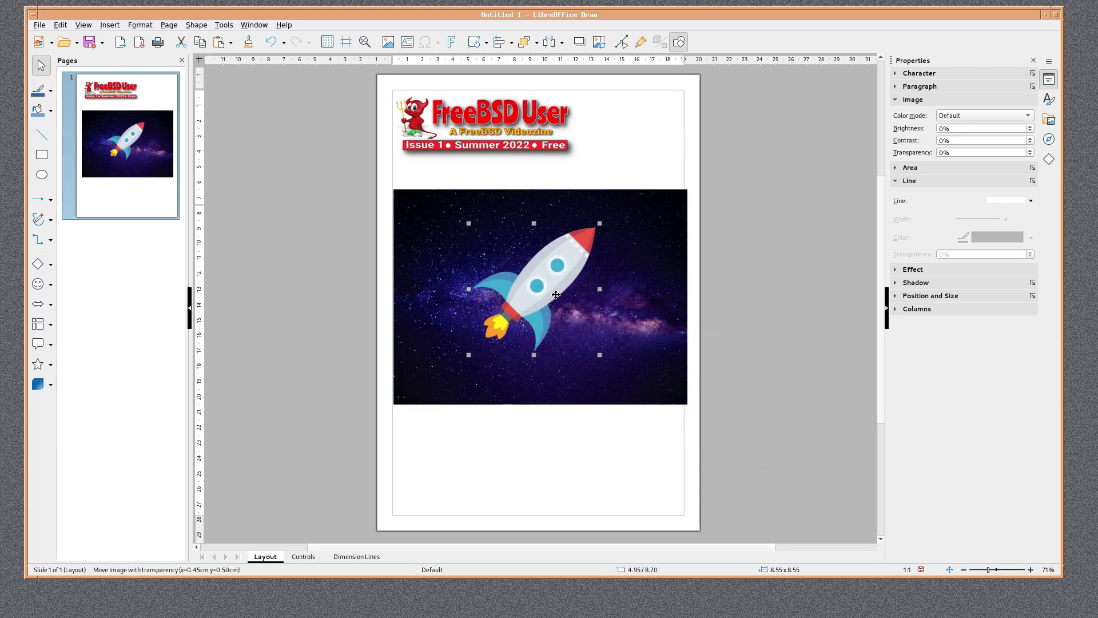
drag(596, 353, 529, 314)
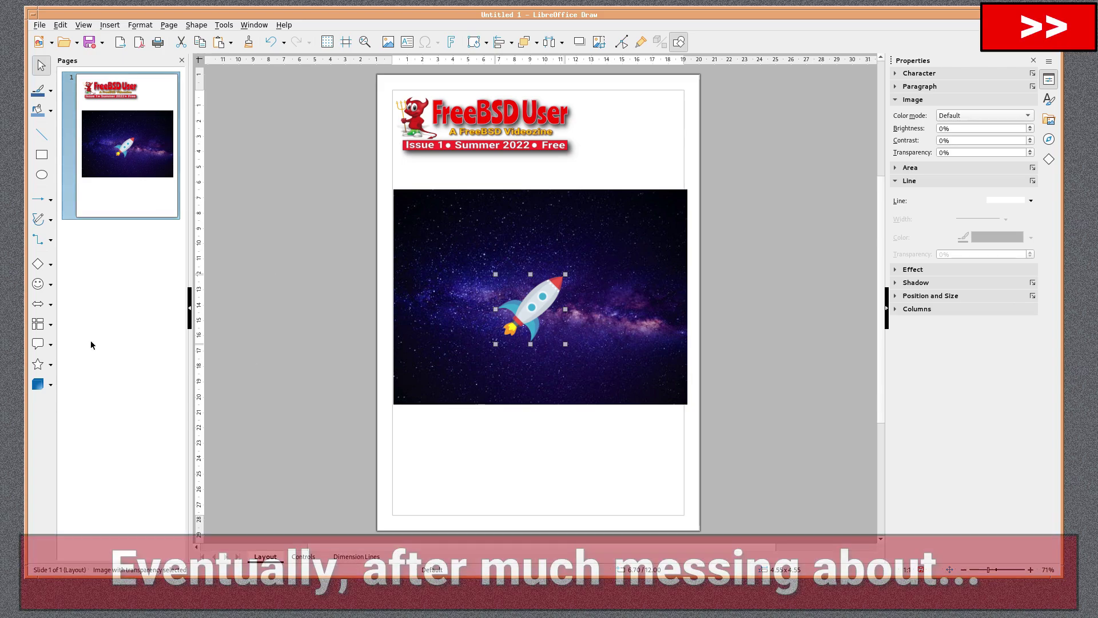
Try out trial text boxes below and over the starfield, then delete the trial box
click(147, 412)
right_click(423, 456)
key(Escape)
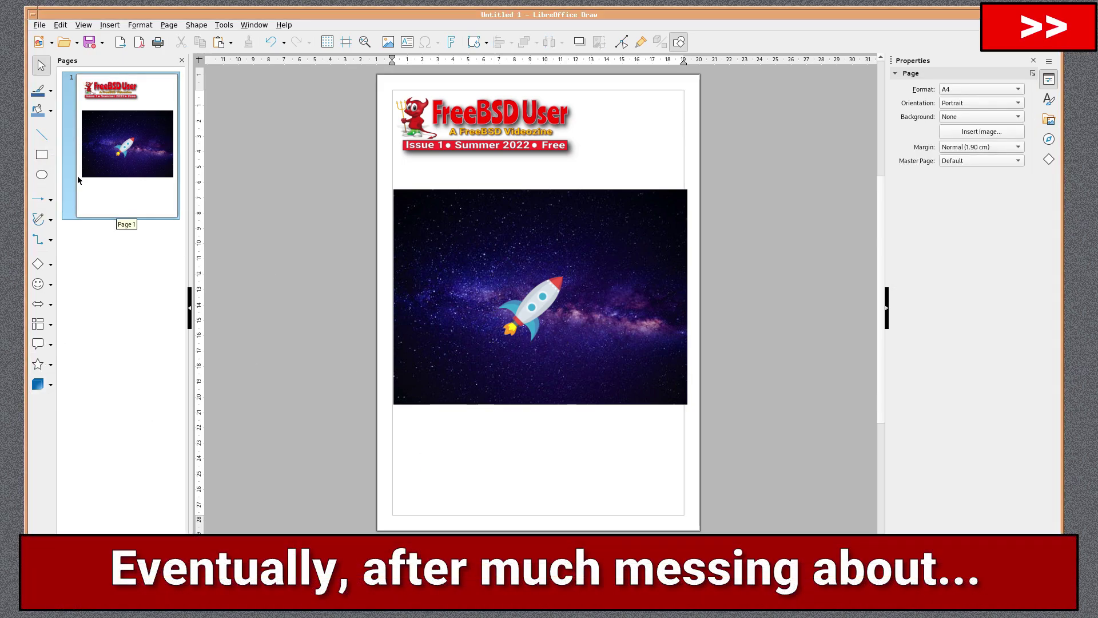
click(110, 24)
click(123, 135)
drag(422, 421, 655, 495)
click(110, 25)
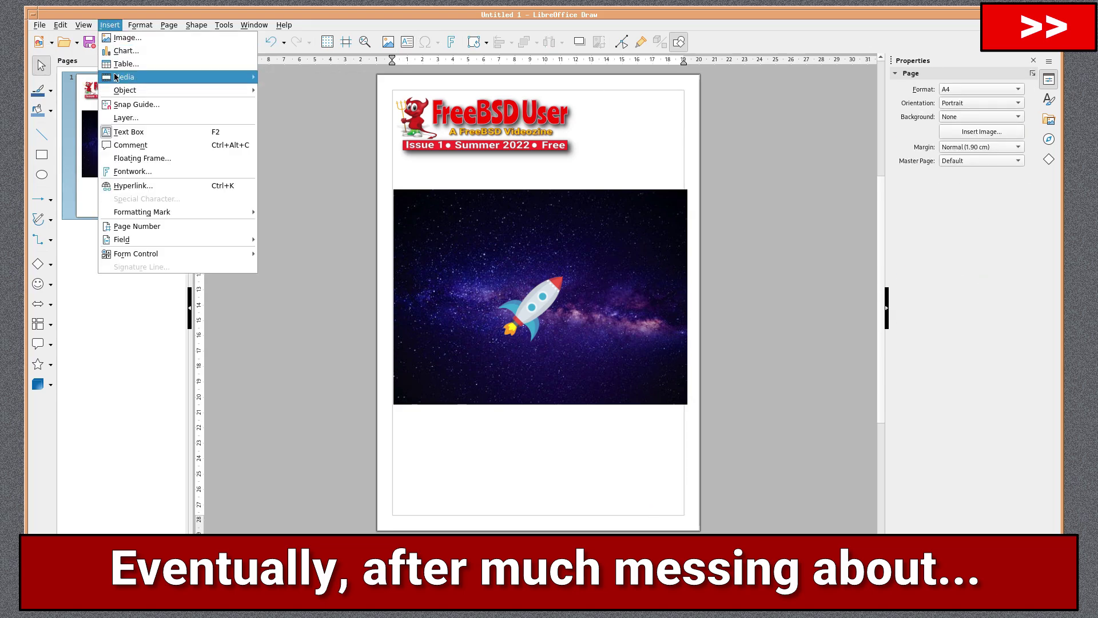
click(123, 135)
drag(440, 232, 639, 296)
click(916, 137)
click(906, 232)
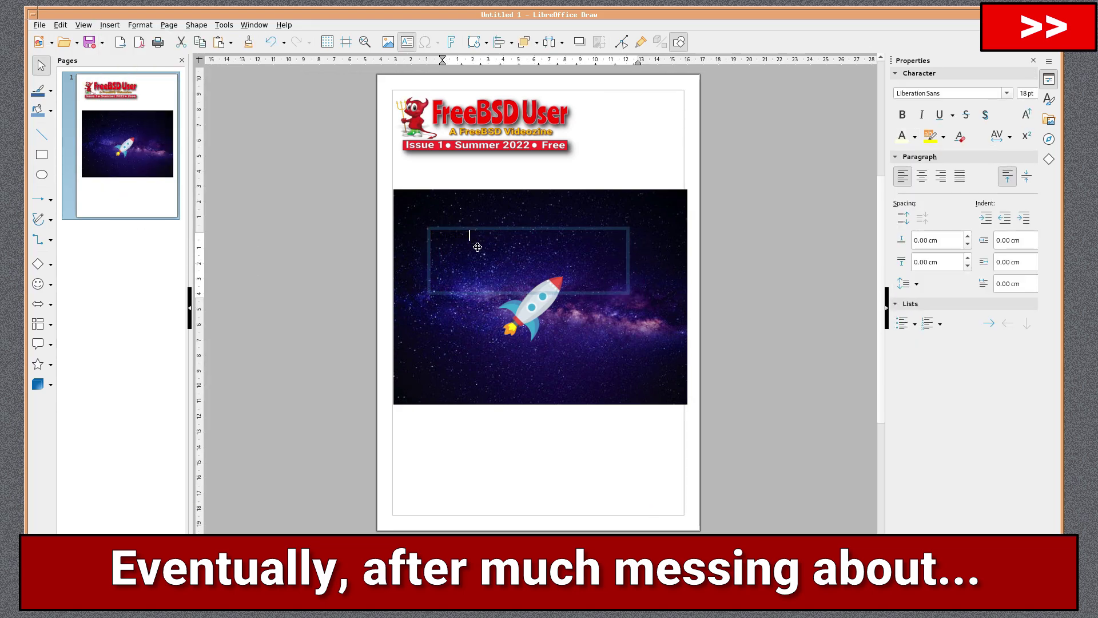
click(103, 199)
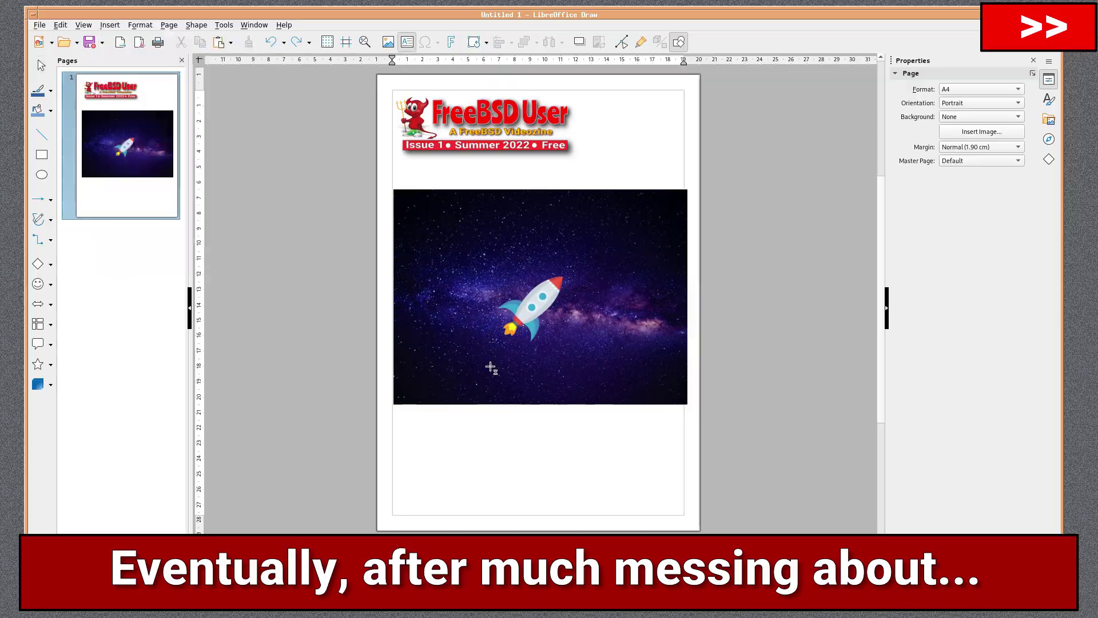
Draw a text frame just above the starfield and type the 'FreeBSD in Space' headline
key(F2)
drag(438, 170, 648, 209)
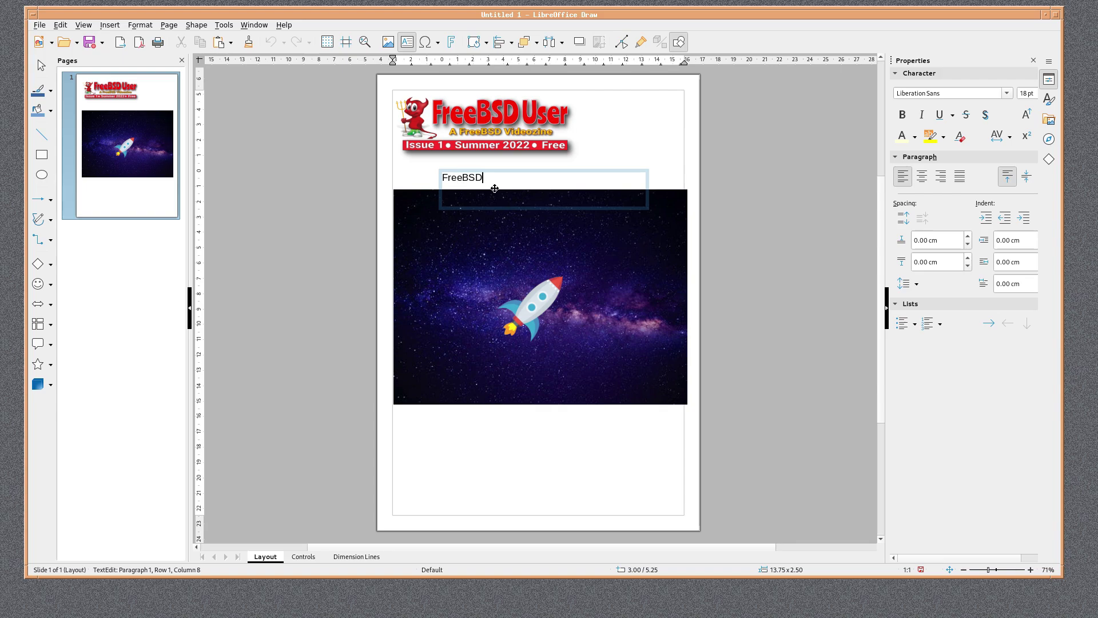
text(FreeBSD in Space)
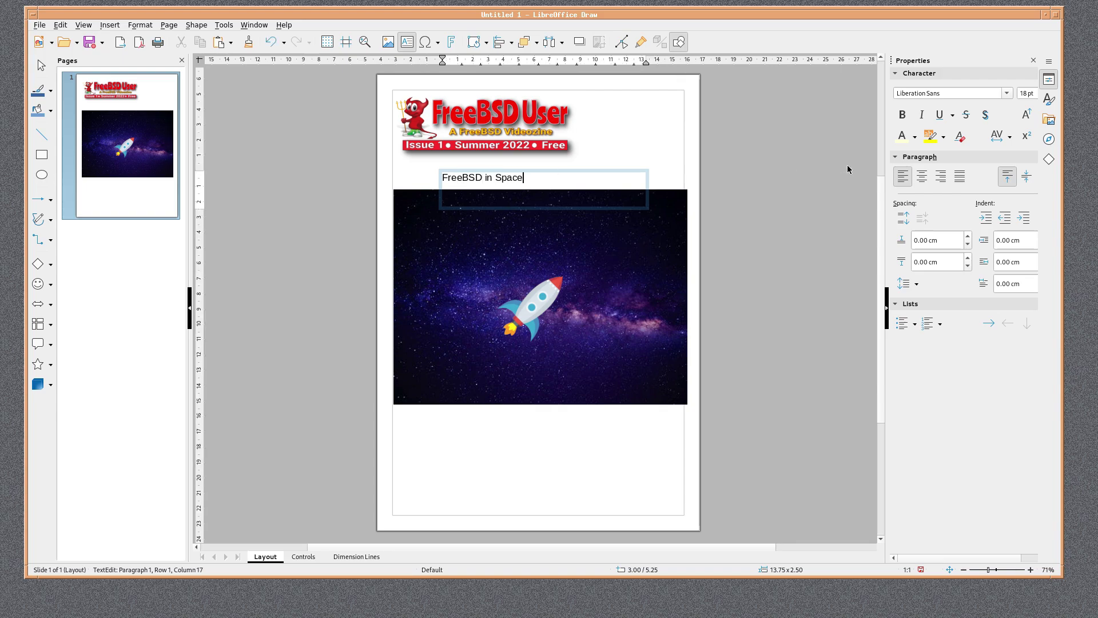
Make the 'FreeBSD in Space' headline bold with black font colour
drag(523, 178, 437, 179)
click(902, 114)
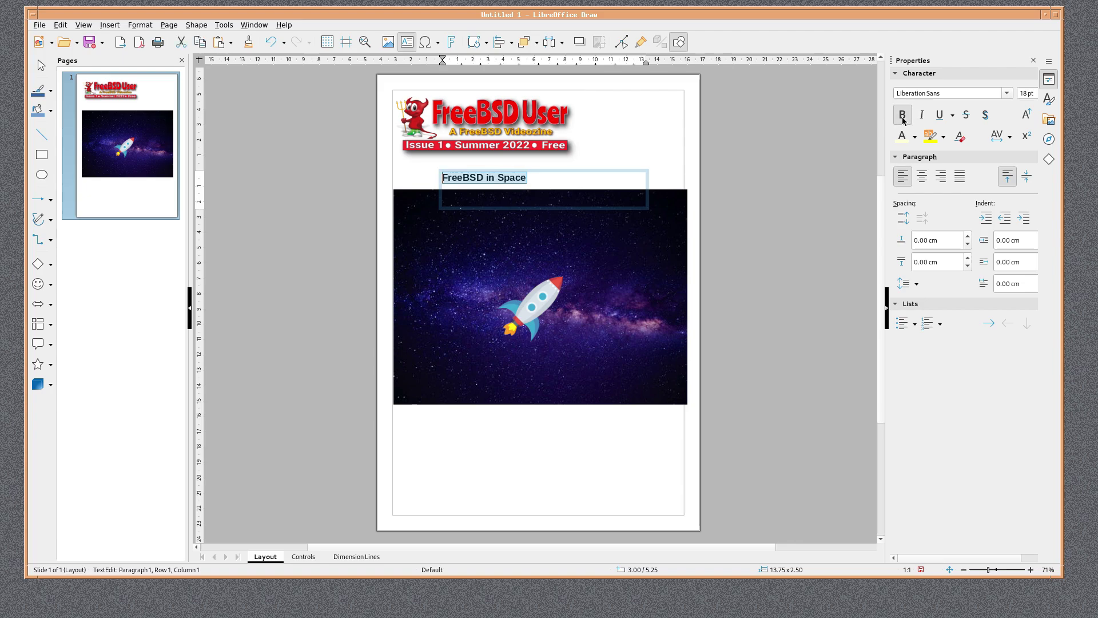
click(914, 137)
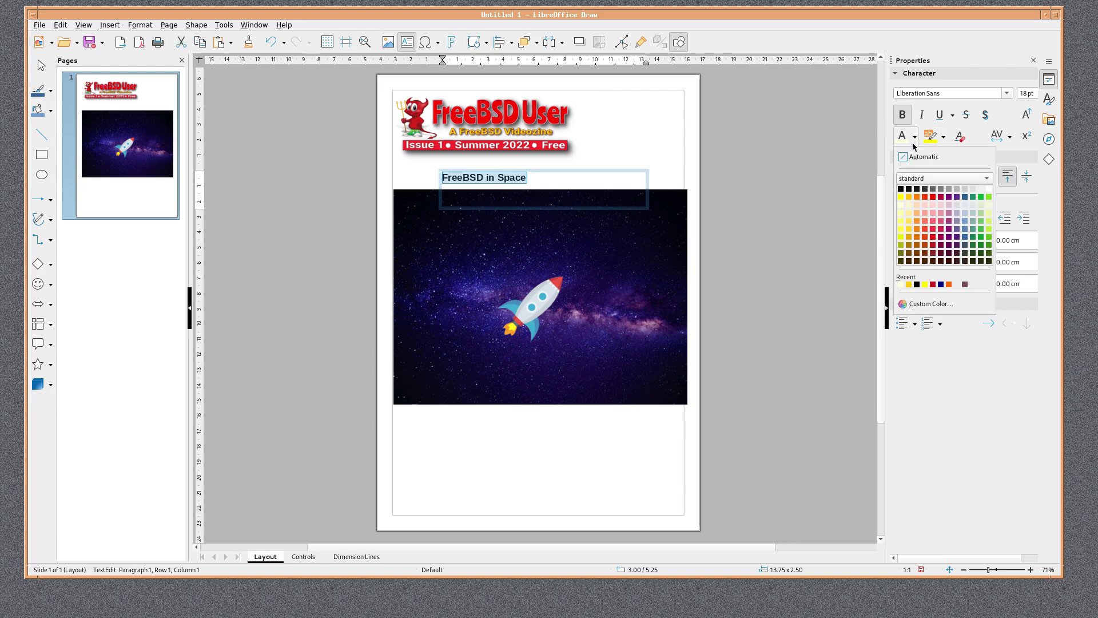
click(900, 285)
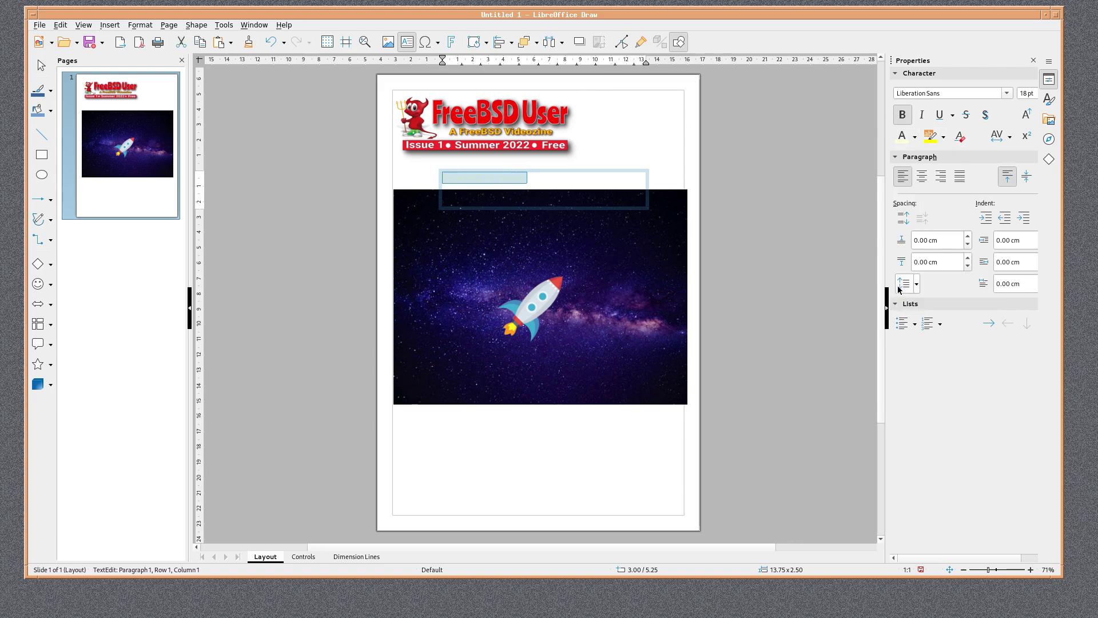
click(914, 137)
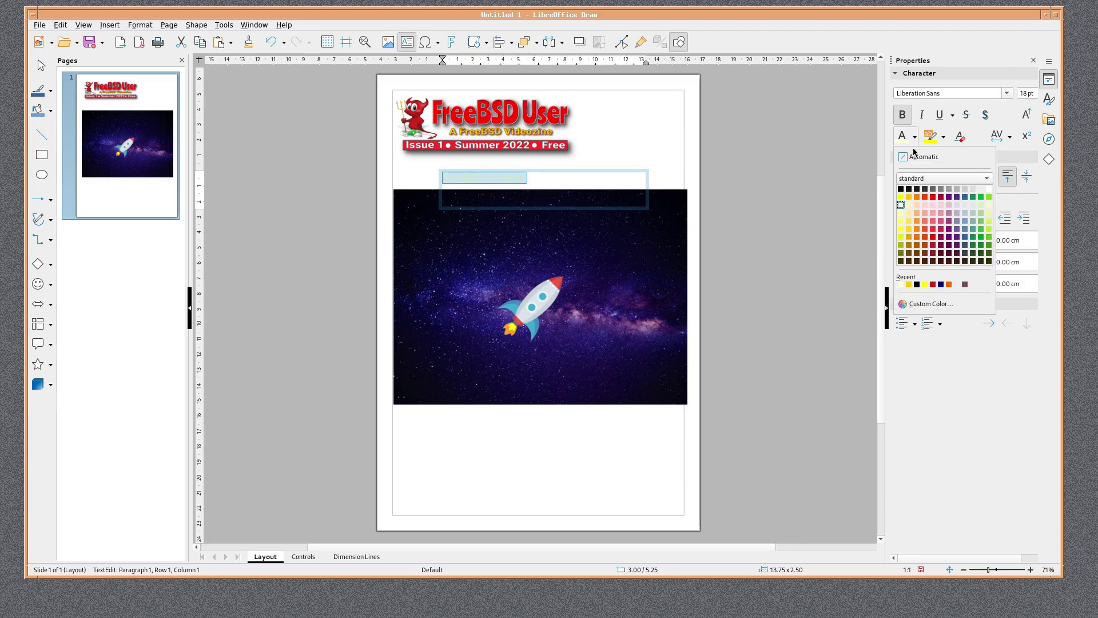
click(901, 189)
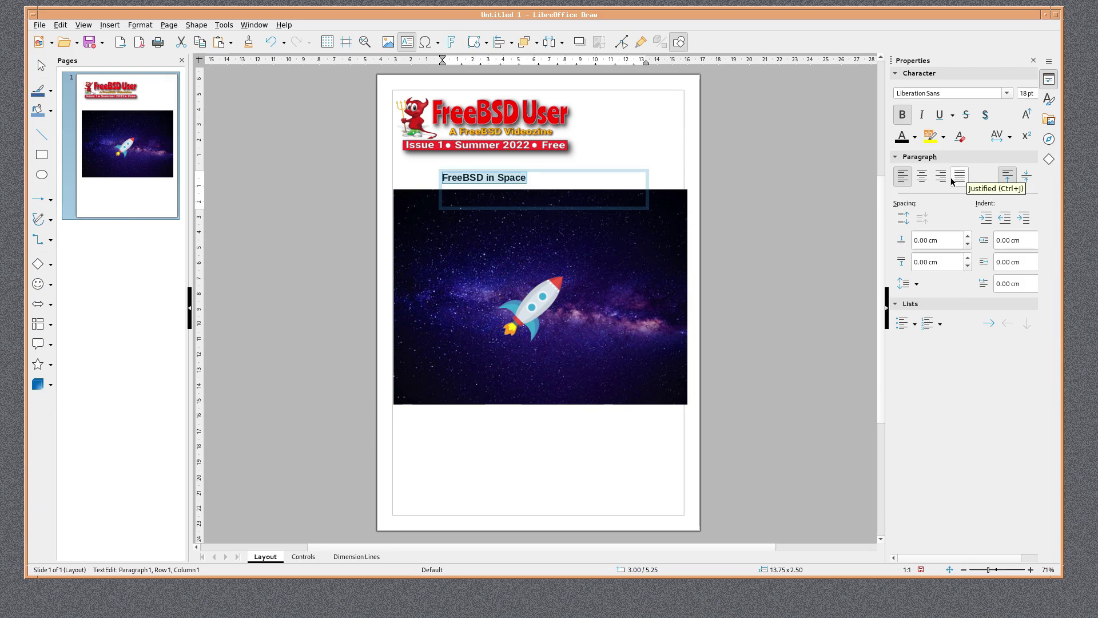
Set the headline to 44 pt and widen its frame, placing it below the starfield
triple_click(1031, 94)
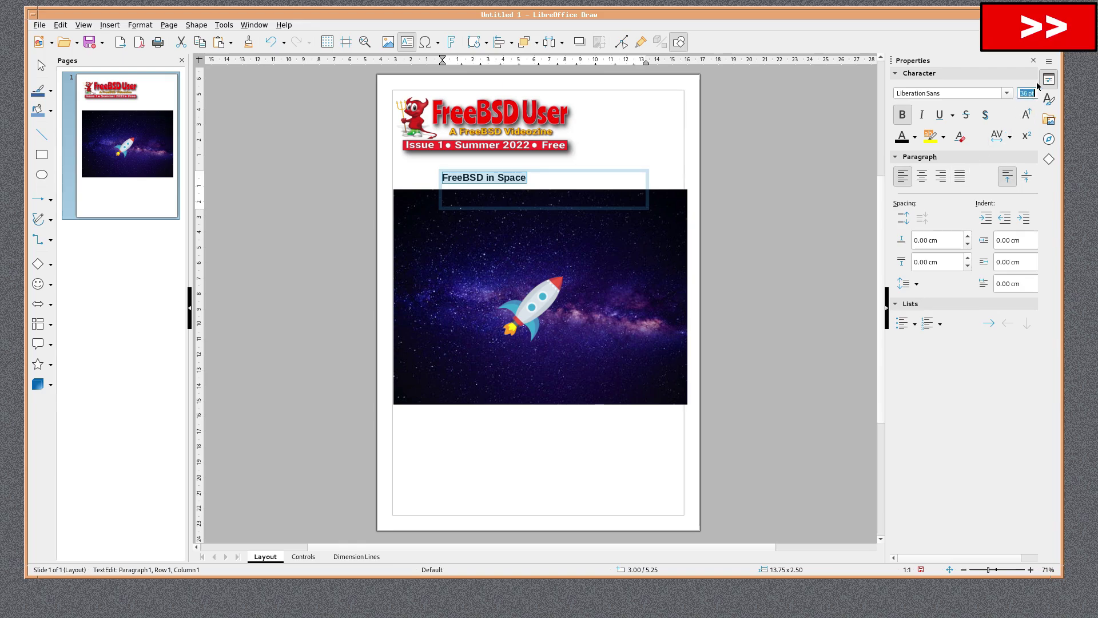
text(44)
key(Return)
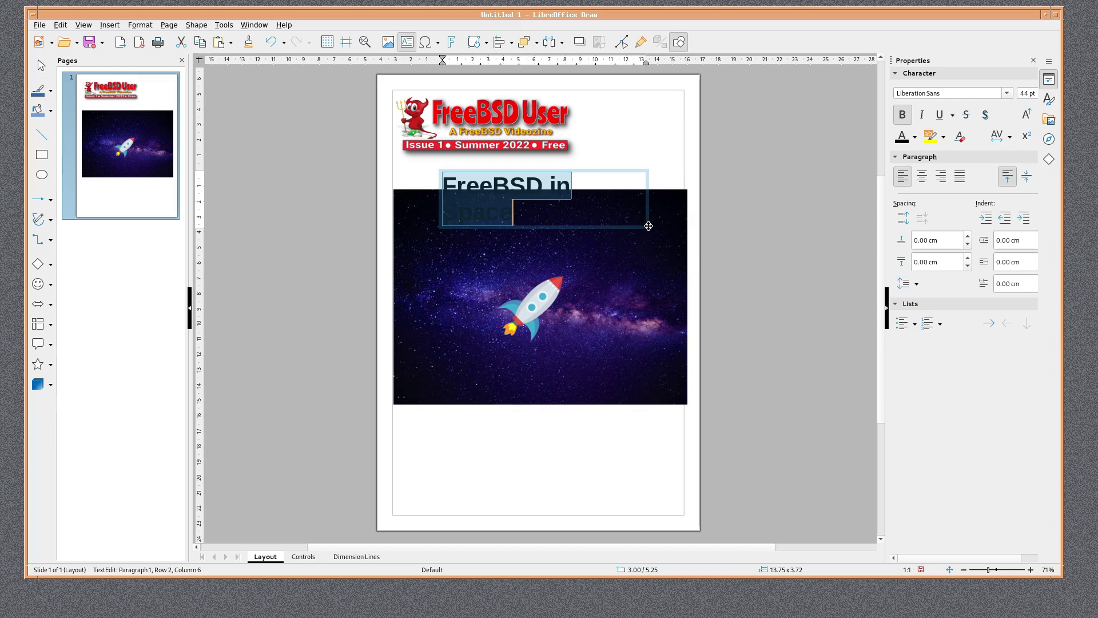
drag(649, 226, 668, 465)
drag(565, 446, 570, 454)
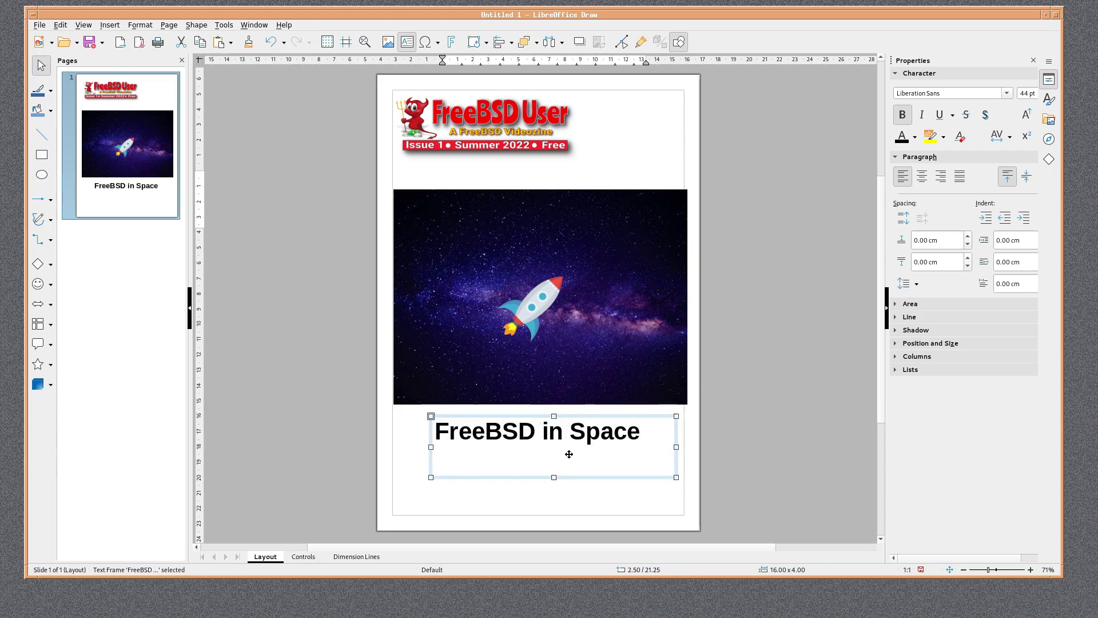
click(540, 507)
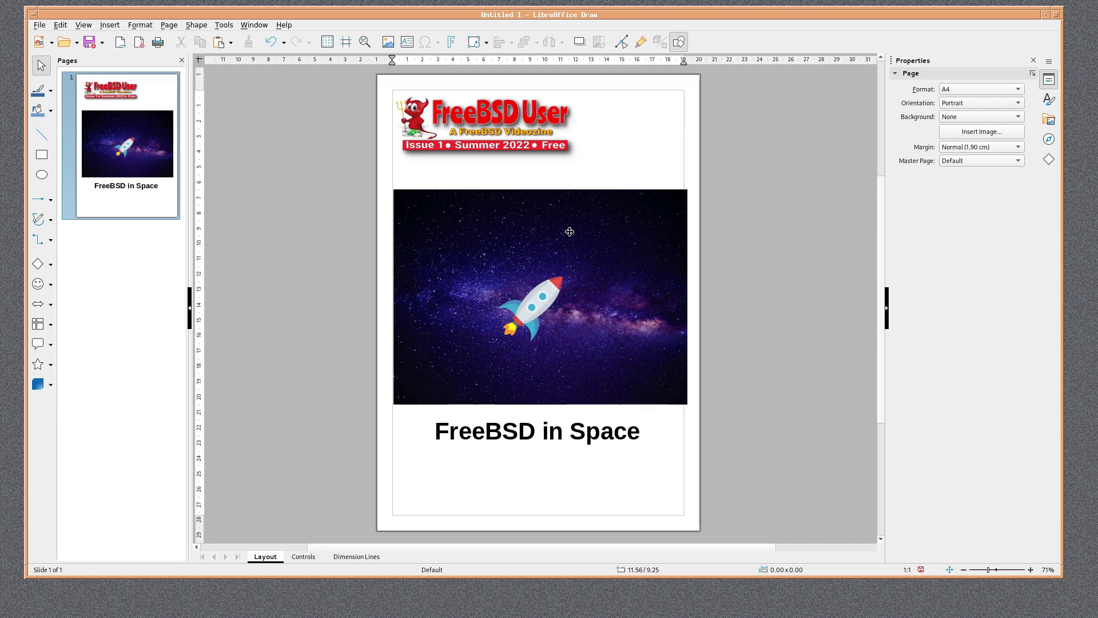
Raise the starfield about 2 cm and move the headline up just beneath it
drag(532, 234, 532, 203)
click(542, 428)
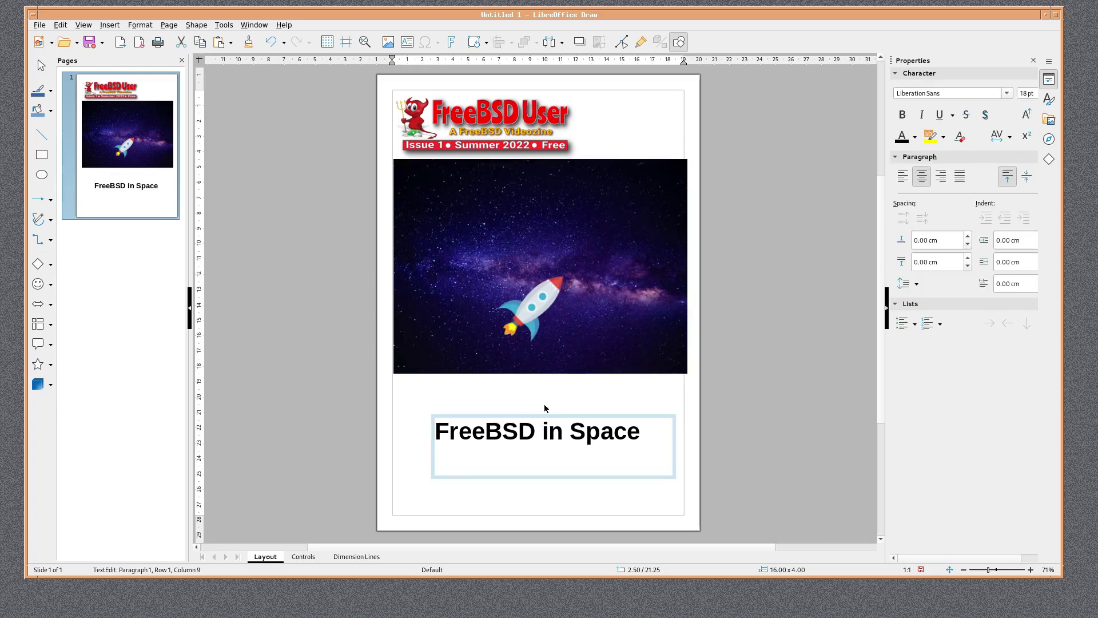
click(540, 411)
click(543, 430)
drag(540, 456, 537, 430)
click(454, 431)
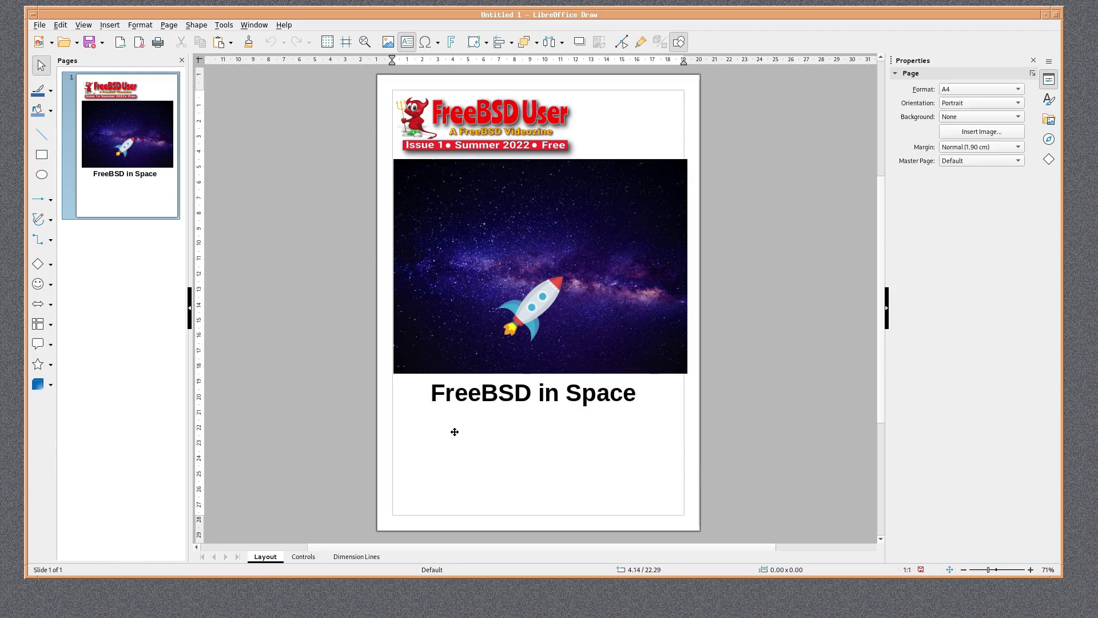
Draw a trial text box below the headline, discard it, and reselect the Insert Text Box tool
click(110, 25)
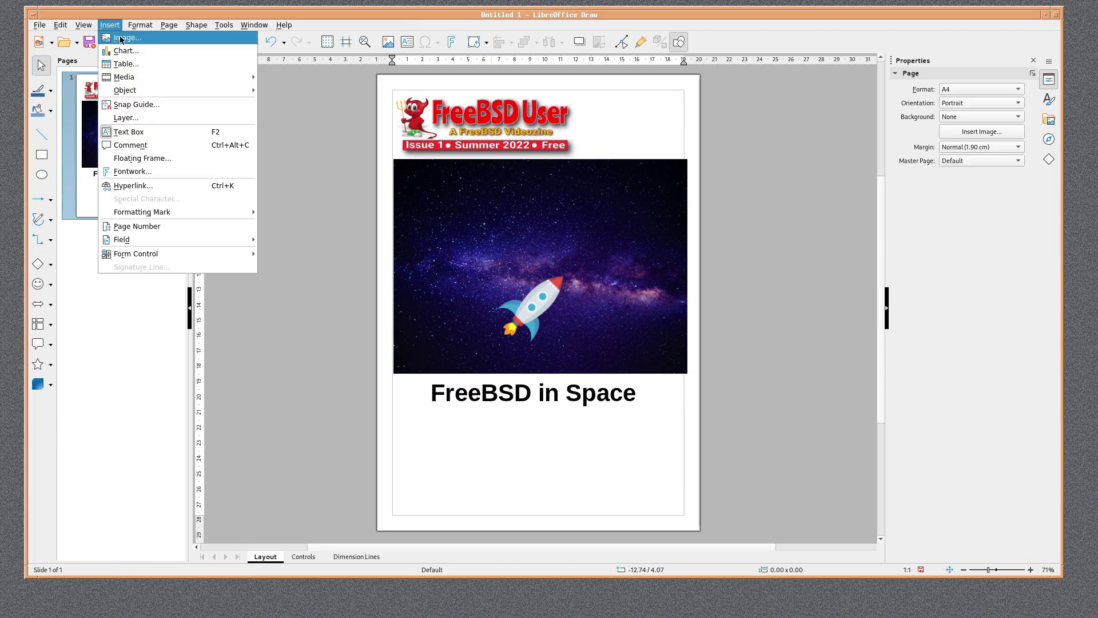
click(129, 131)
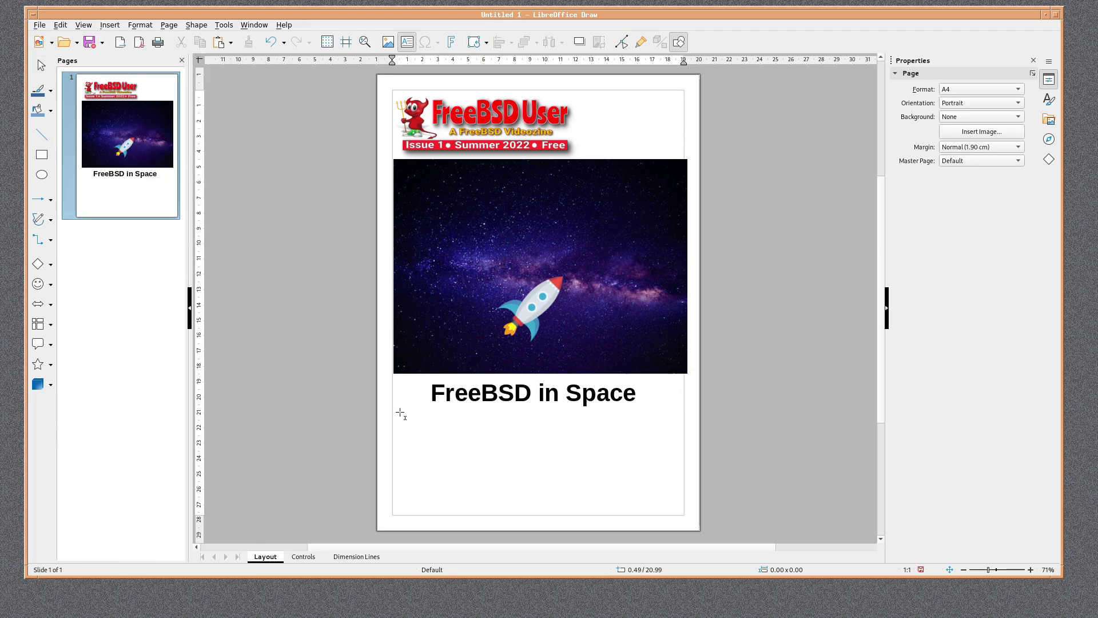
drag(397, 413, 683, 515)
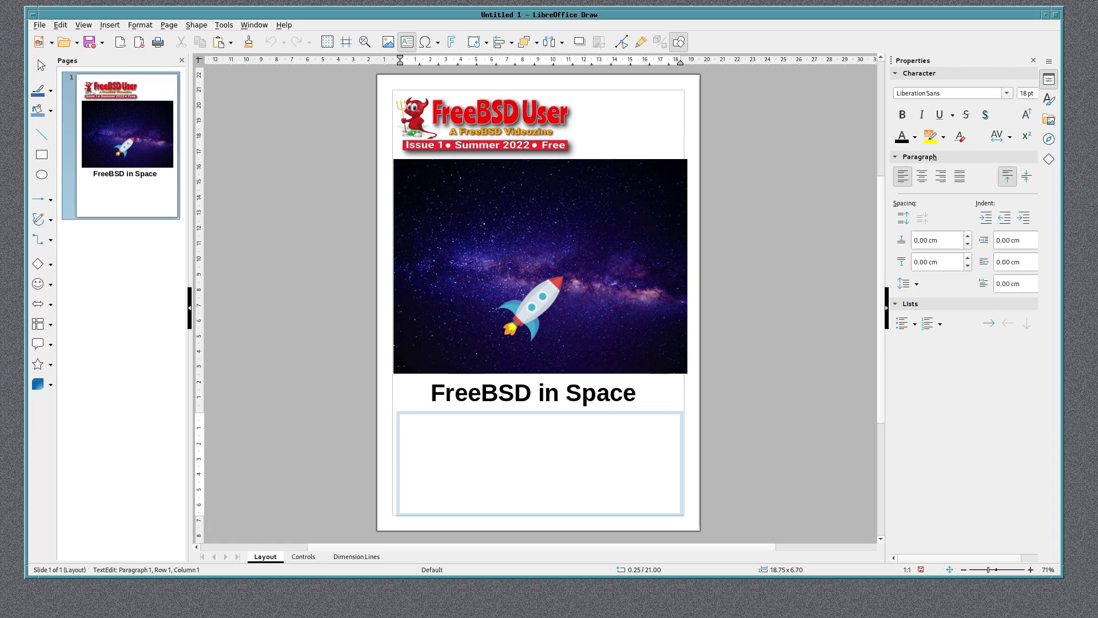
click(432, 439)
right_click(433, 437)
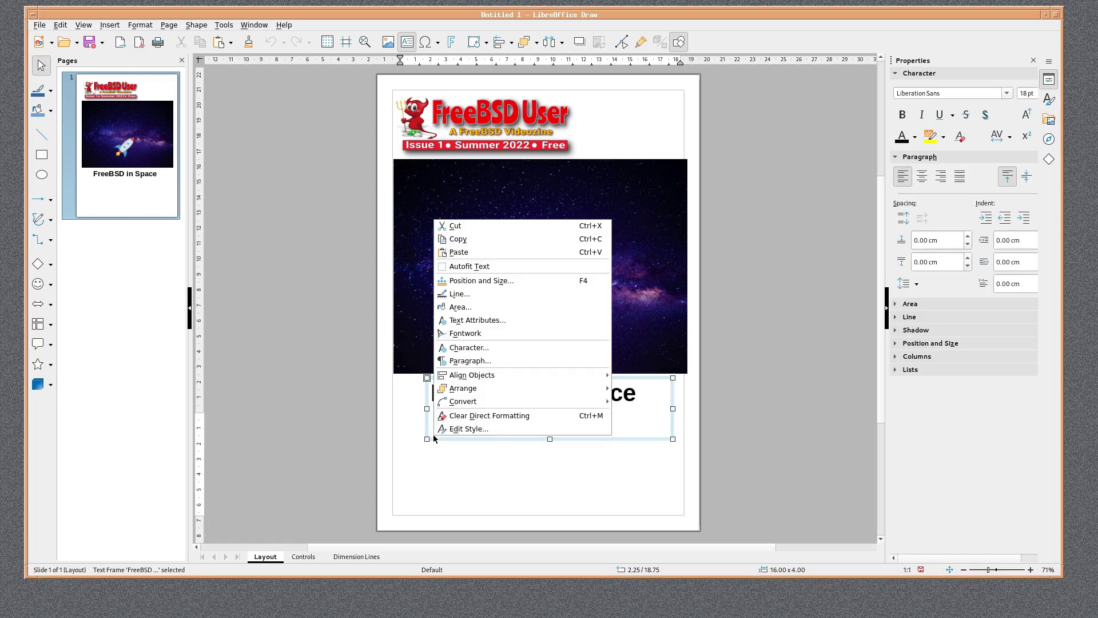
key(Escape)
click(417, 493)
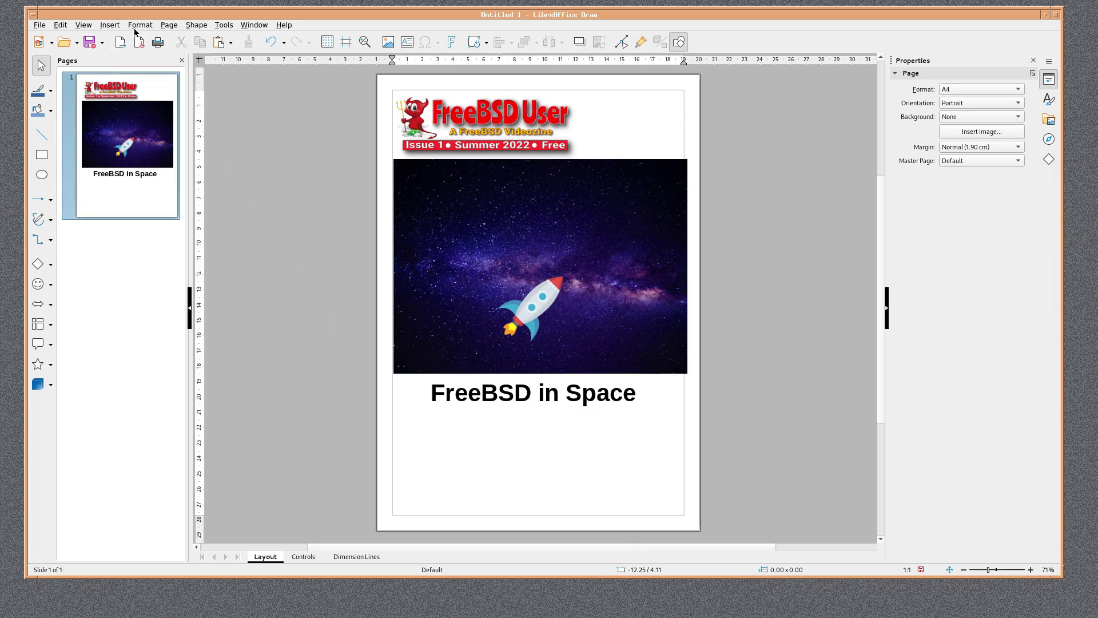
click(109, 26)
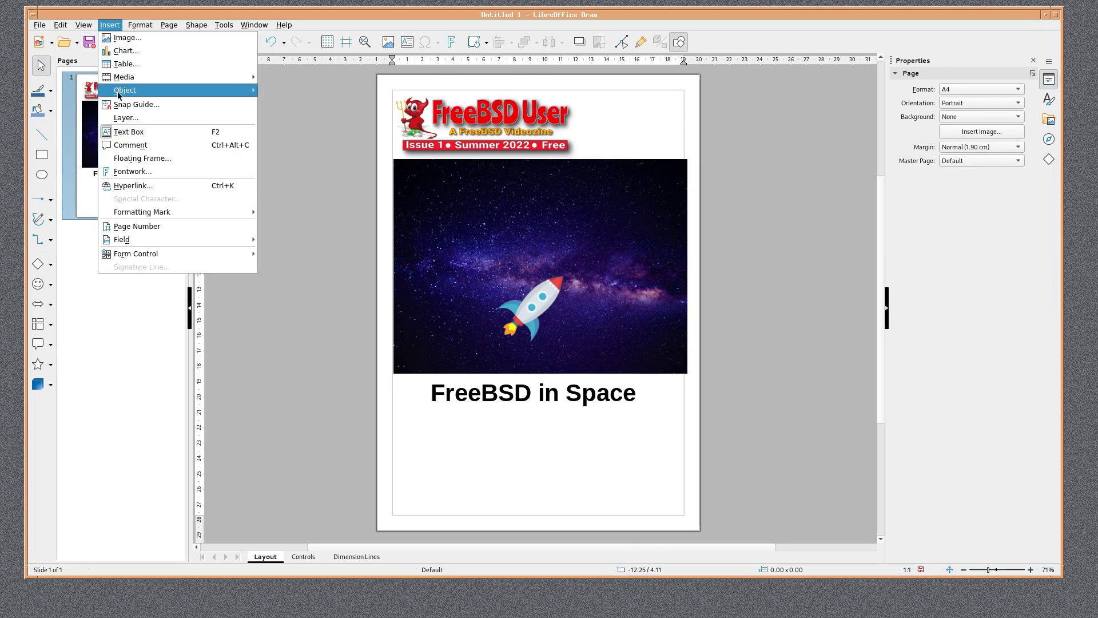
click(129, 131)
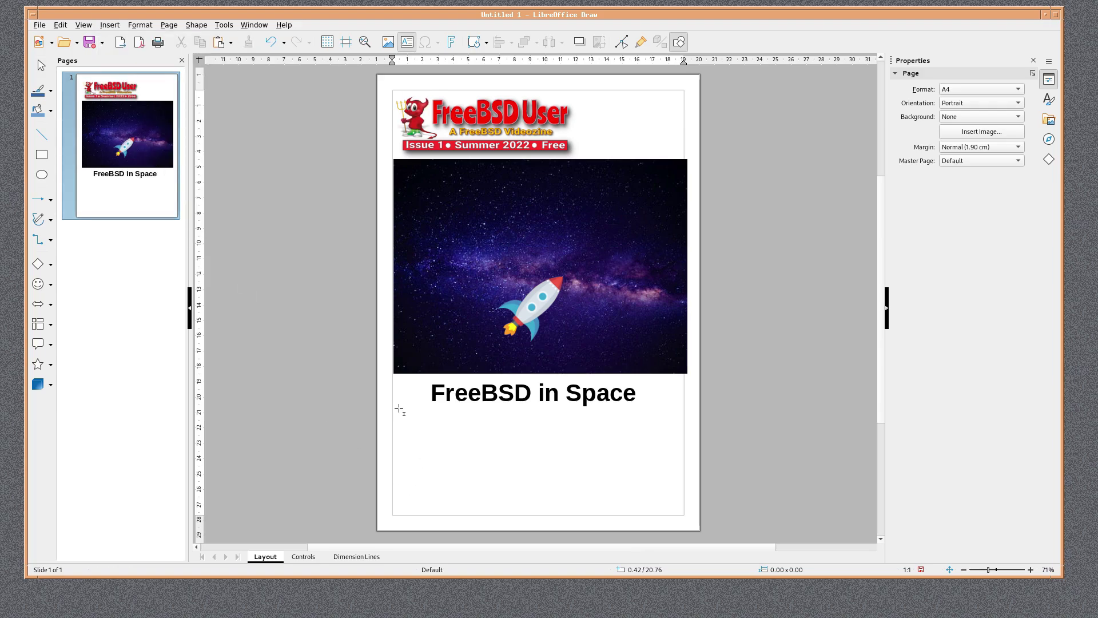
Paste the lorem ipsum text object below the headline, enlarge it to 200%, and open it for editing
drag(398, 408, 682, 516)
right_click(442, 429)
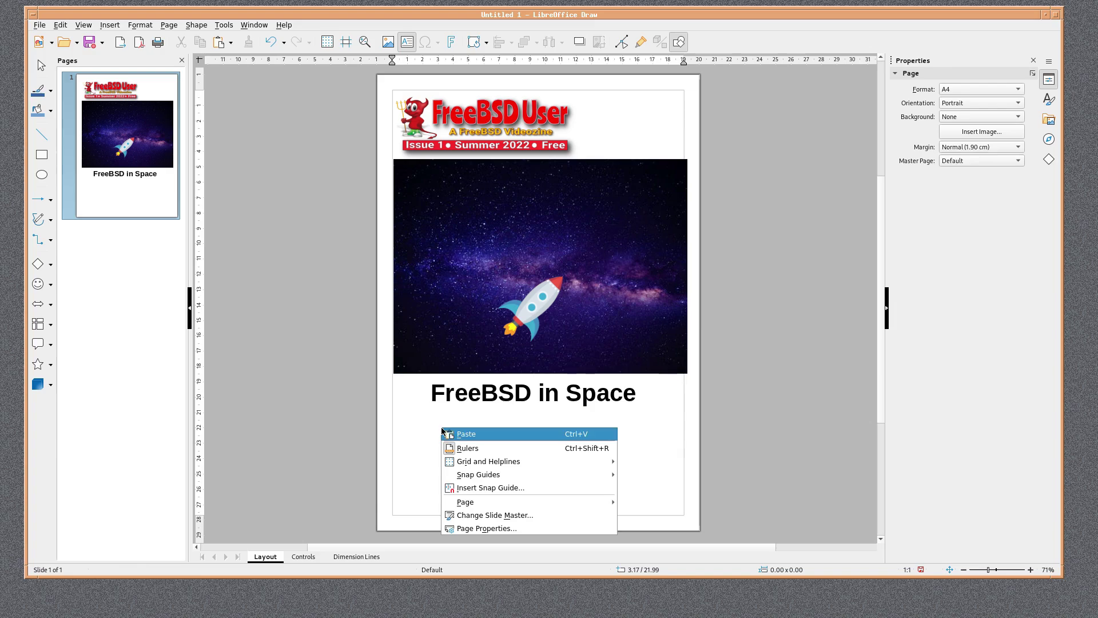
click(453, 439)
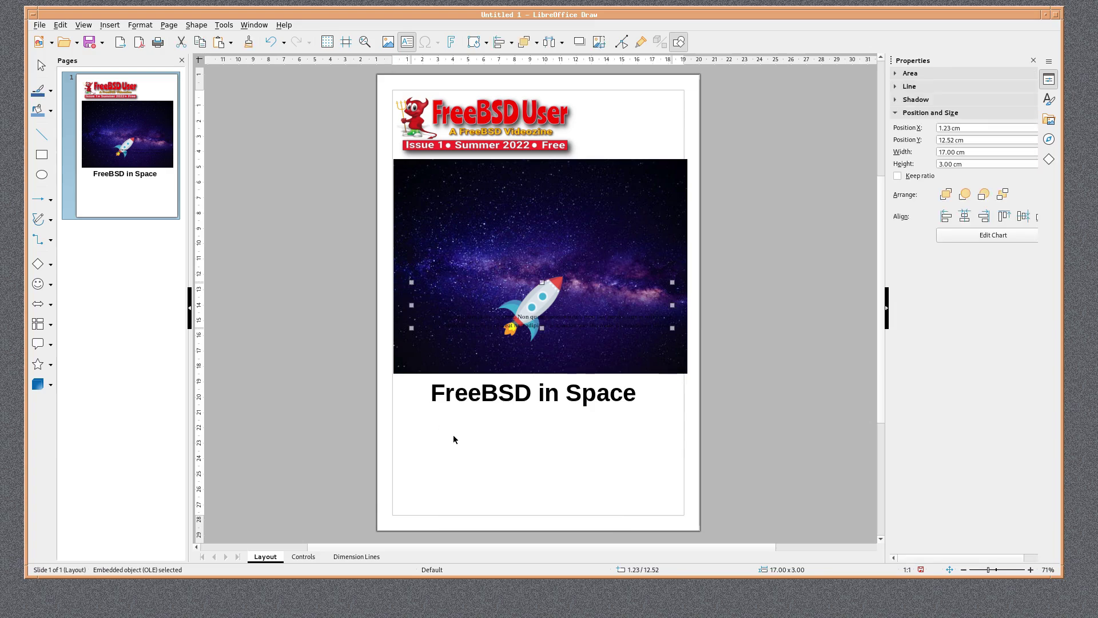
drag(522, 330, 509, 452)
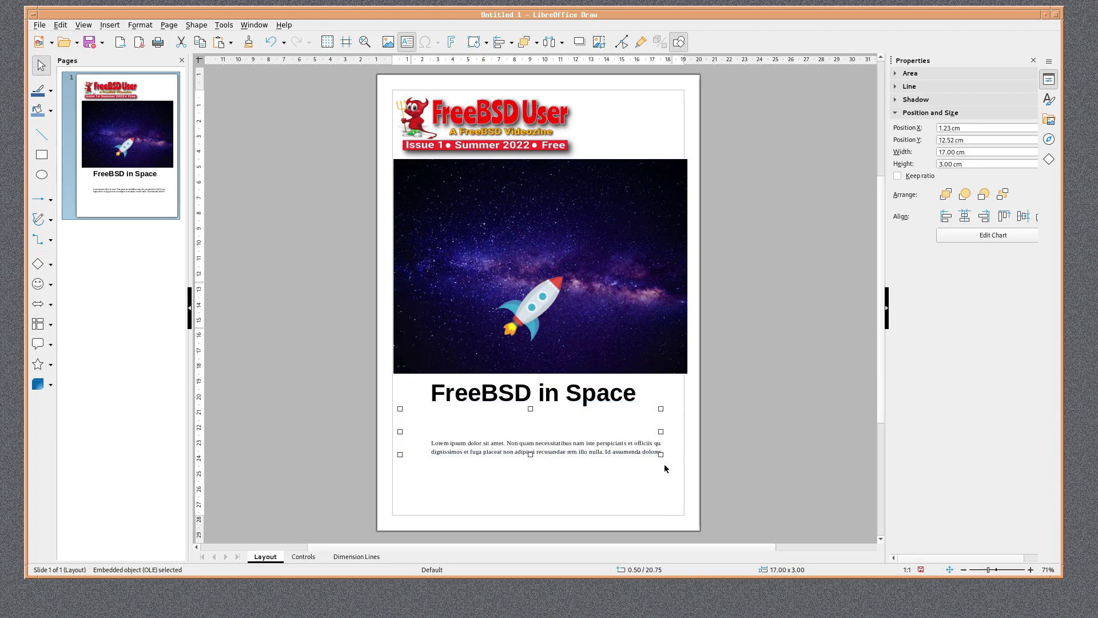
drag(661, 454, 597, 458)
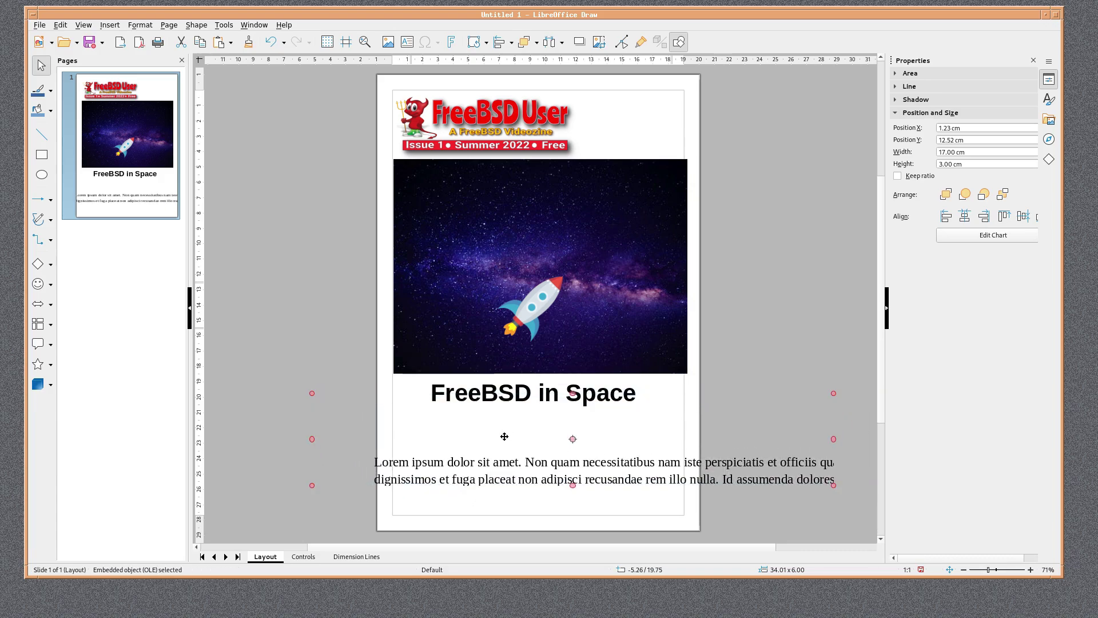
double_click(501, 436)
key(Down)
key(Down)
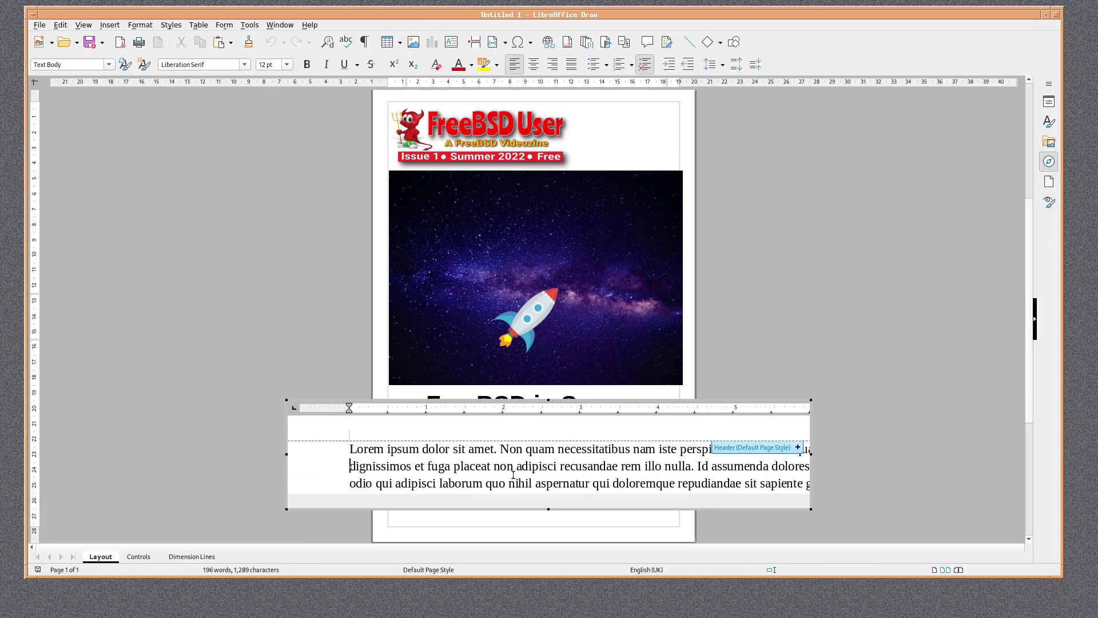
key(Down)
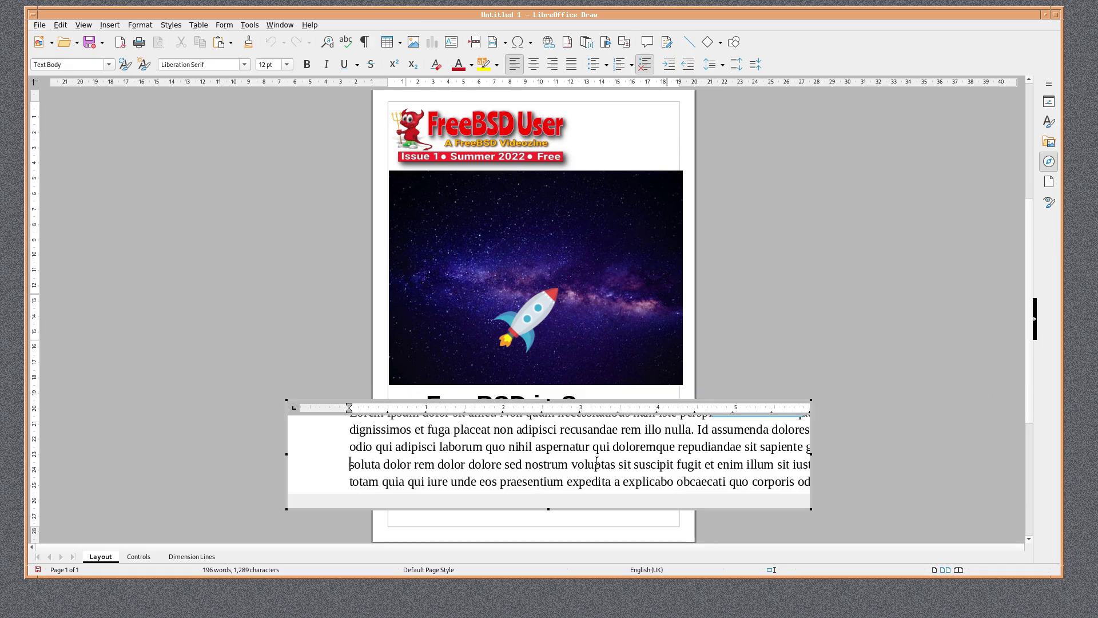
click(185, 207)
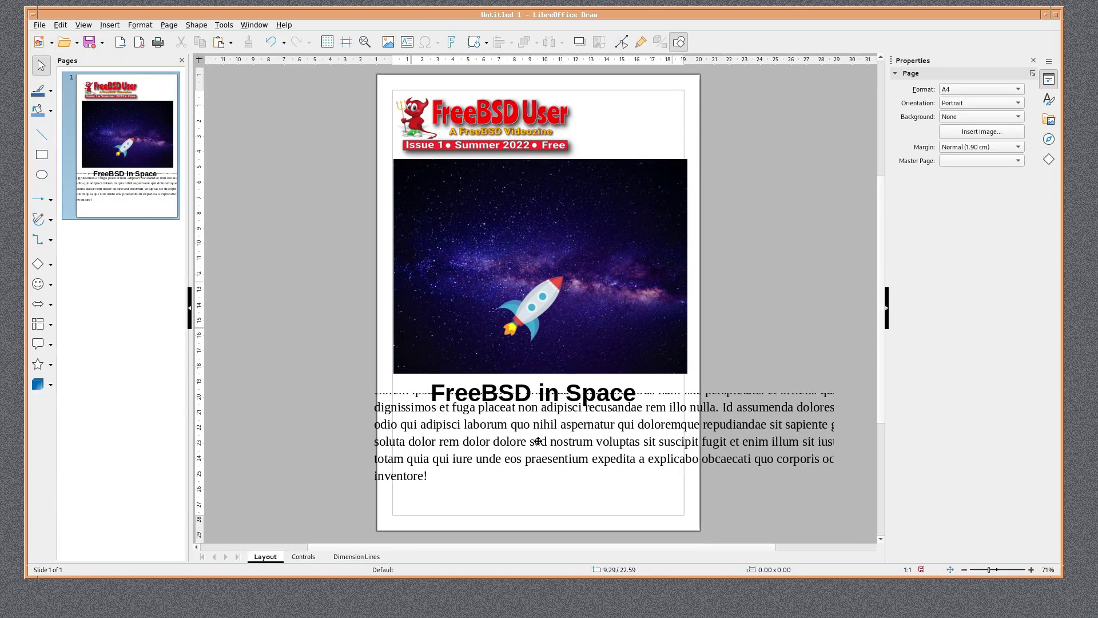